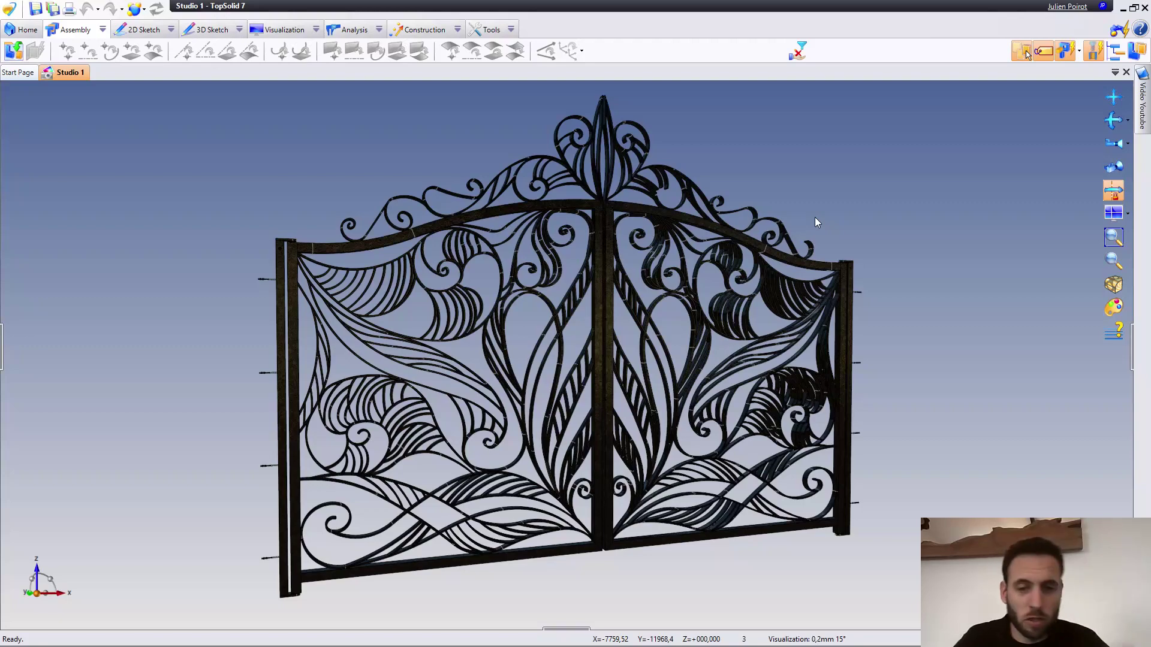
middle_drag(585, 301, 542, 309)
scroll(603, 335, up, 8)
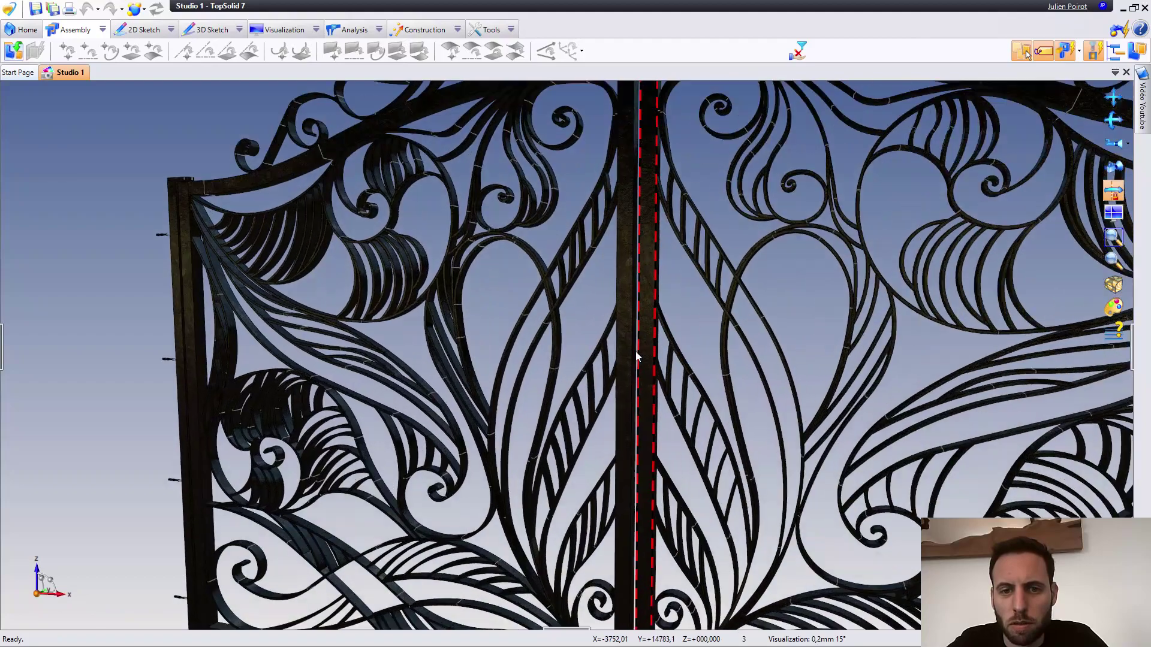
middle_drag(637, 354, 674, 322)
scroll(653, 315, down, 6)
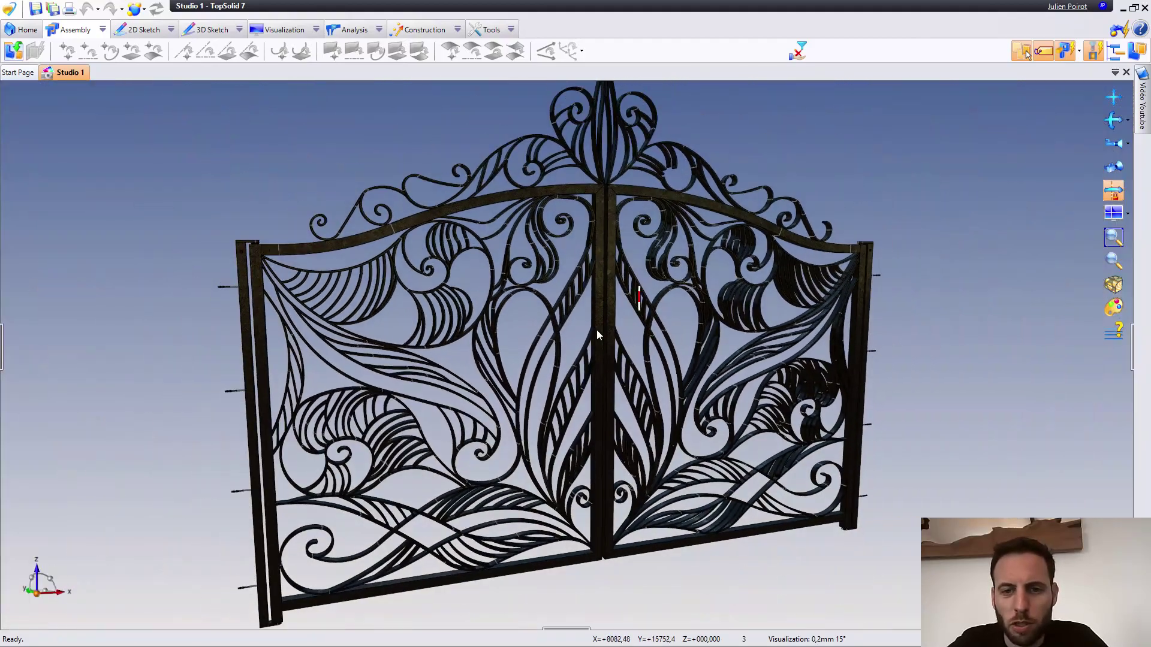
middle_drag(503, 417, 542, 390)
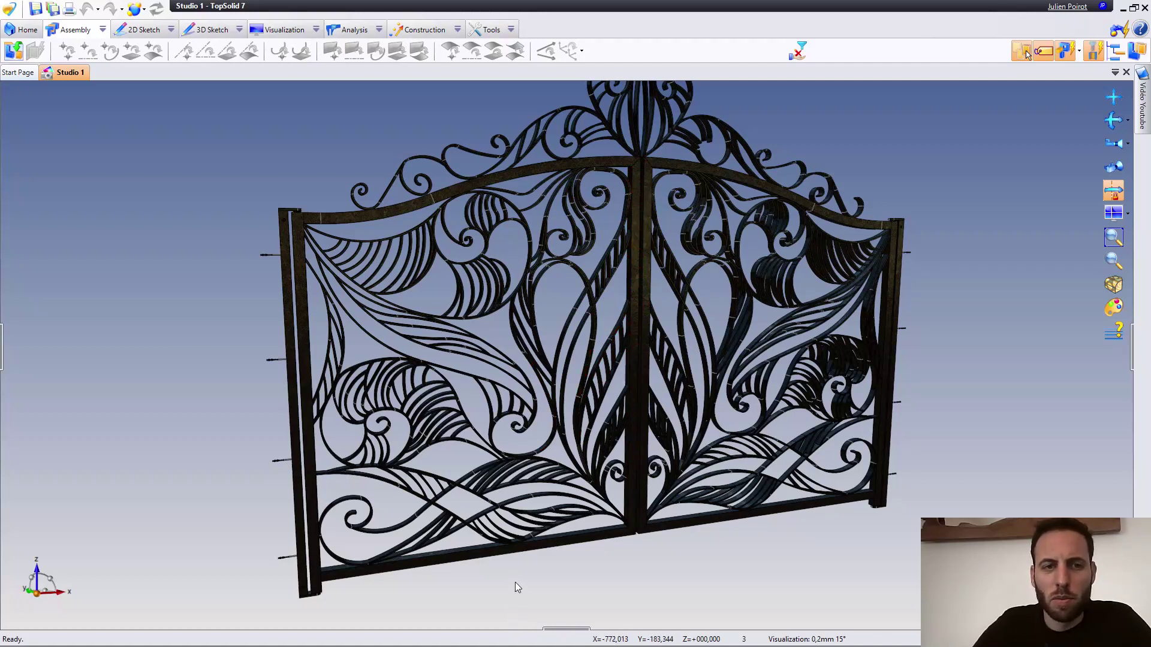
- Switch to the ambientCG website in the browser and review its home page, including the licence section
key(alt+Tab)
drag(173, 33, 83, 35)
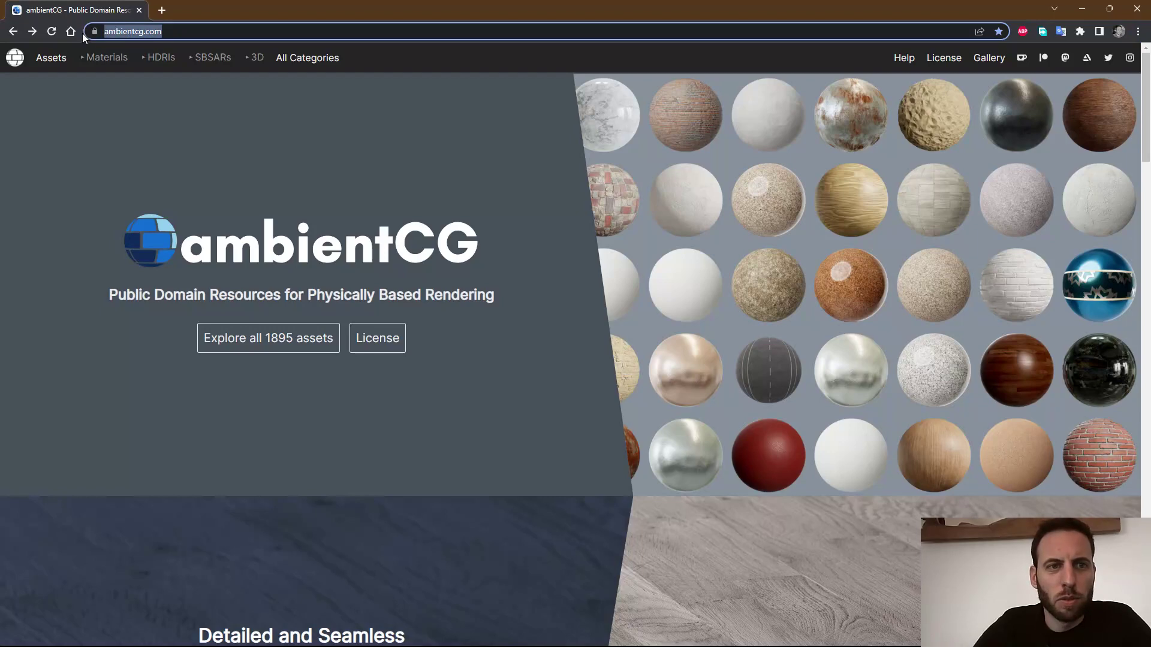
key(alt+Tab)
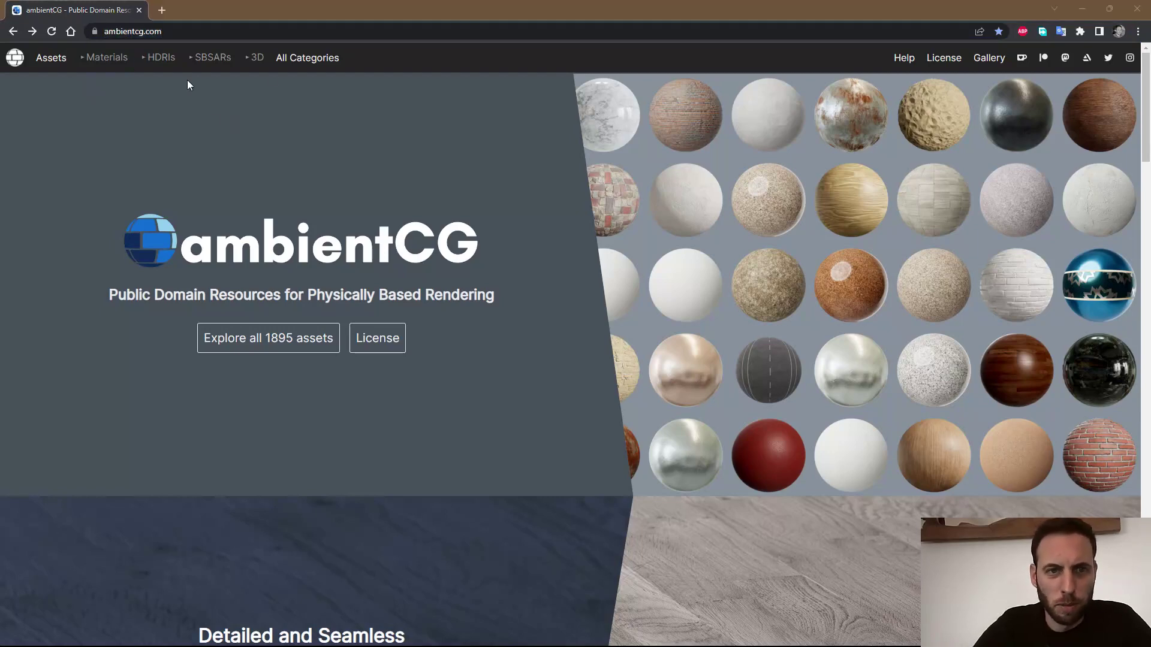
scroll(319, 256, down, 10)
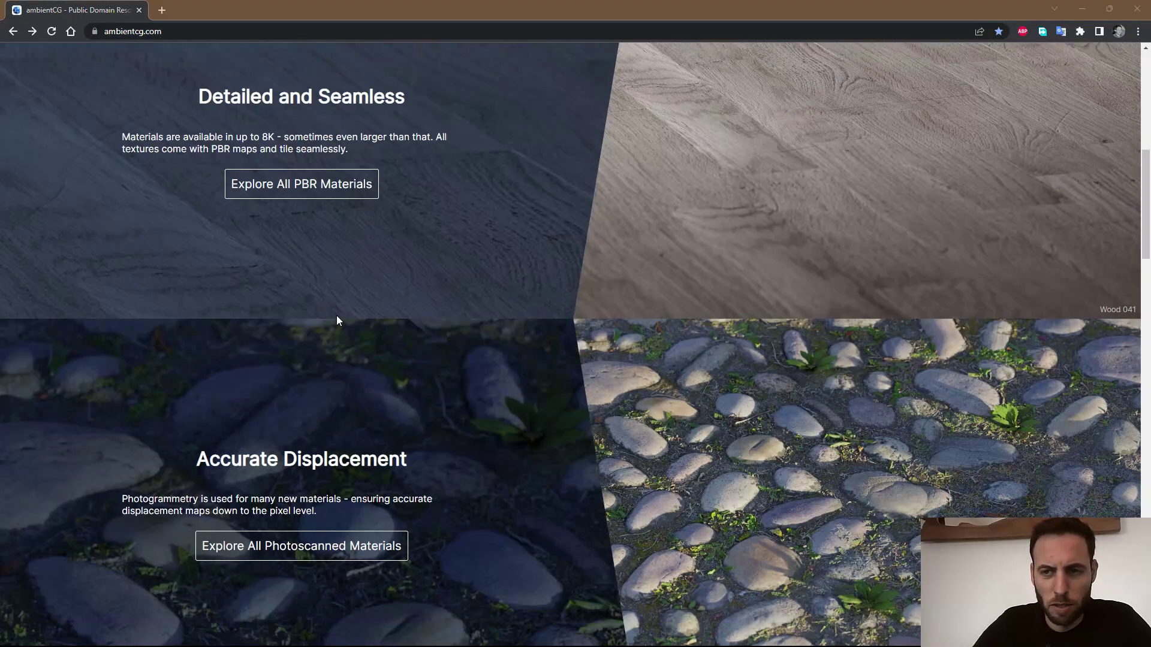
scroll(336, 319, up, 10)
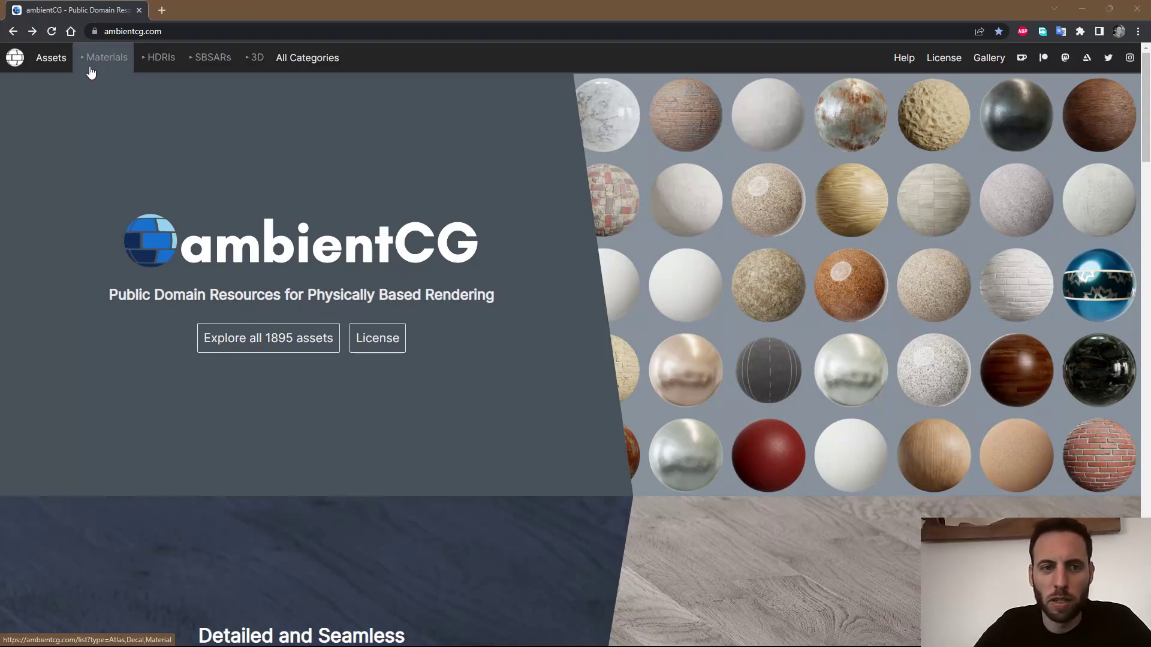
scroll(265, 254, down, 20)
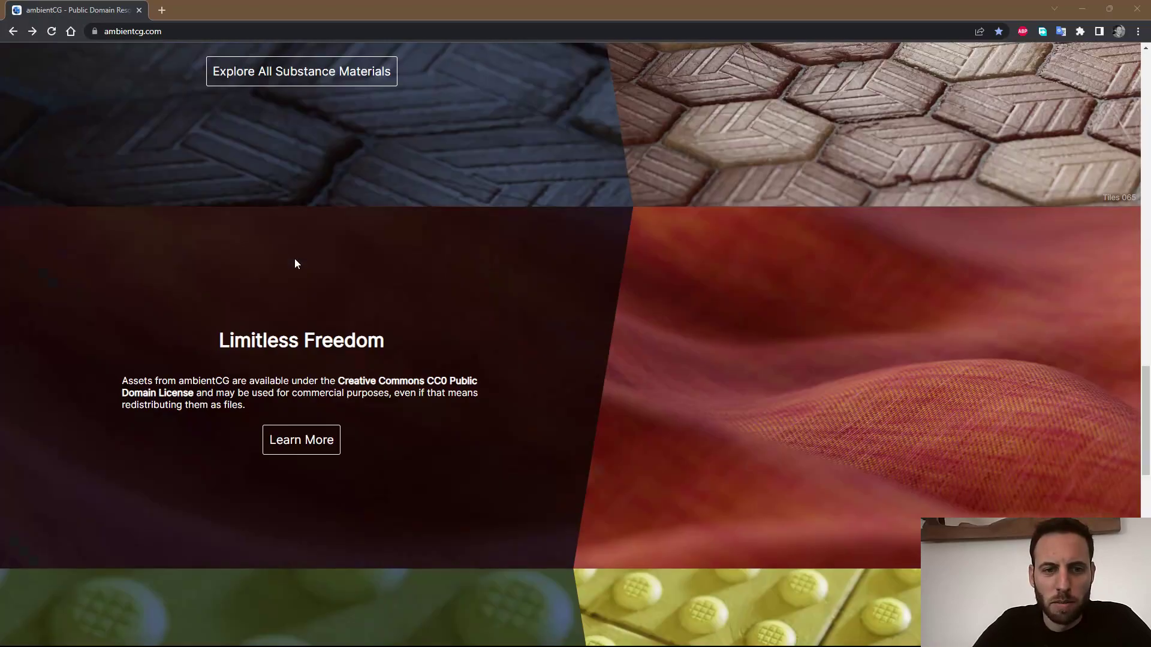
scroll(294, 259, down, 14)
scroll(314, 277, up, 8)
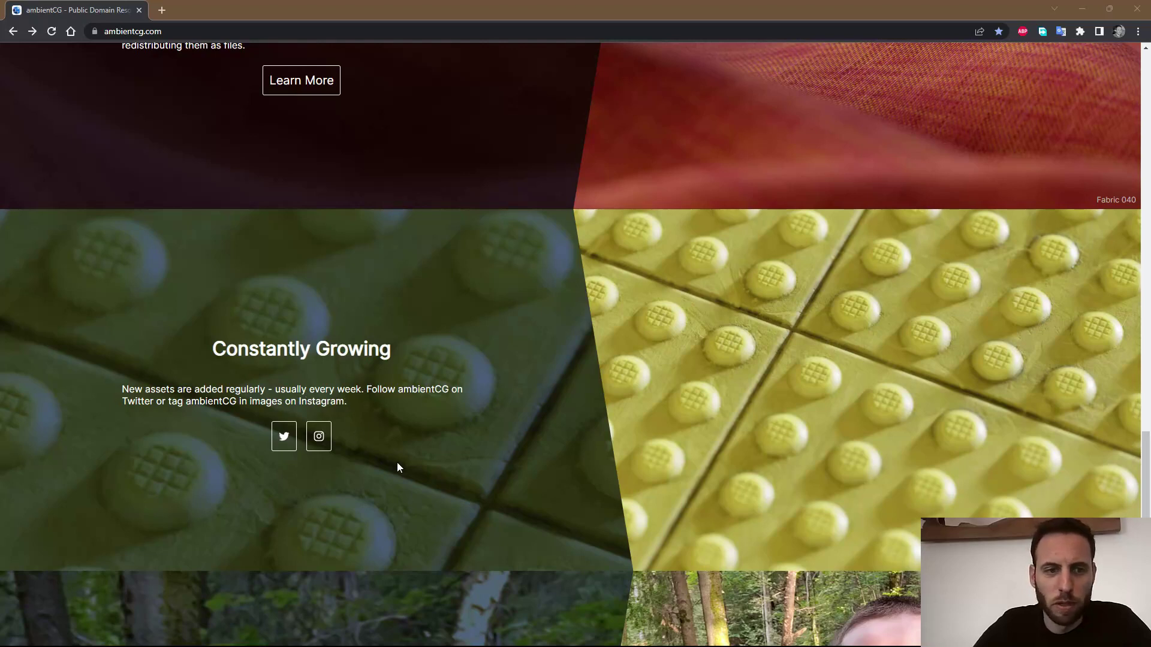
scroll(402, 476, up, 8)
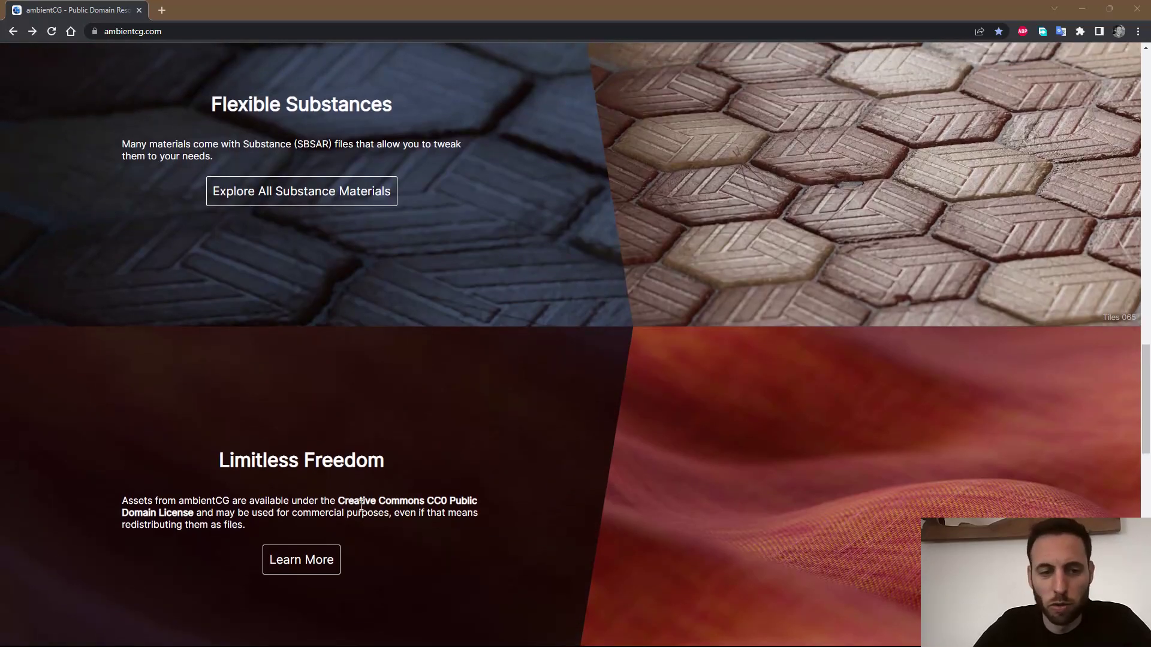
scroll(362, 505, down, 1)
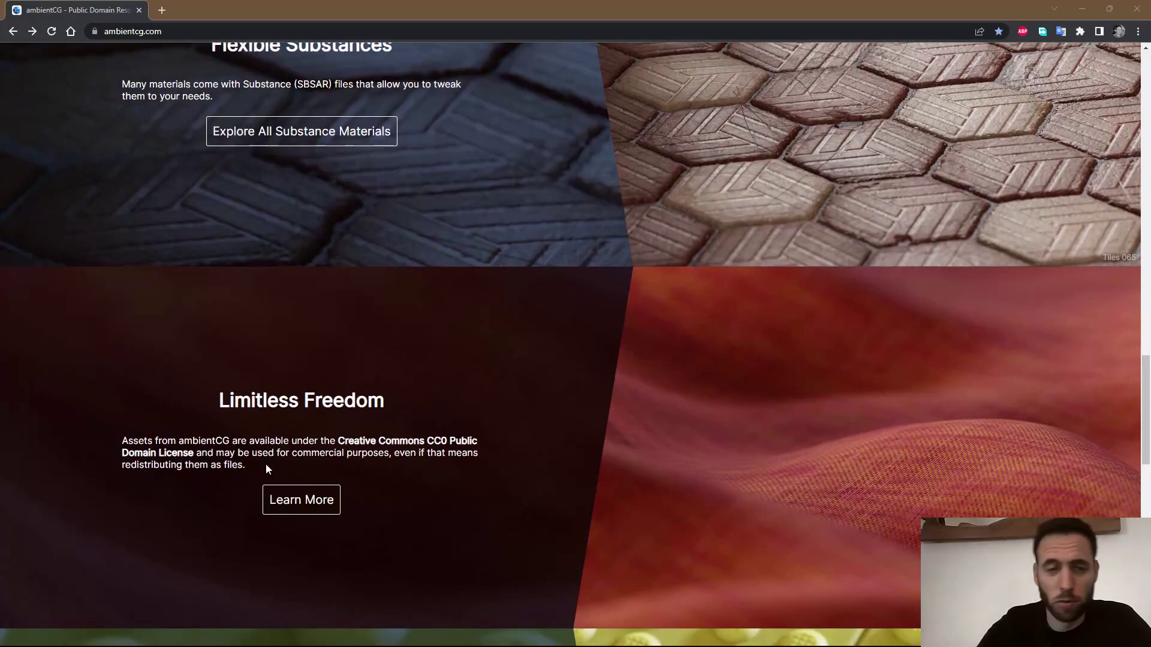
scroll(316, 441, up, 20)
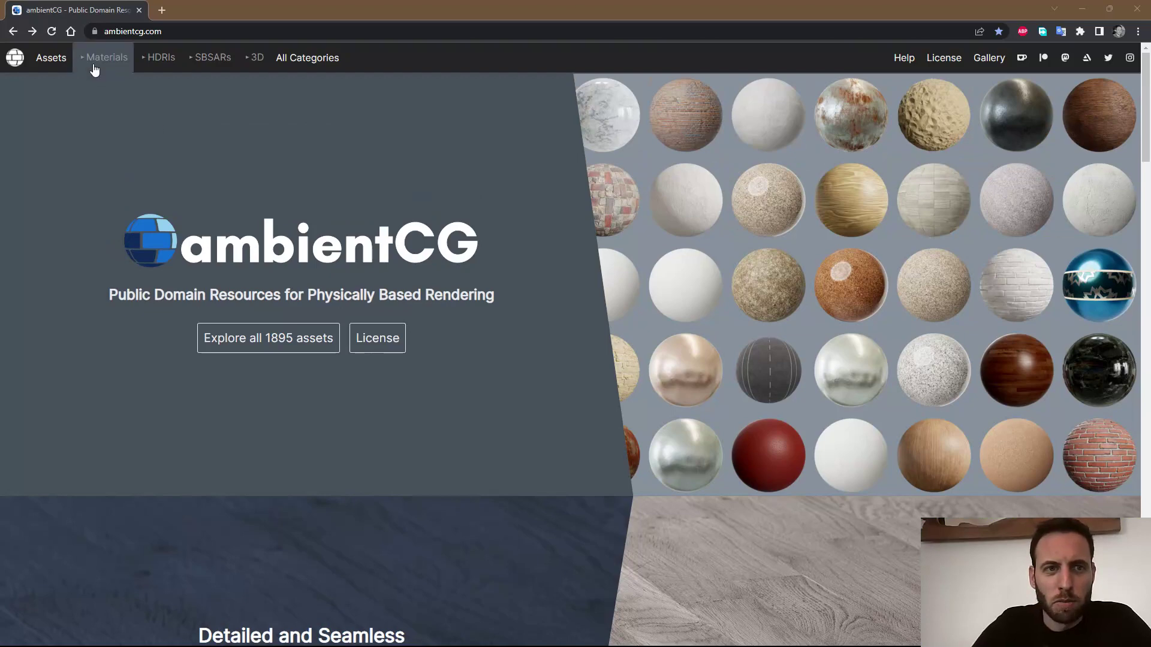
- View the site's 3D asset category and its SBSARs category
click(262, 69)
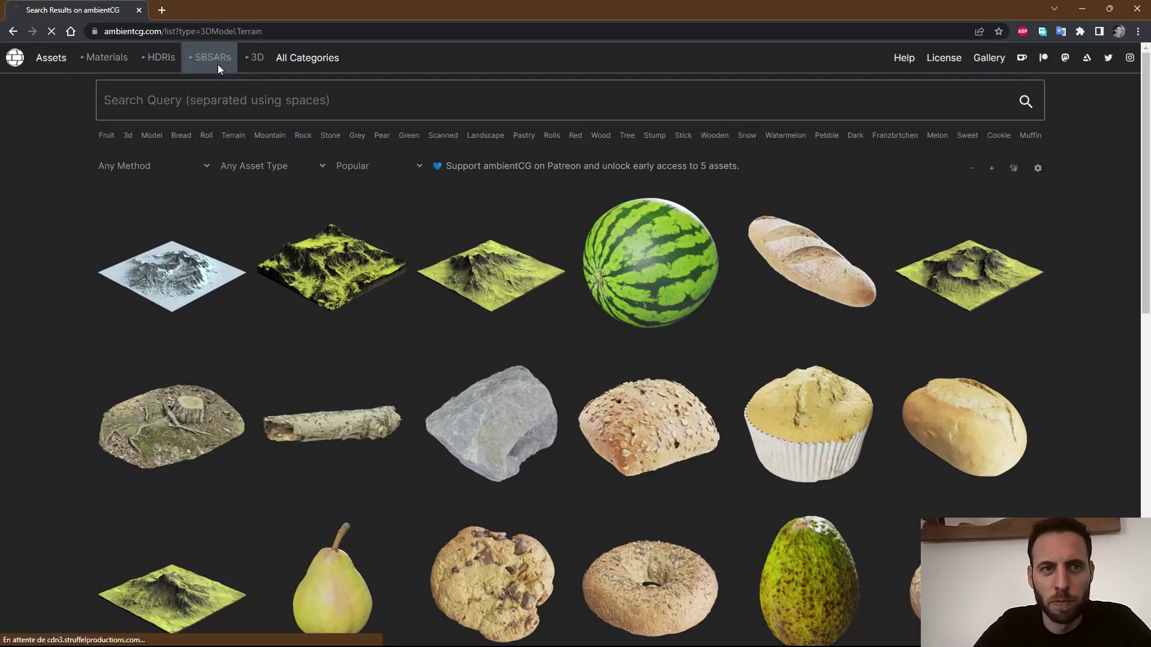
click(211, 58)
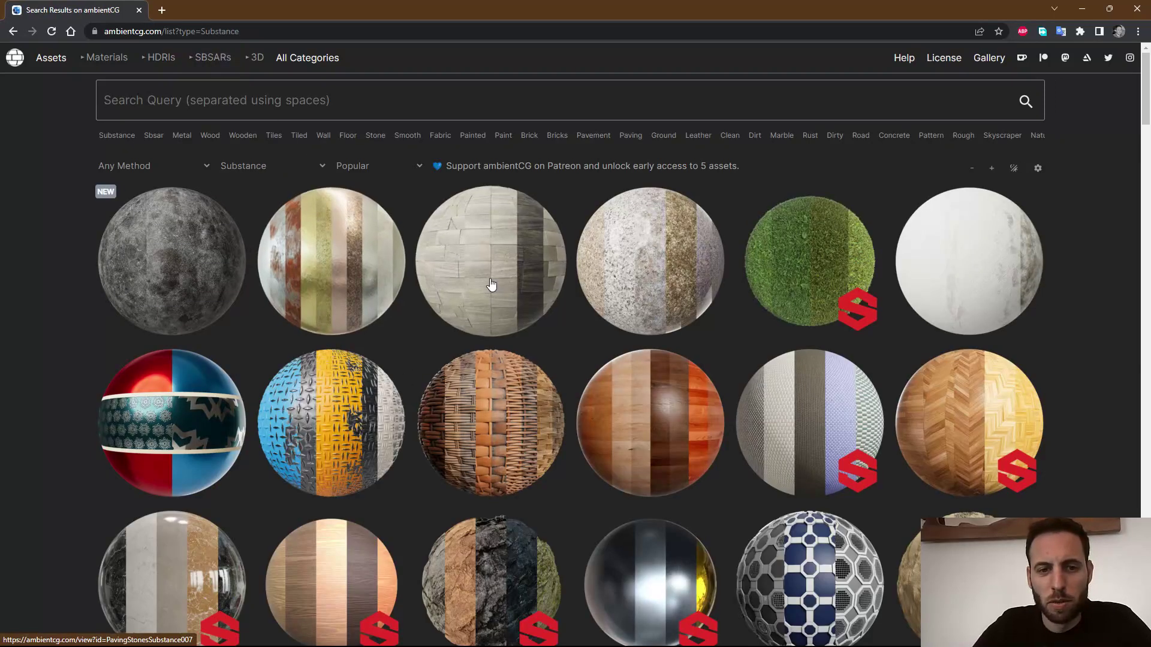
mouse_move(499, 282)
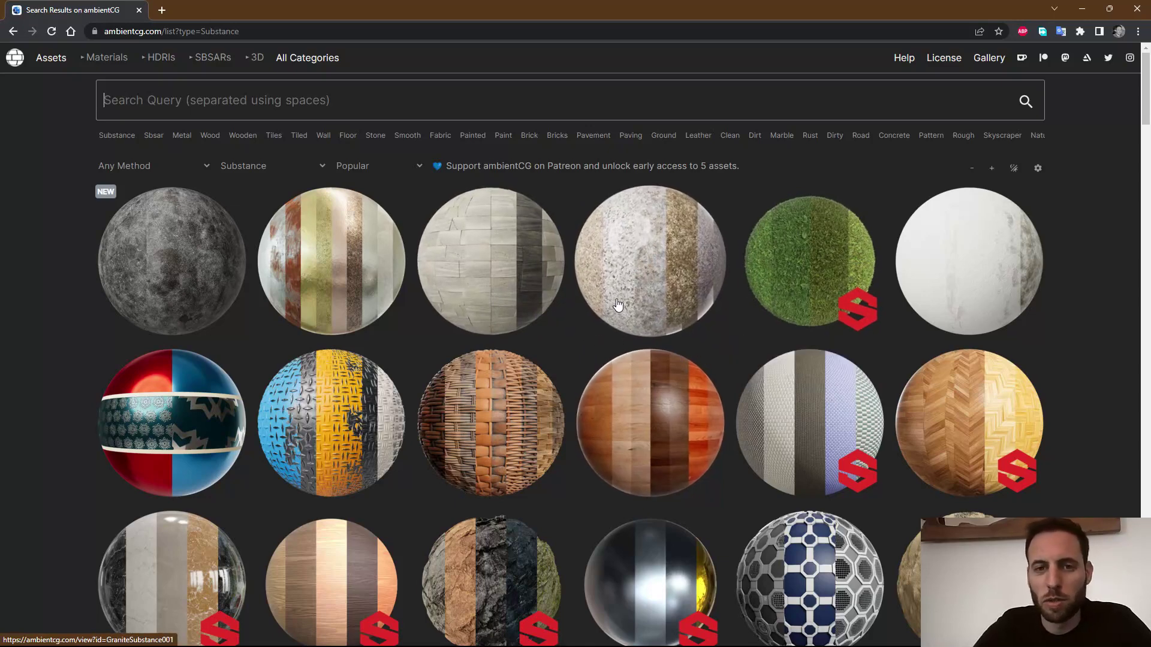
- Open the HDRIs category and browse through its environment images
click(159, 57)
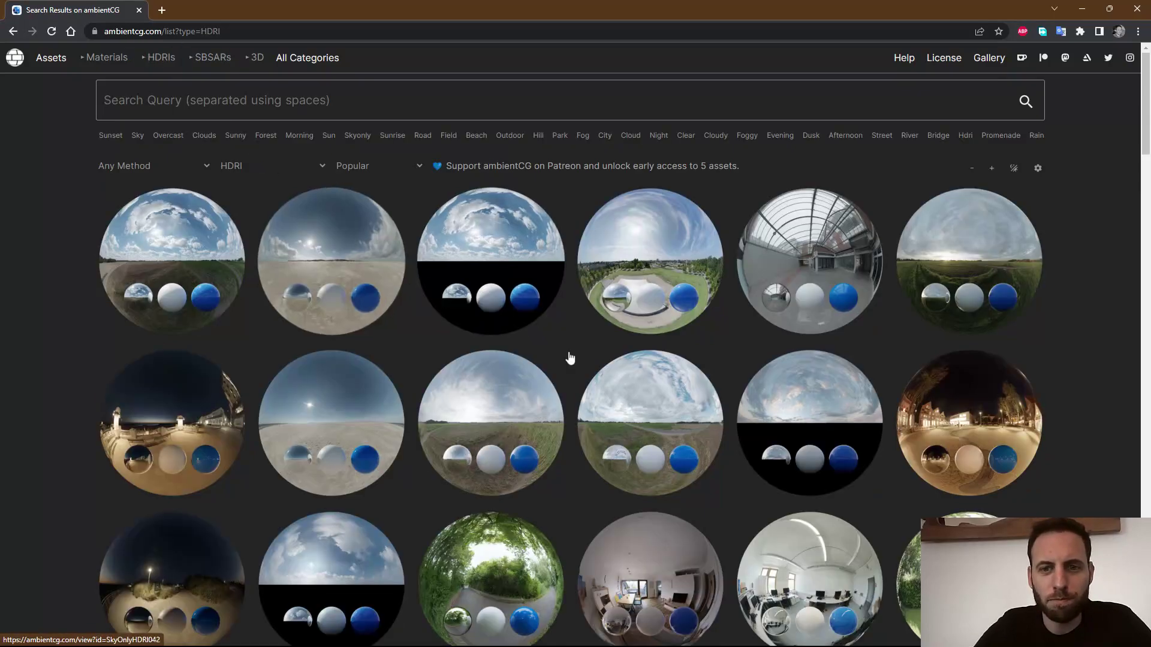
scroll(727, 393, down, 15)
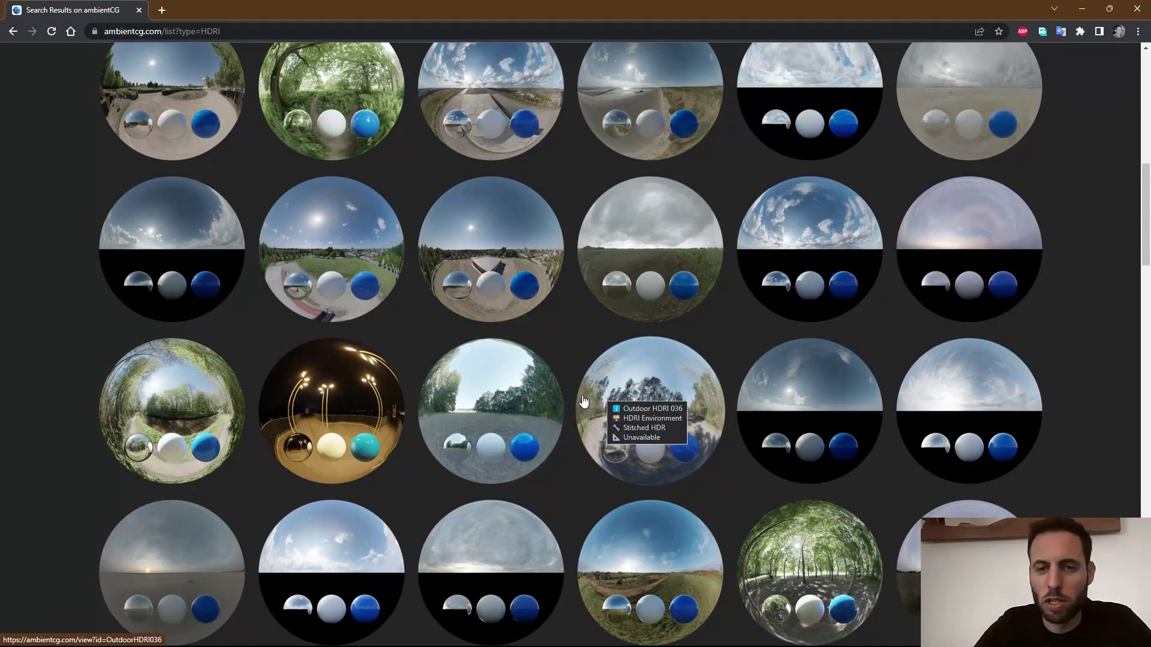
scroll(575, 423, down, 15)
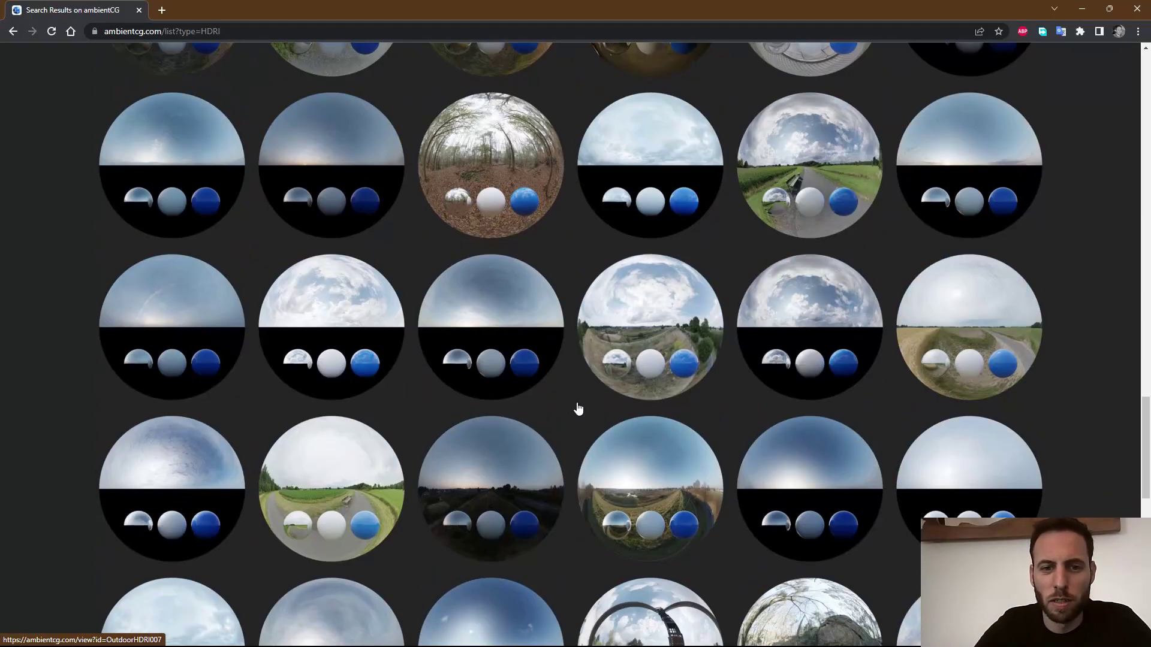
scroll(586, 424, up, 10)
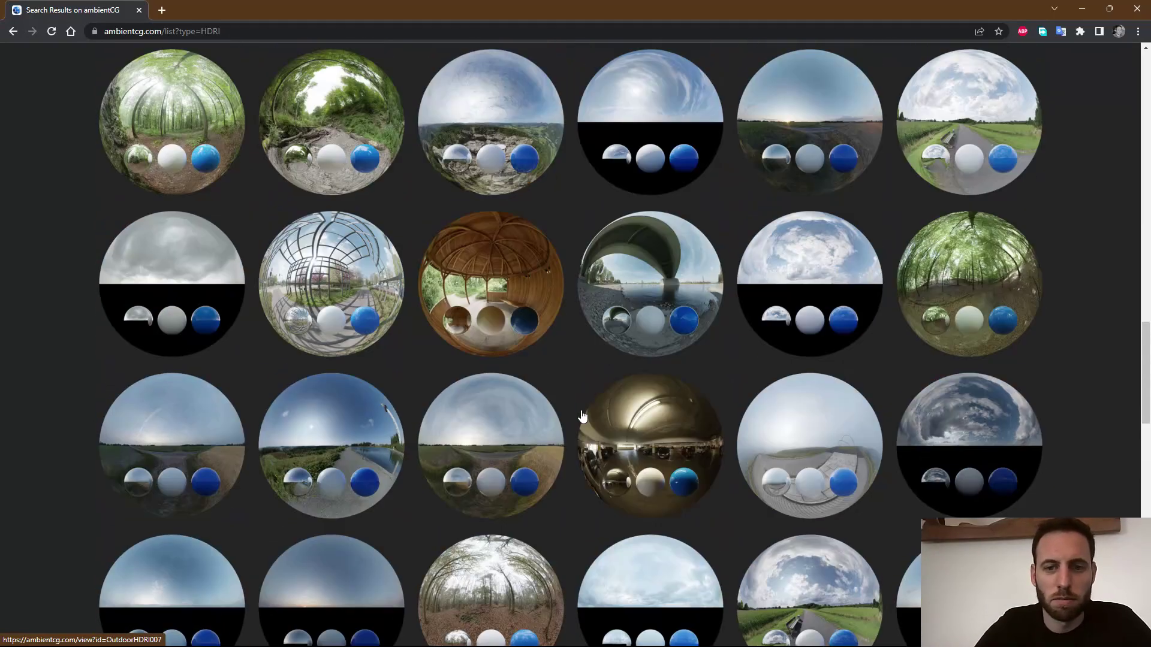
scroll(591, 414, up, 10)
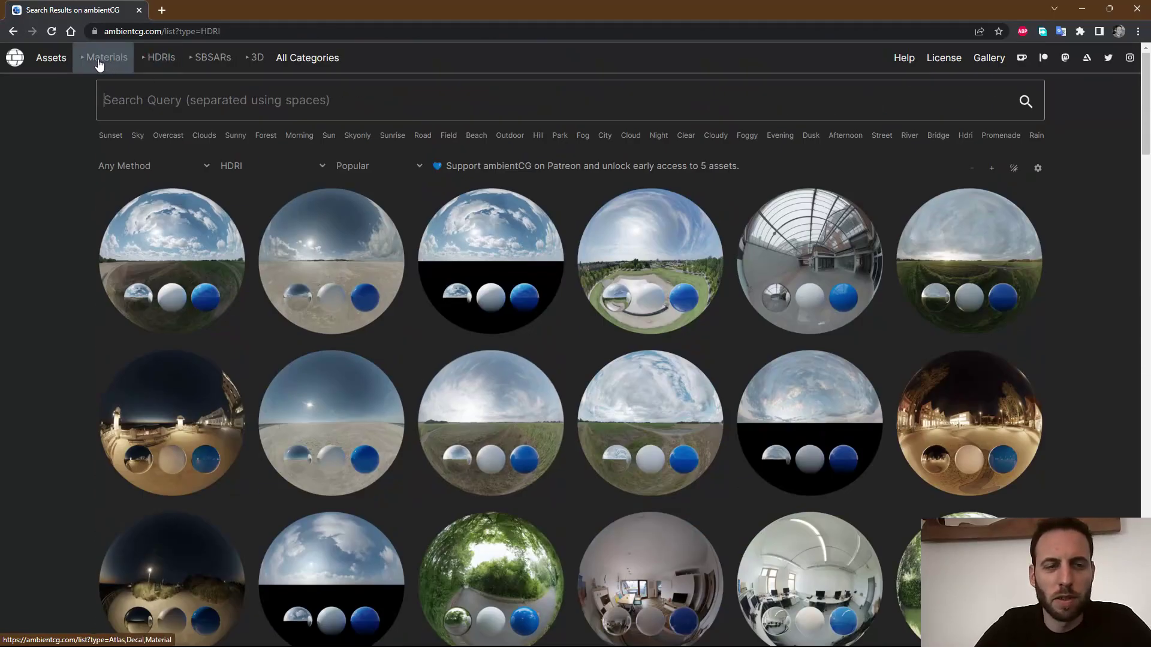
- Open the Materials category and review the available method, asset type and sorting options without changing them
click(102, 62)
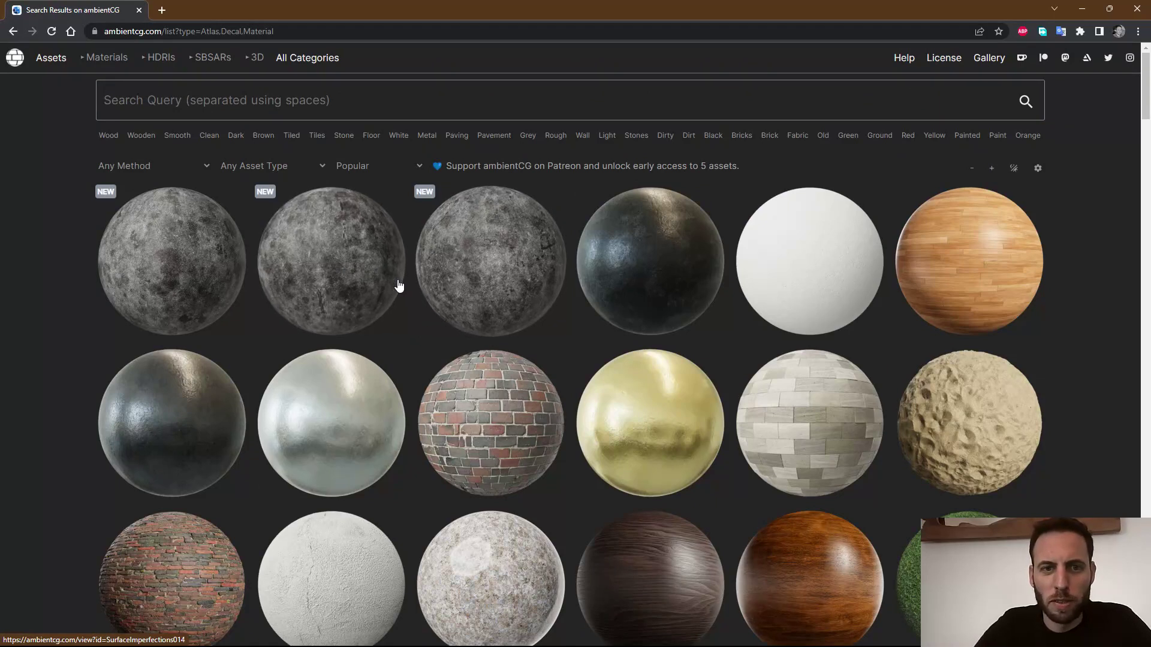
scroll(173, 167, down, 1)
scroll(225, 183, up, 1)
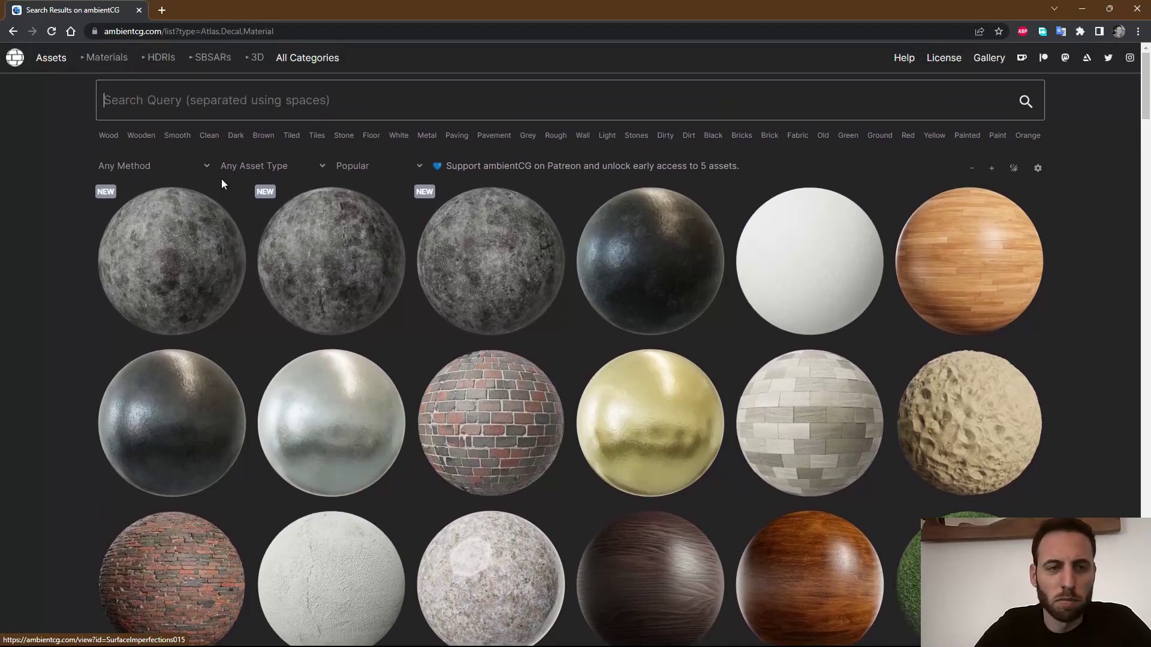
click(204, 169)
click(204, 169)
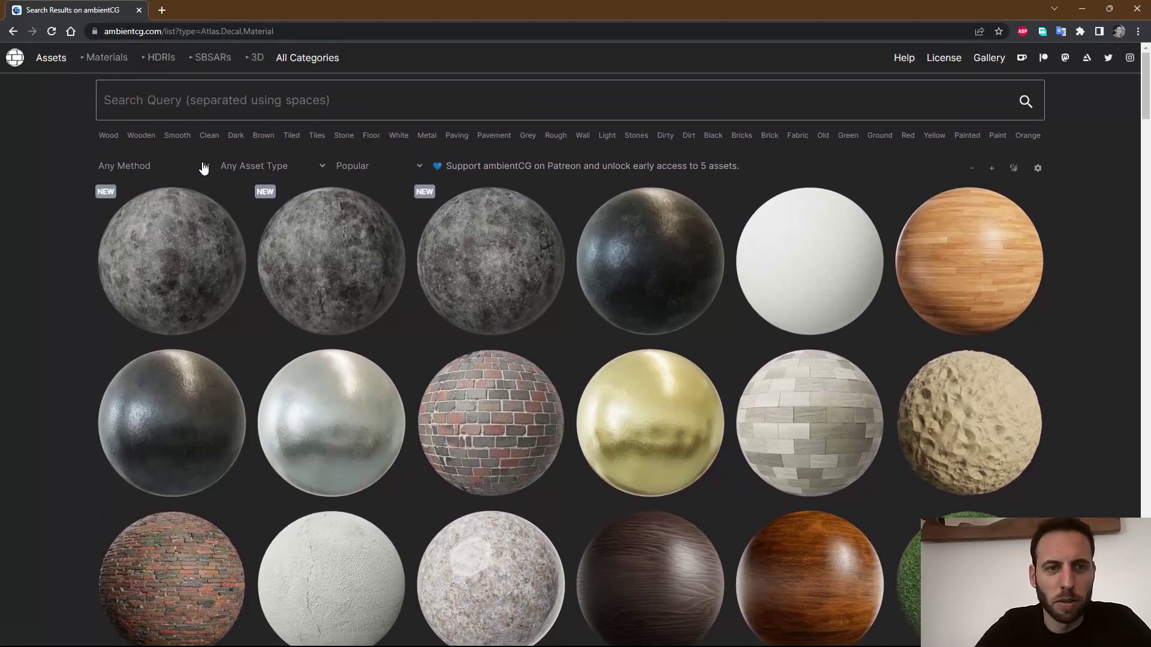
click(205, 168)
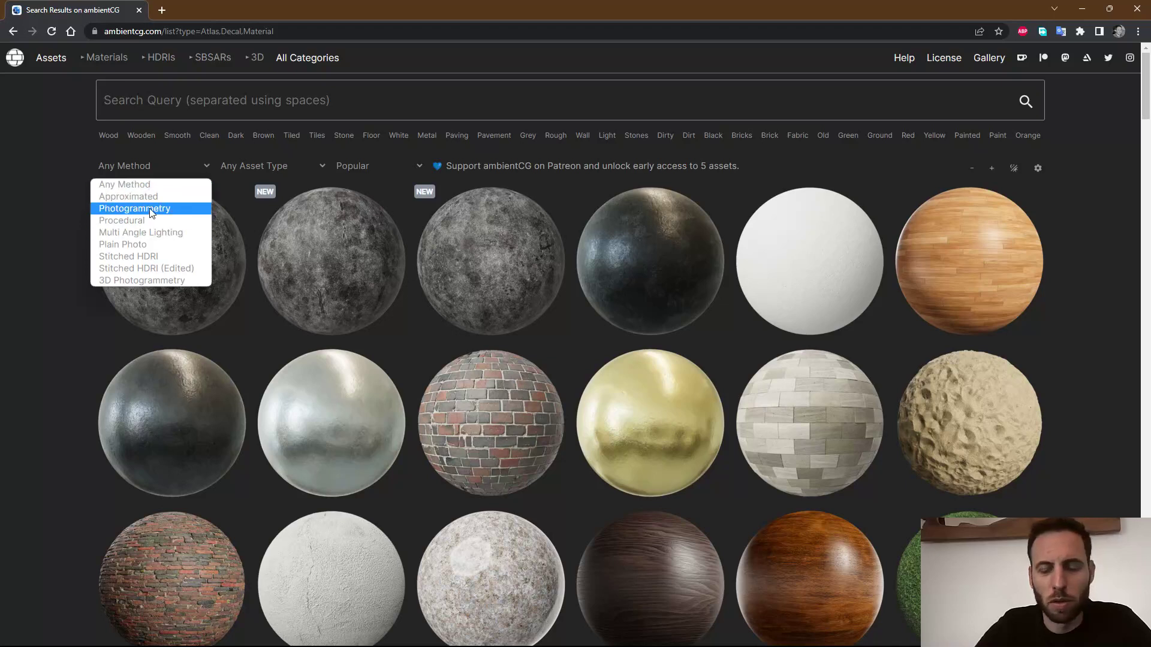
click(276, 170)
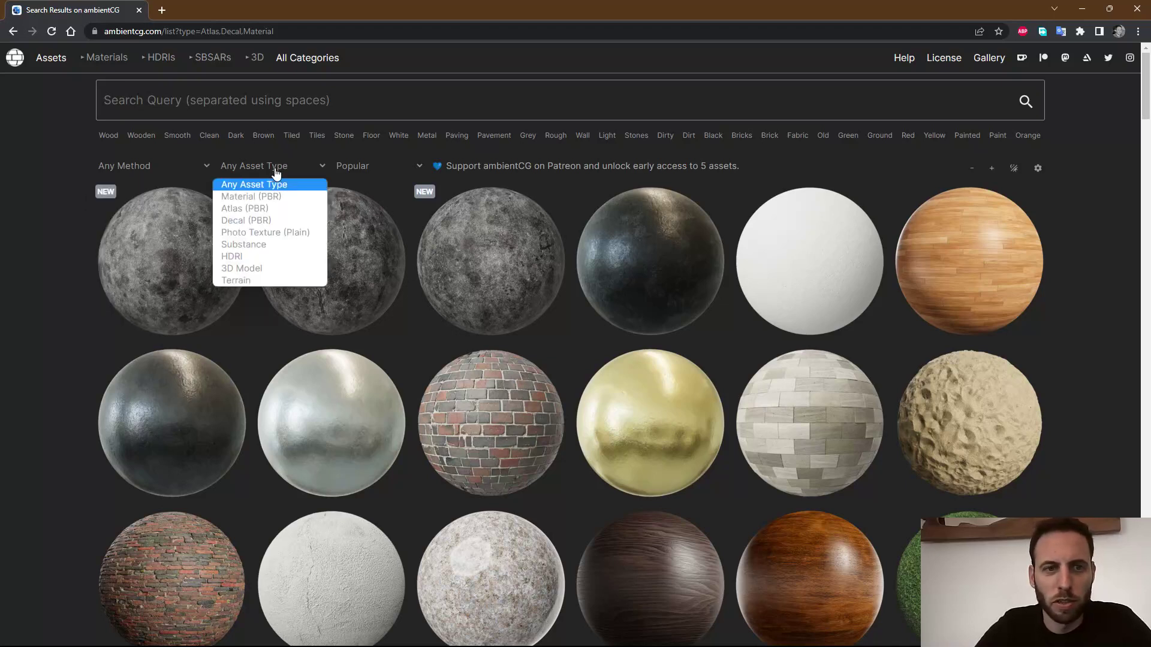
click(356, 167)
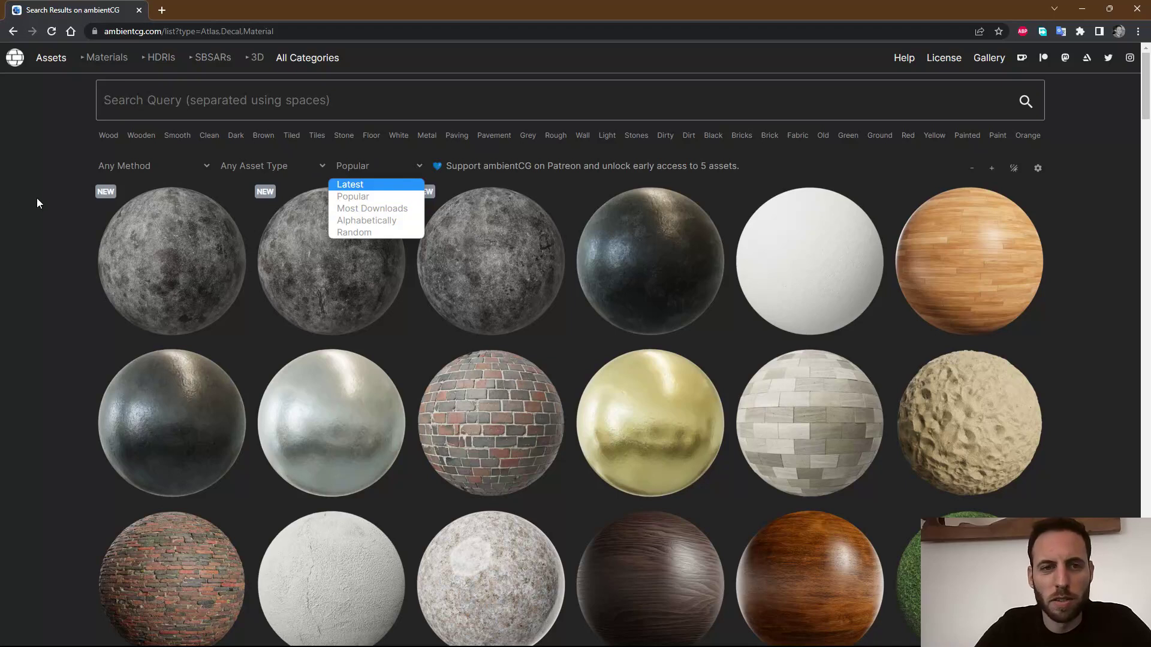
click(38, 178)
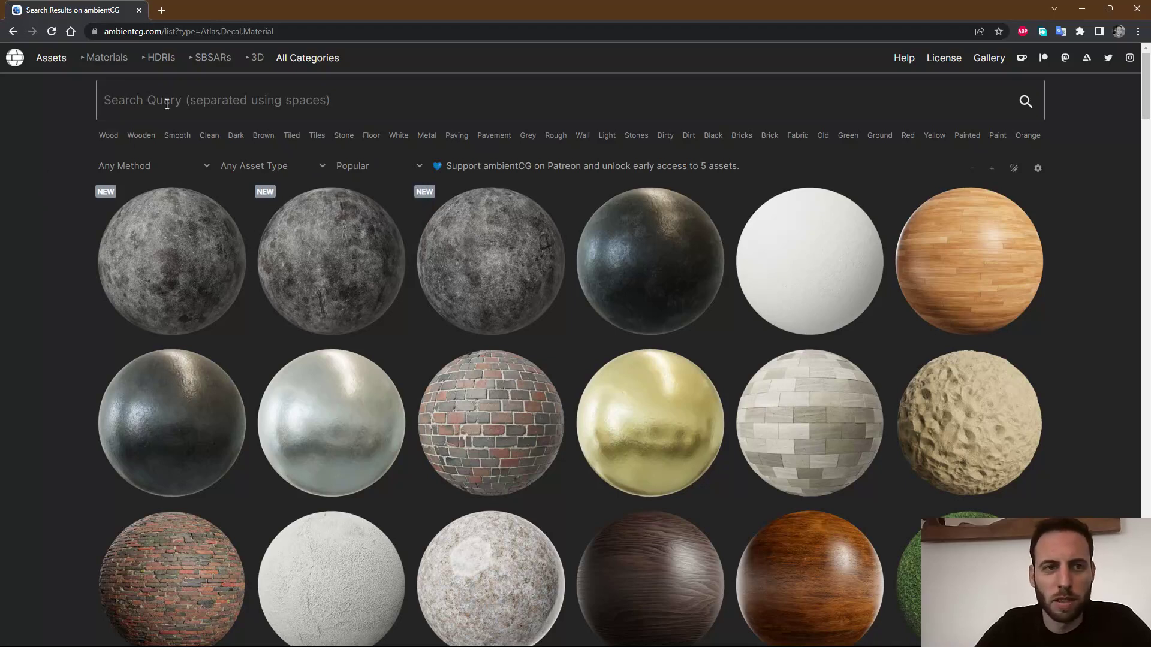
- Search the asset library for "copper" and open the Metal 035 material
click(212, 100)
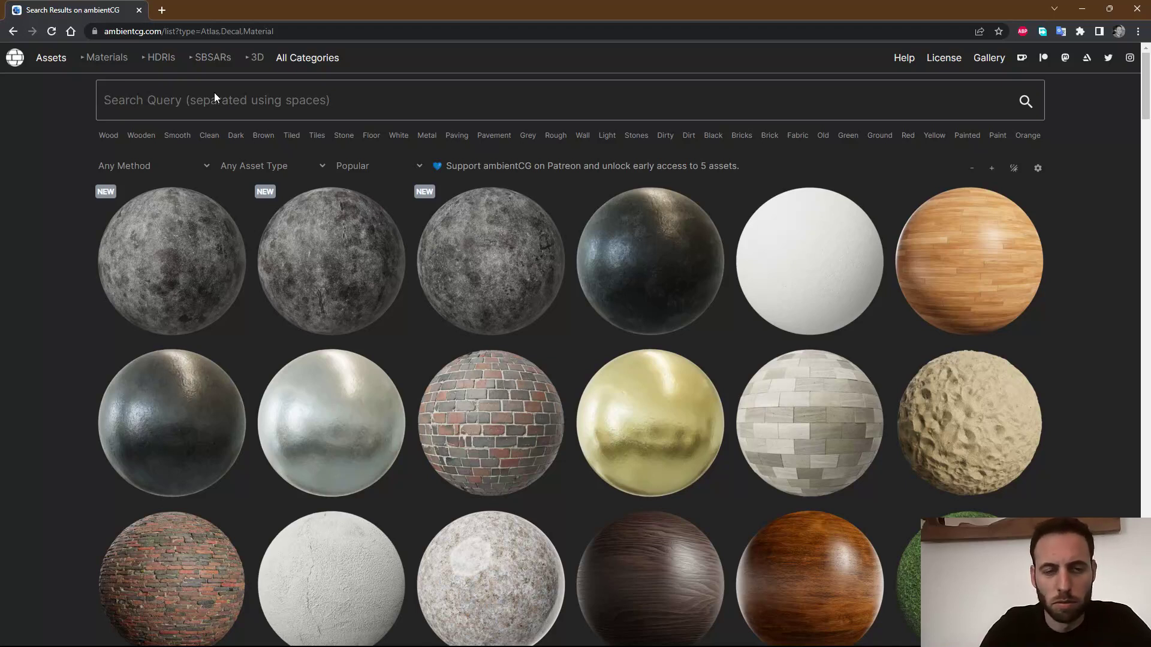
text(copper)
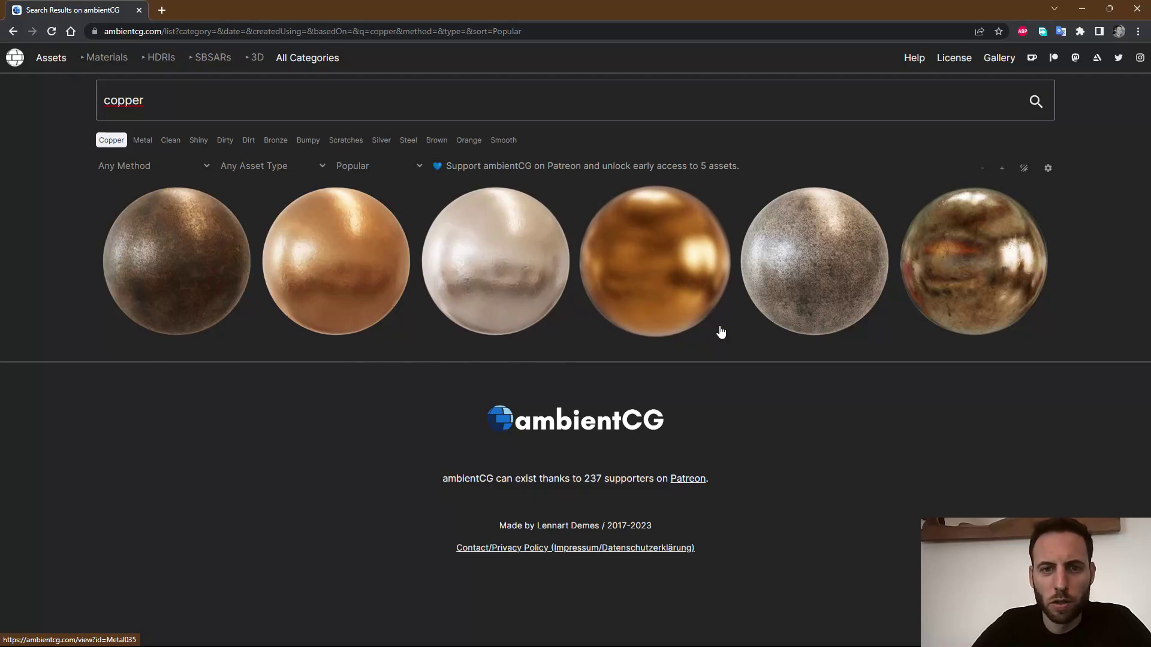
click(660, 281)
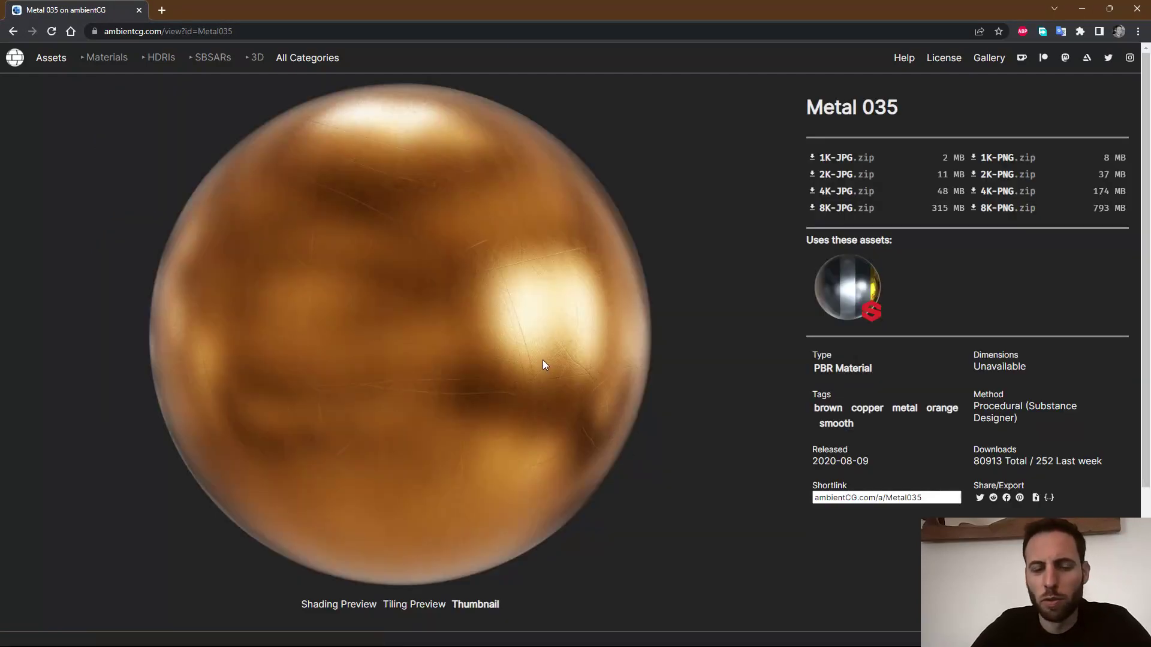
- Examine the Metal 035 page, including the source asset it uses and the JPG and PNG download resolutions
scroll(553, 352, down, 2)
scroll(575, 380, up, 2)
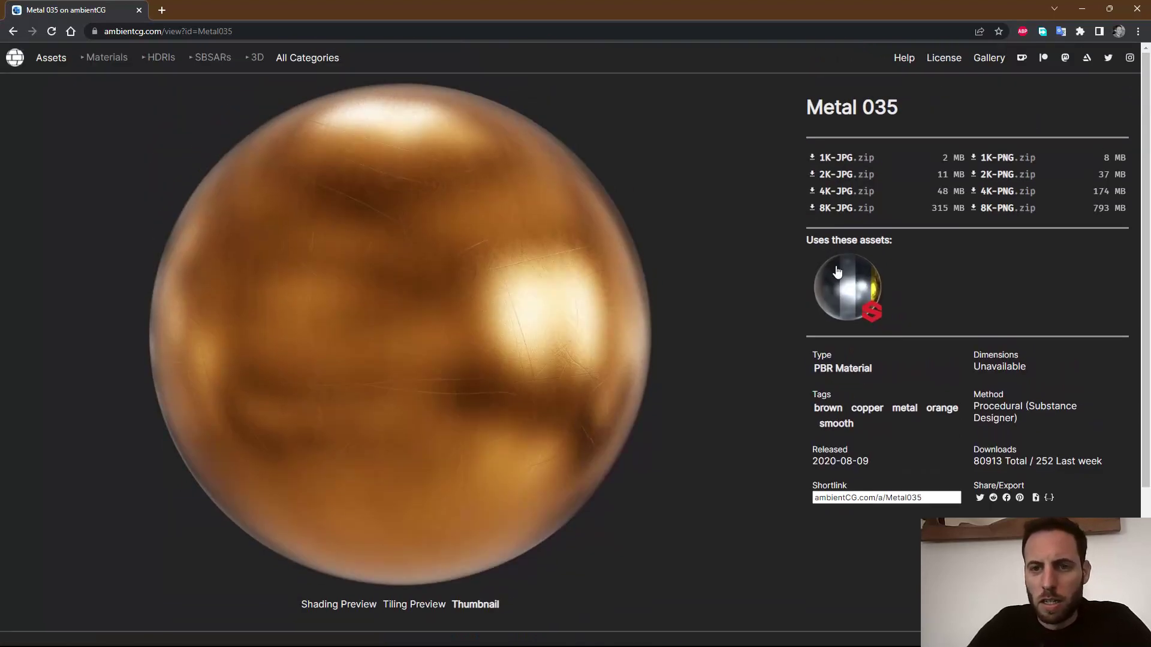
drag(891, 238, 806, 240)
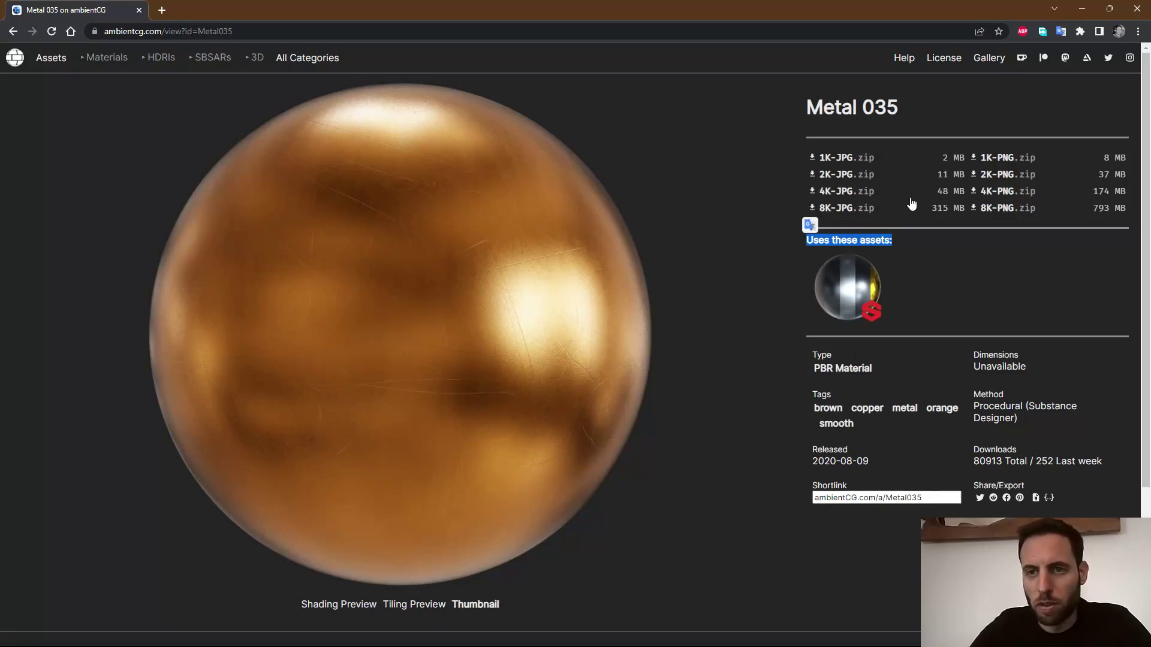
mouse_move(1027, 213)
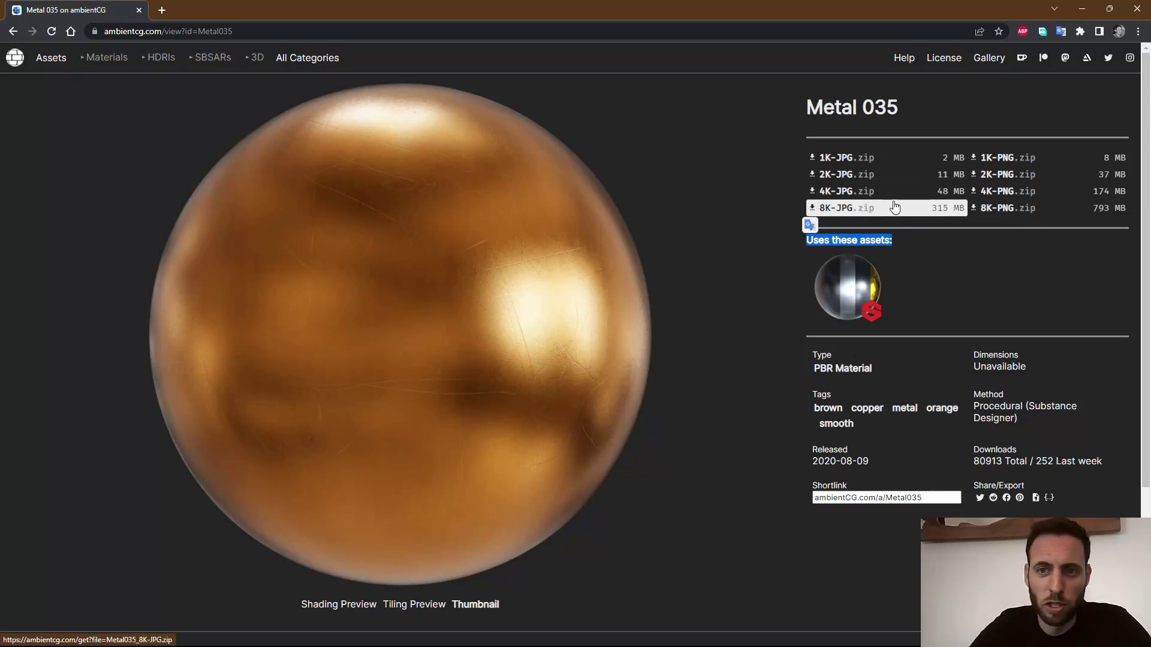
mouse_move(891, 198)
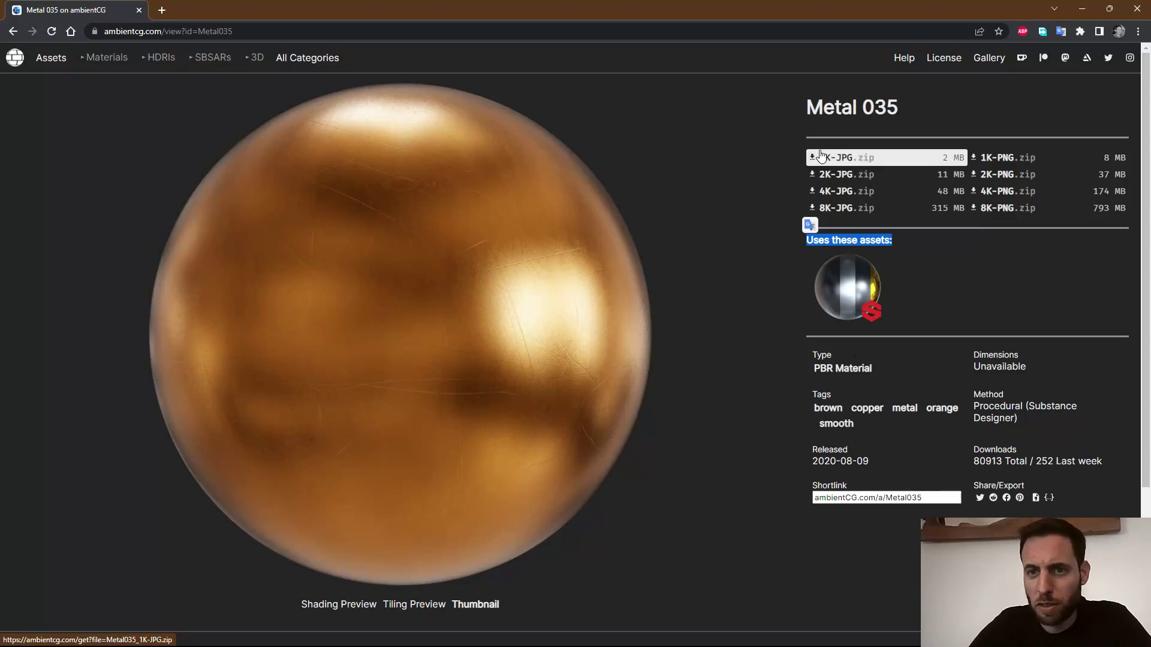
mouse_move(829, 174)
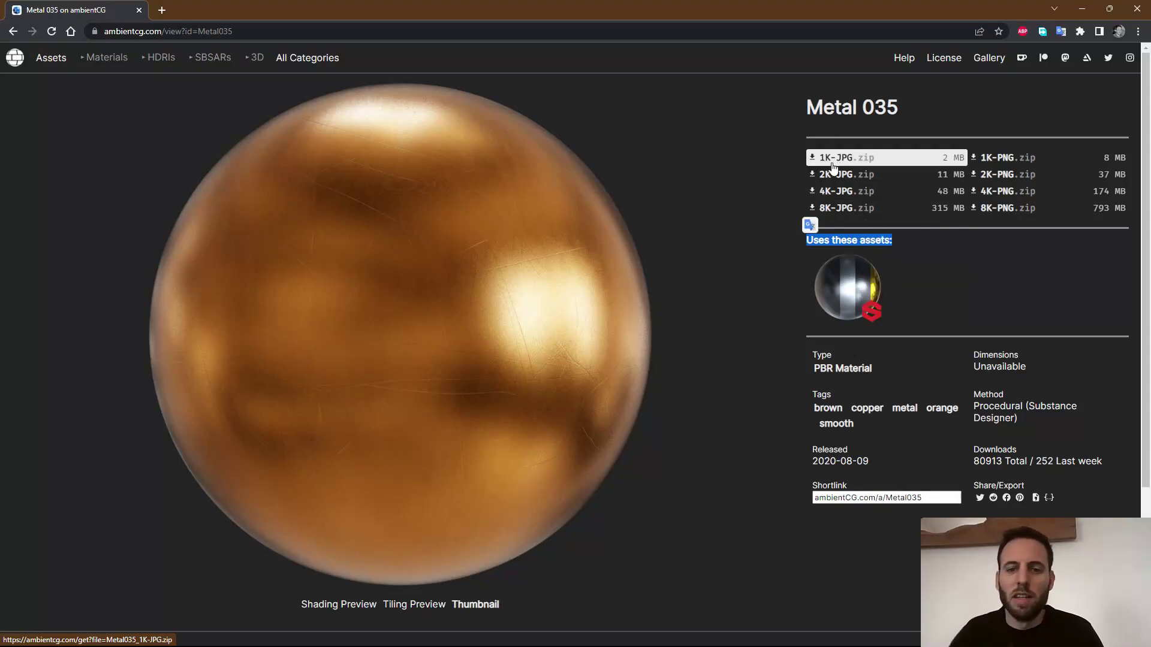
- In the downloaded Metal035_1K-JPG folder, delete the USDA, USDC, NormalDX, PREVIEW and Displacement files
mouse_move(832, 167)
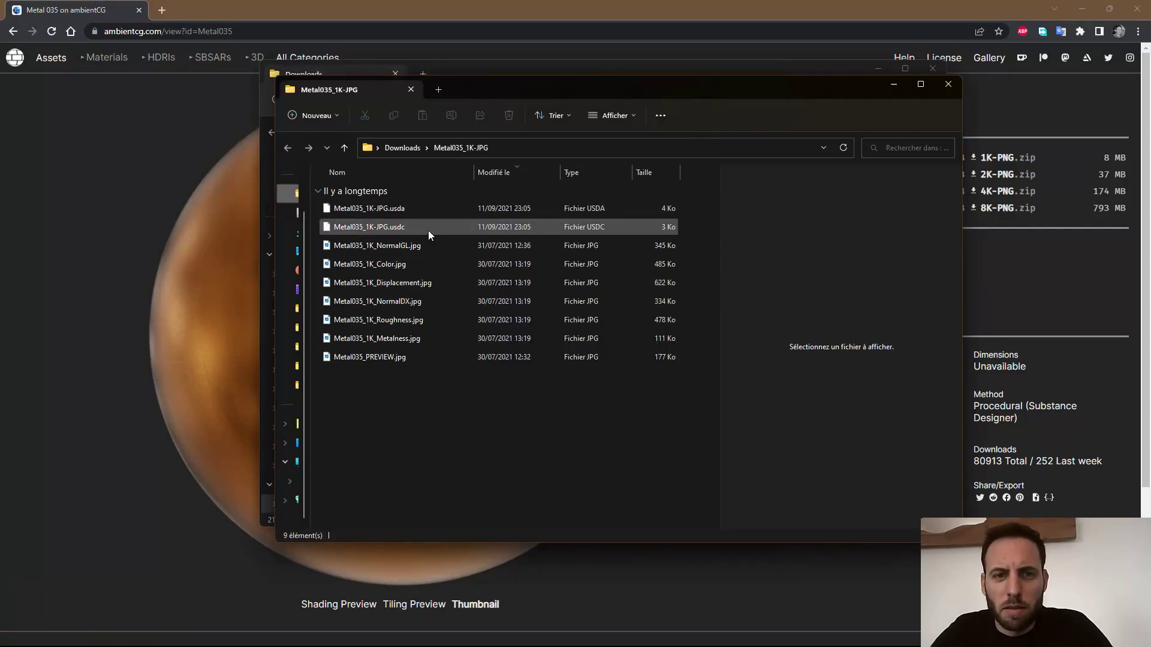
click(376, 207)
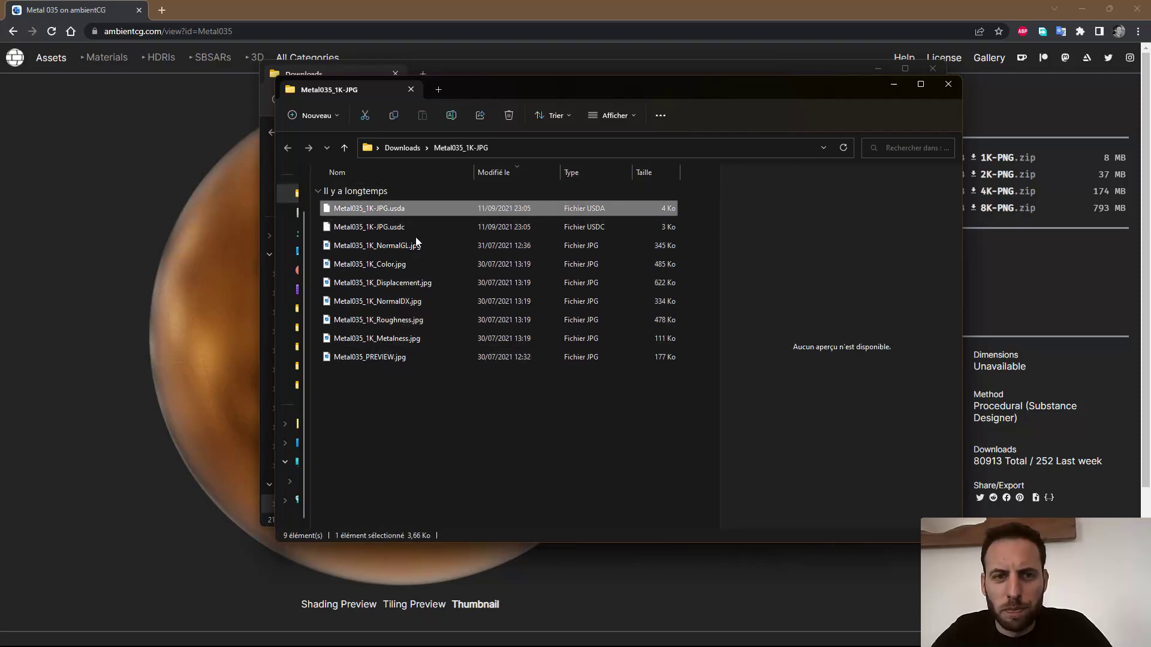
ctrl+click(383, 227)
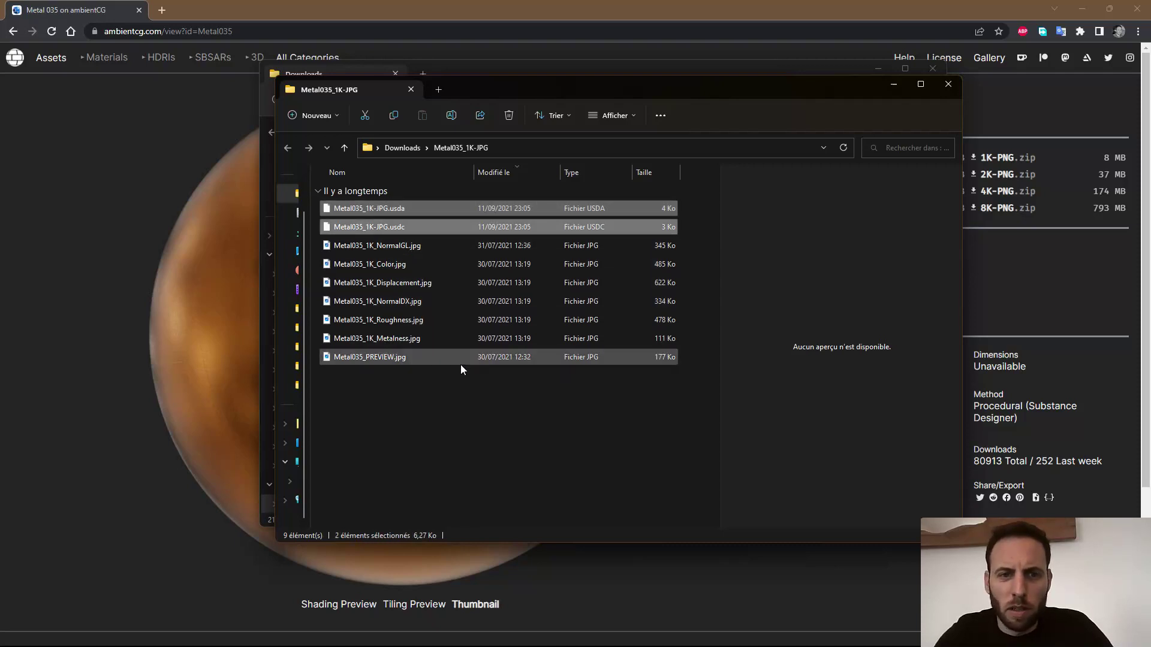
key(Delete)
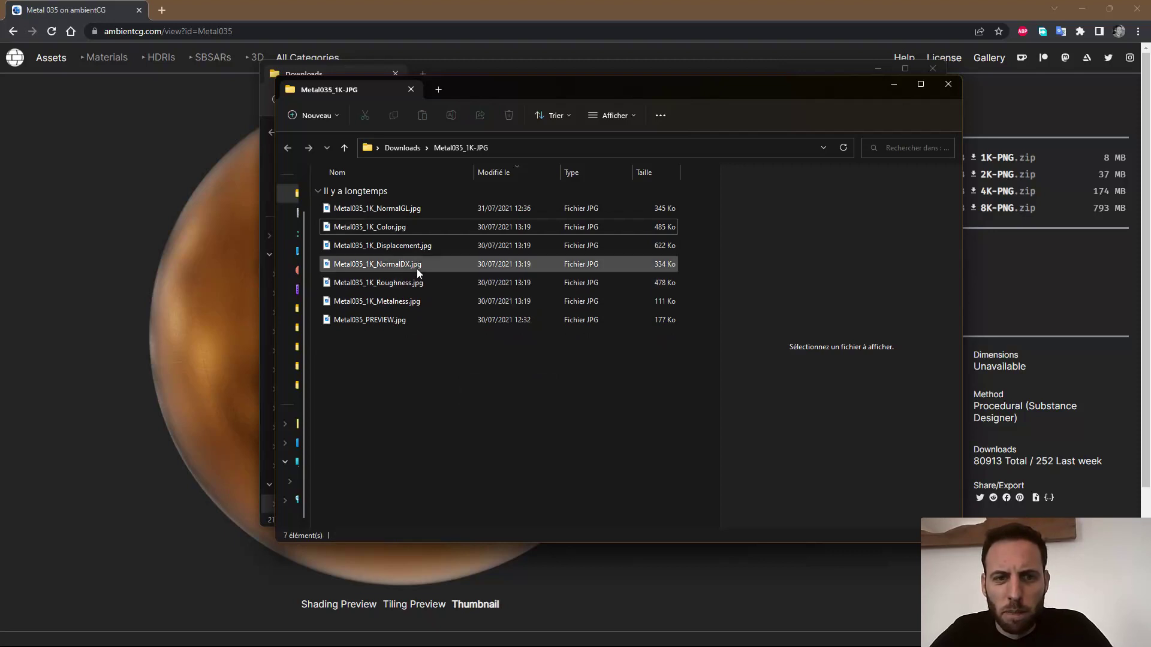
click(416, 264)
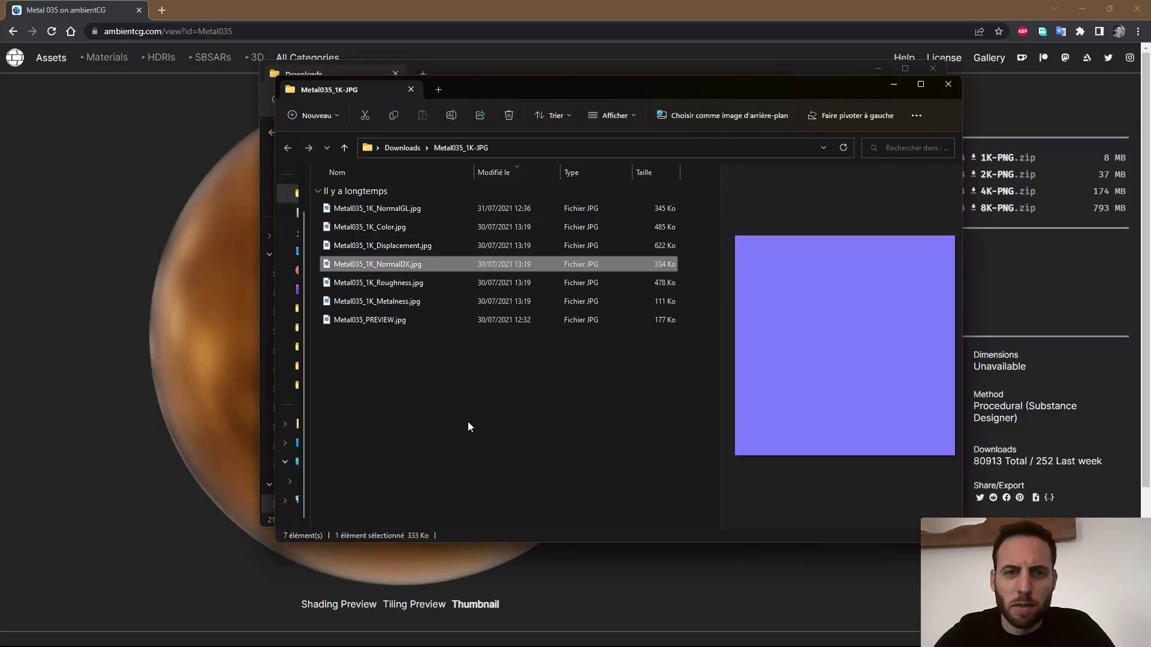
key(Delete)
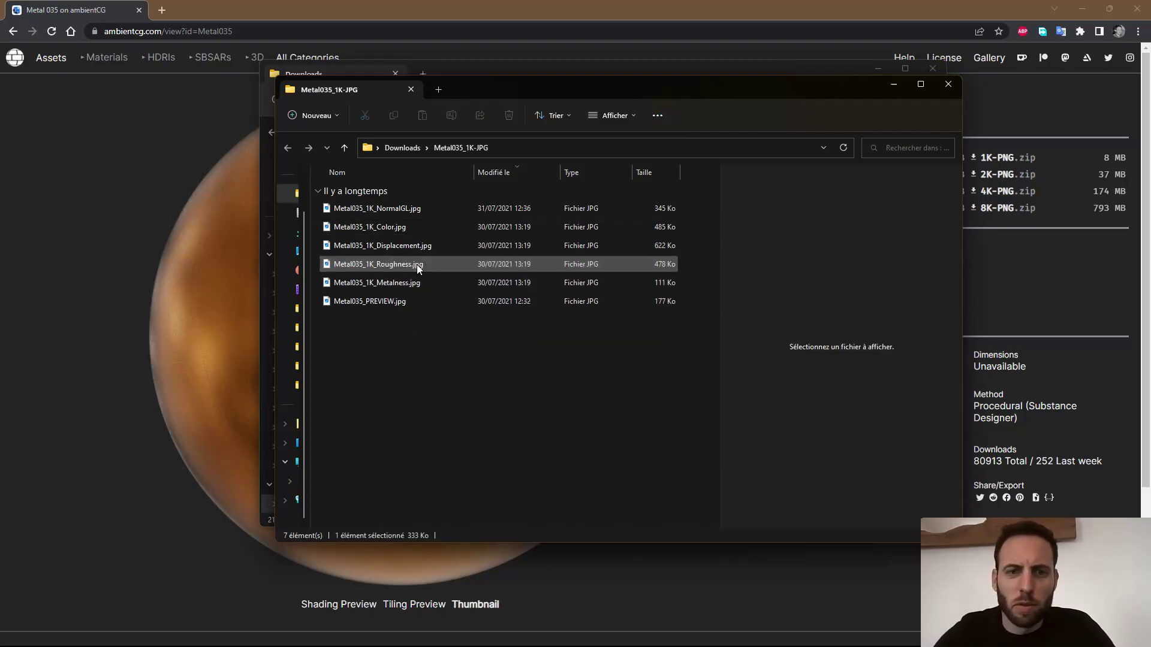
click(413, 303)
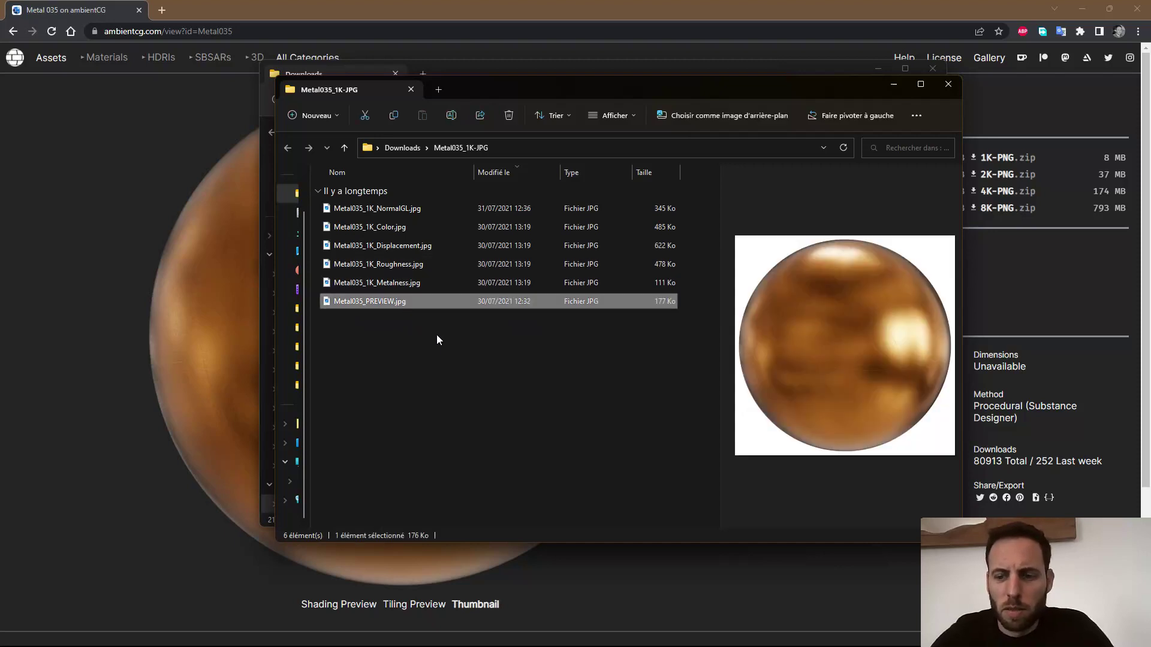
key(Delete)
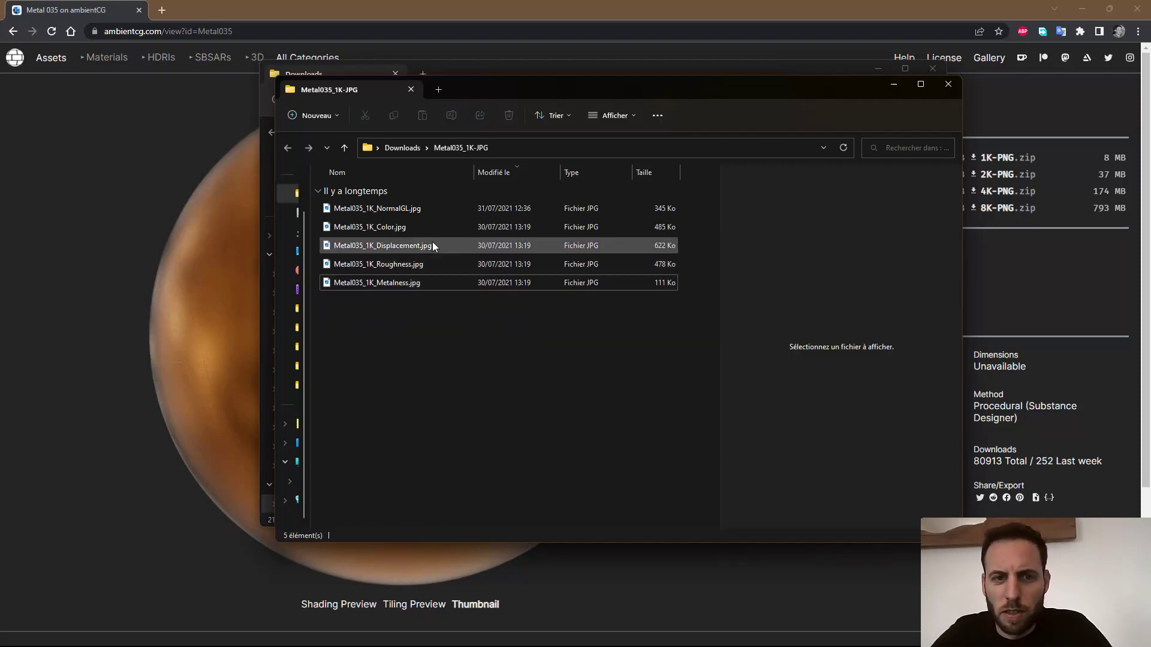
click(430, 245)
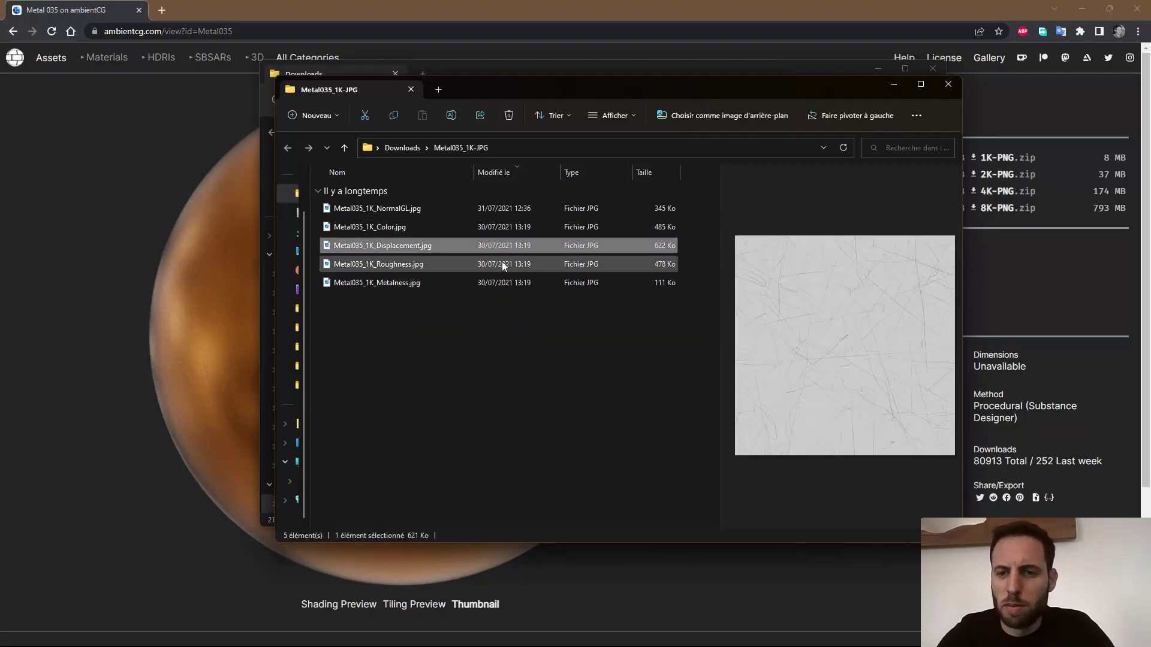
key(Delete)
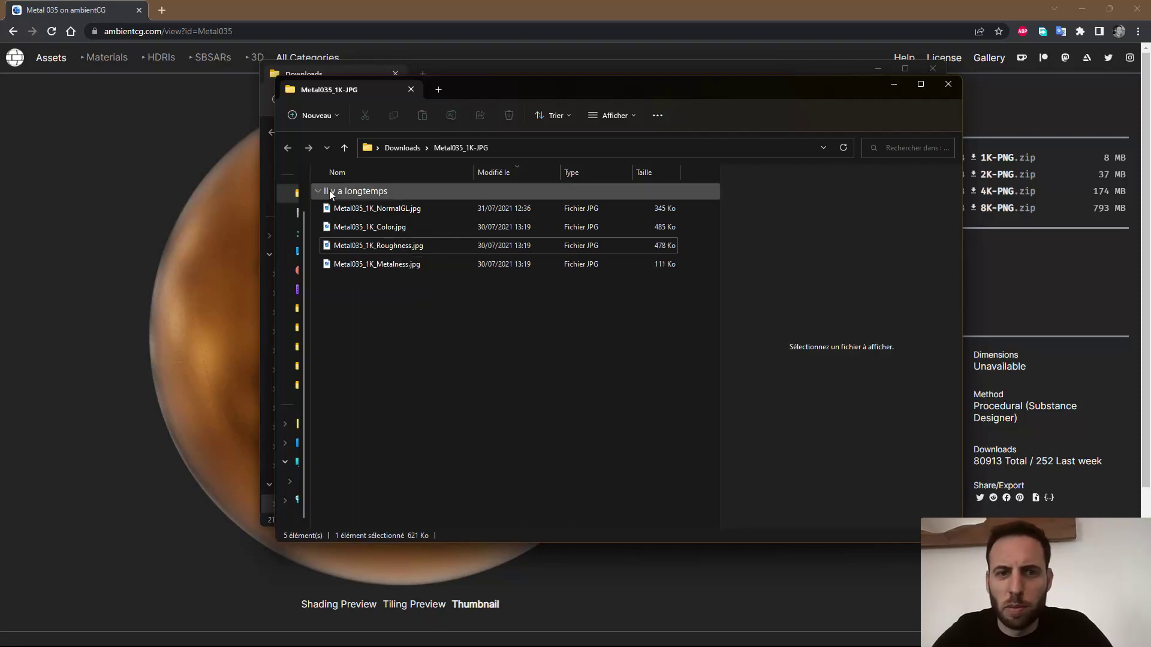
- Preview the remaining Color, Roughness, Metalness and NormalGL maps of the Metal035 material one by one
click(370, 211)
shift+click(400, 265)
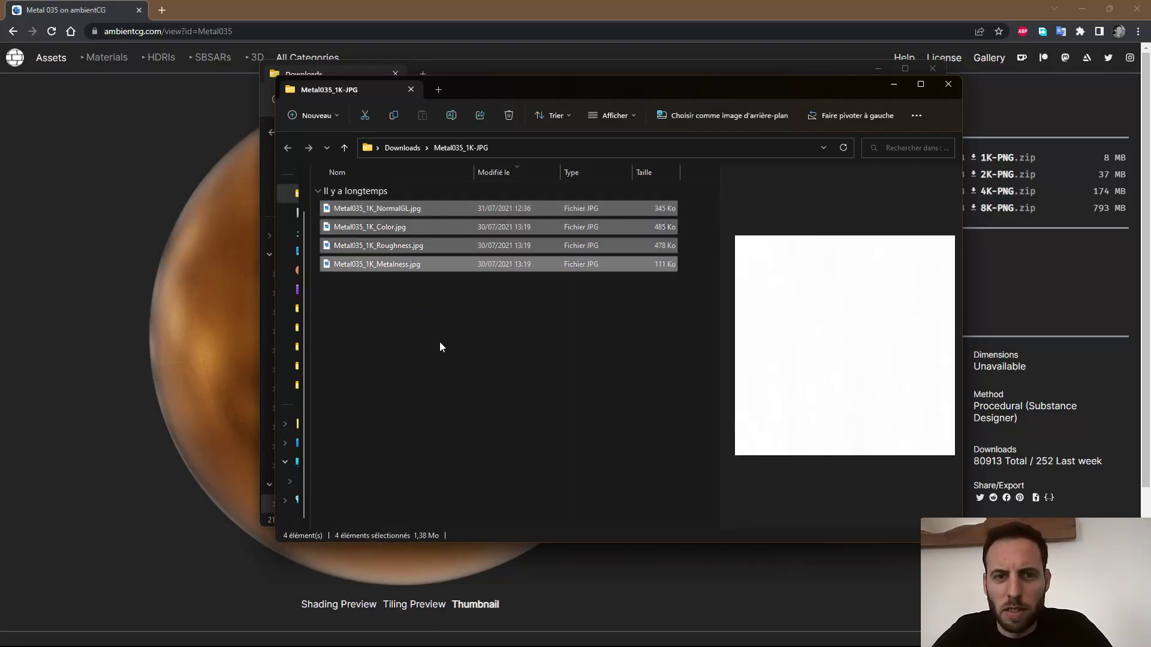
click(400, 227)
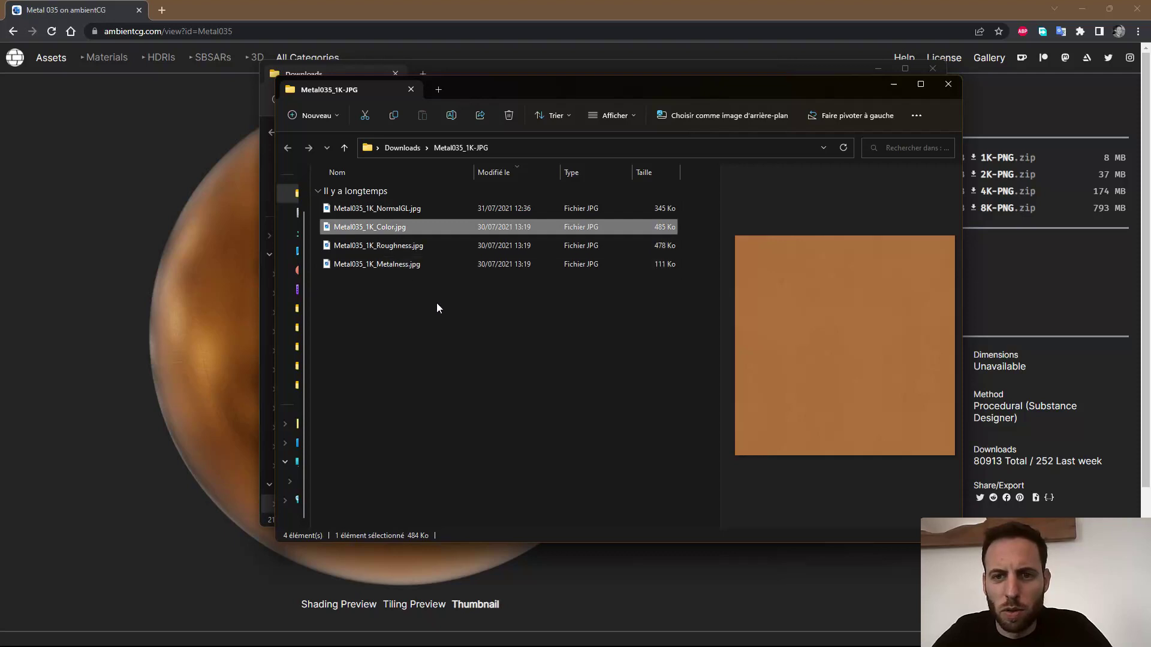
click(409, 246)
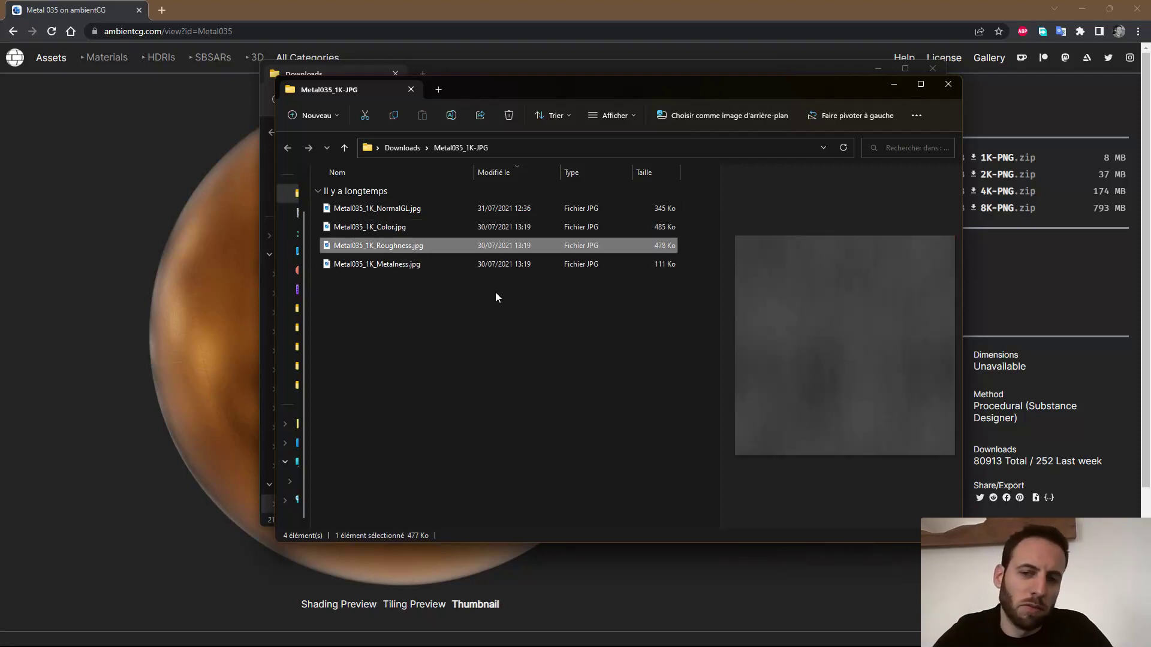
click(397, 267)
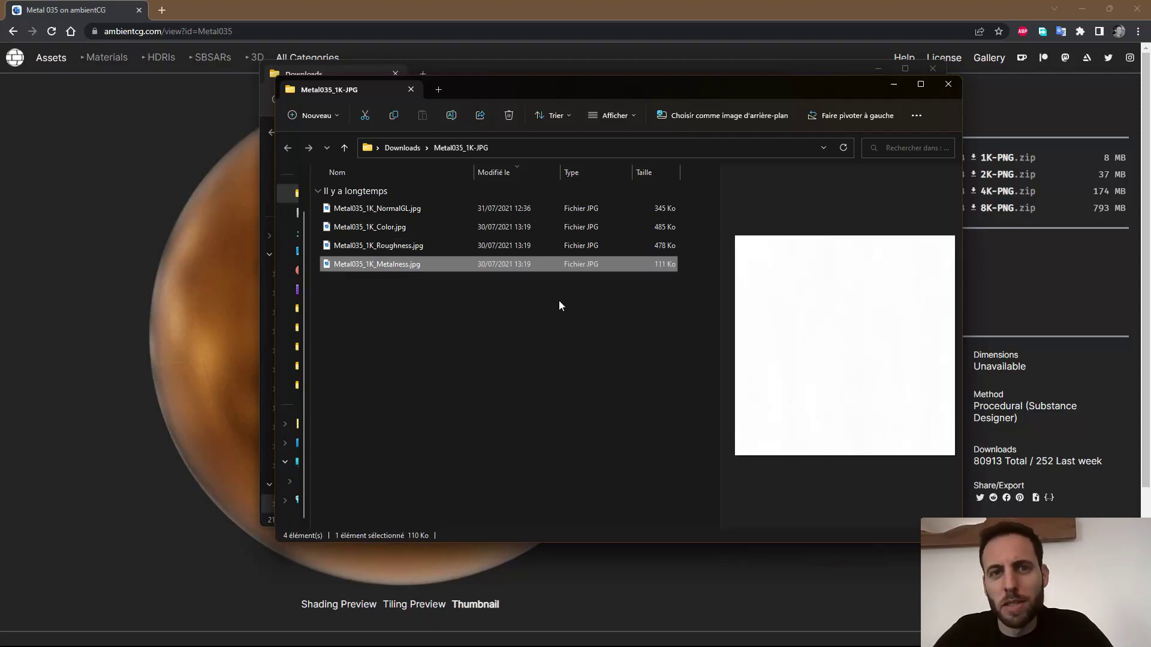
click(400, 210)
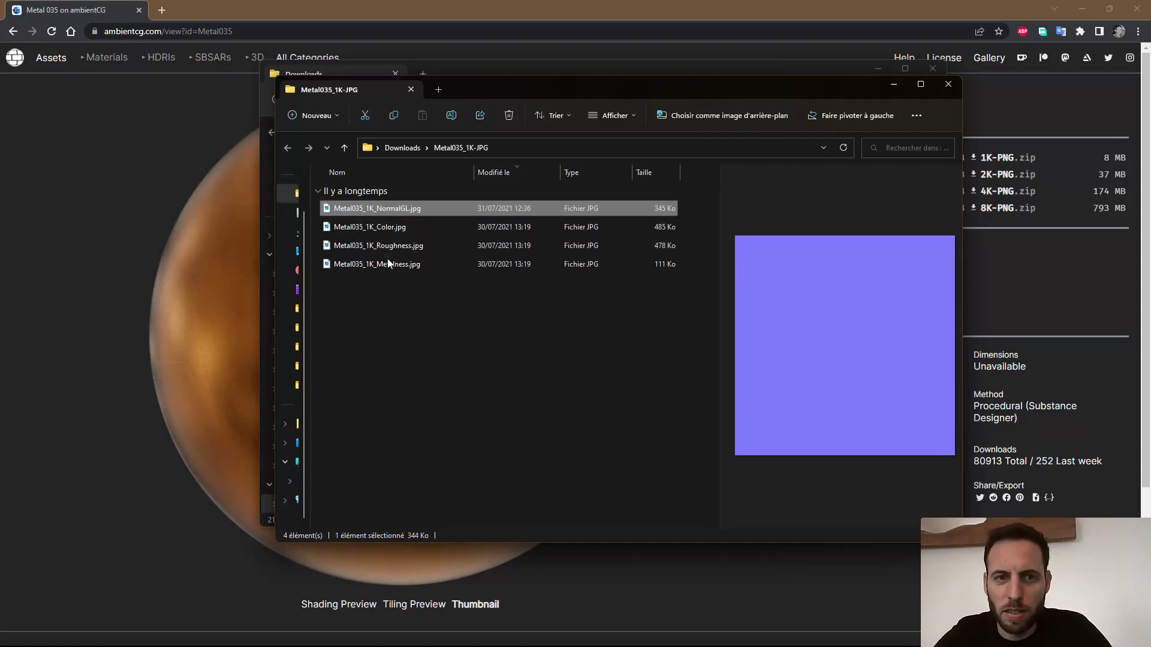
shift+click(413, 266)
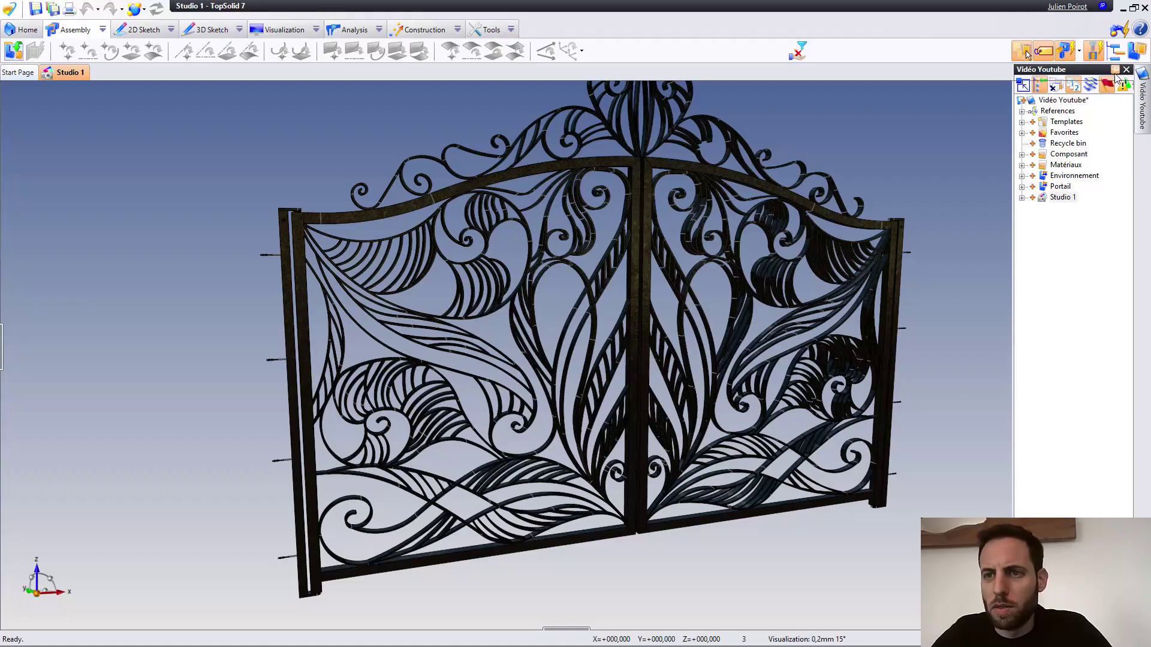
- In TopSolid 7, keep the Vidéo Youtube project tree permanently displayed and create a folder named "Copper" in the project
click(1115, 70)
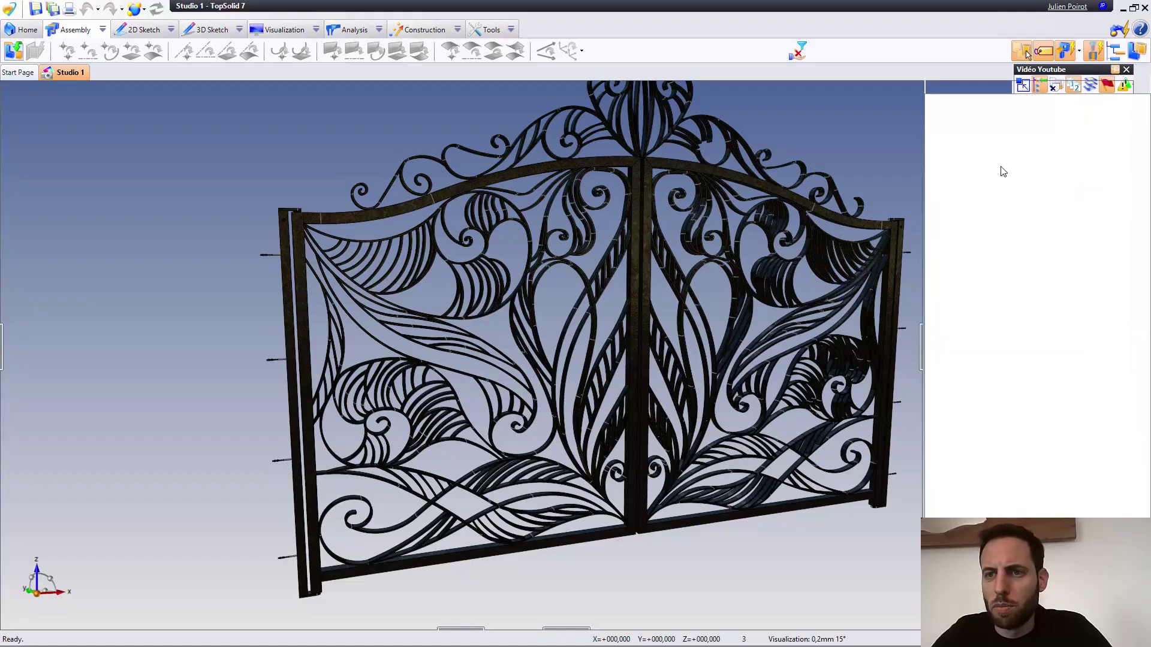
right_click(959, 100)
click(1000, 201)
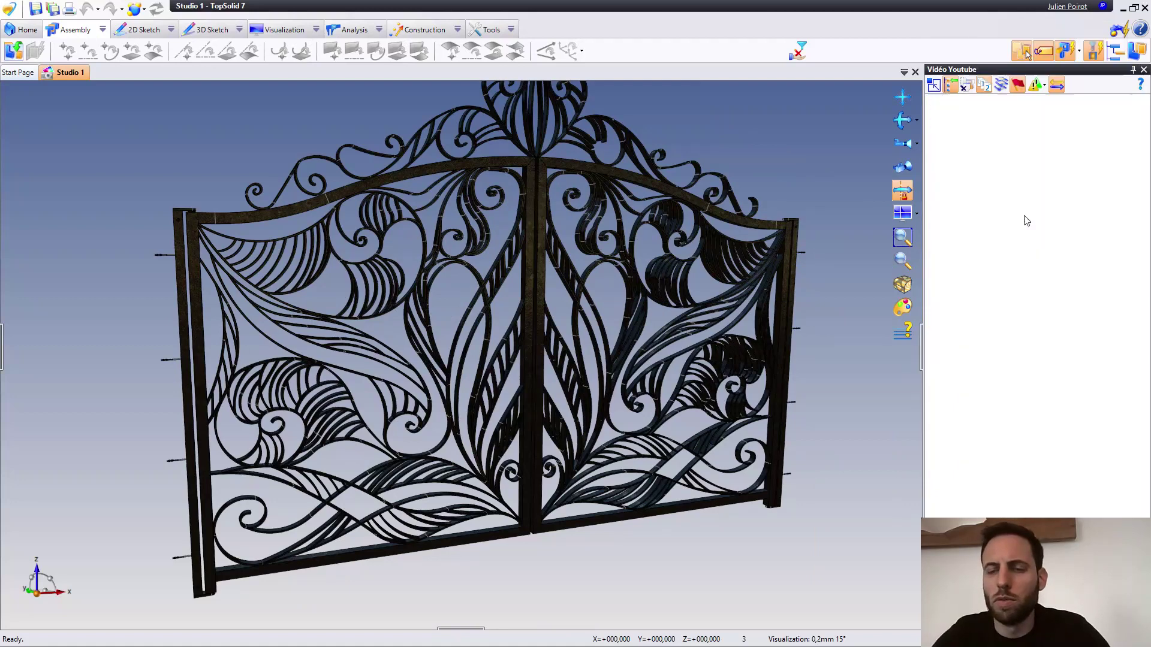
text(Copper)
key(Return)
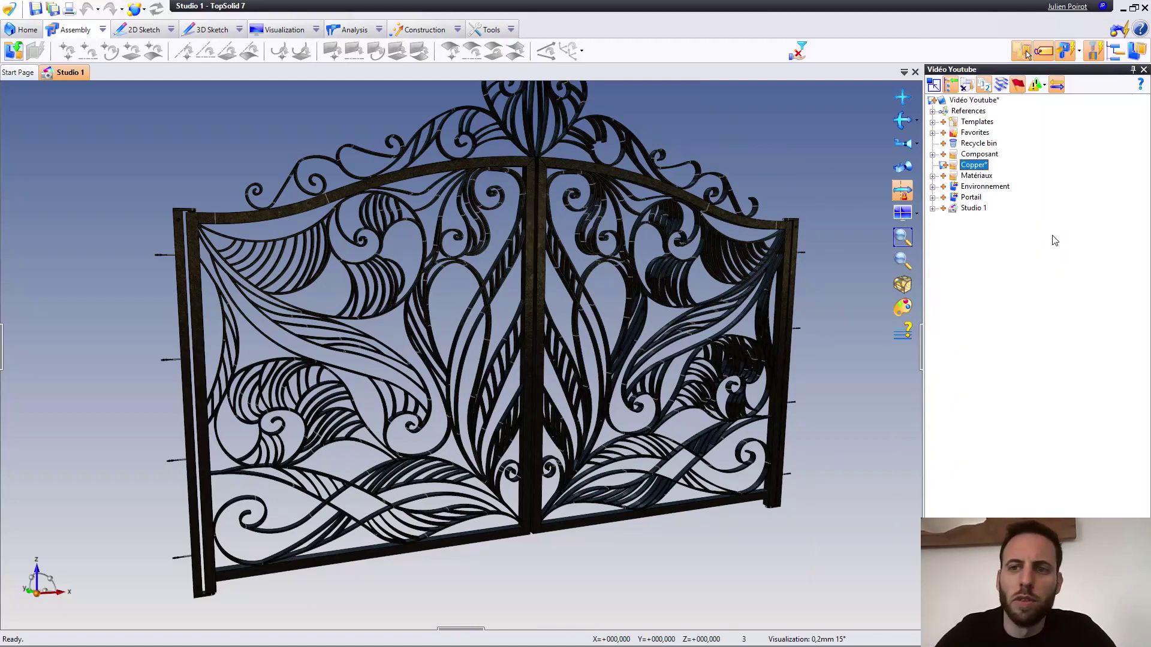
- Create a Texture document from the blank template in the Copper folder and name it "Copper - Albedo"
right_click(980, 174)
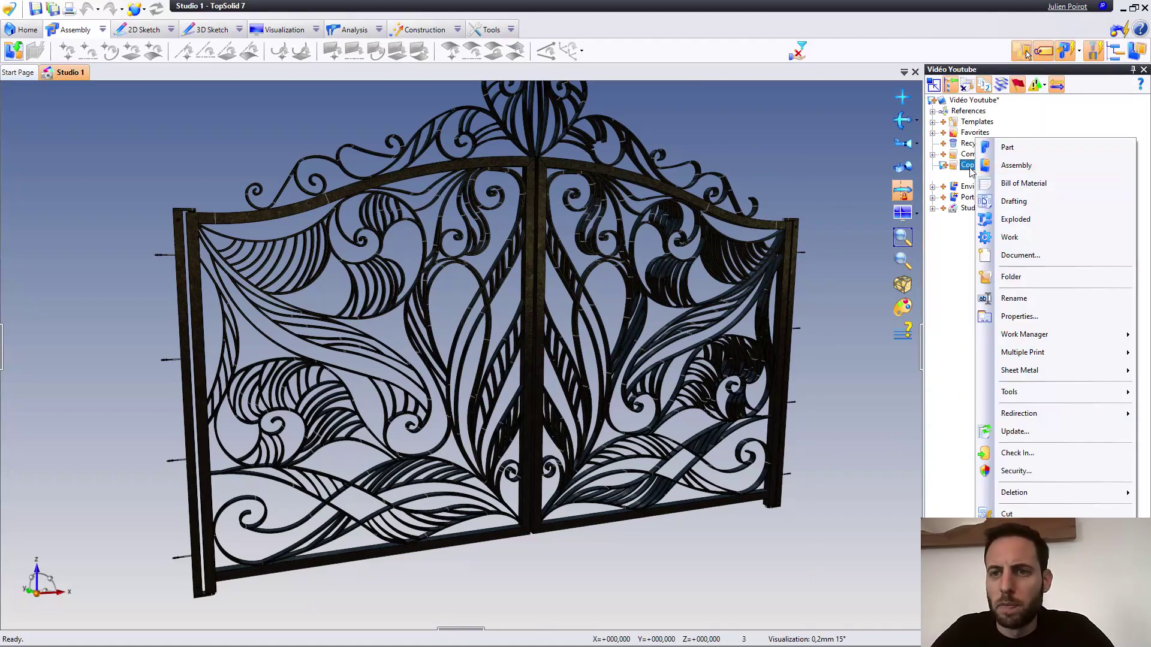
right_click(968, 165)
click(1017, 274)
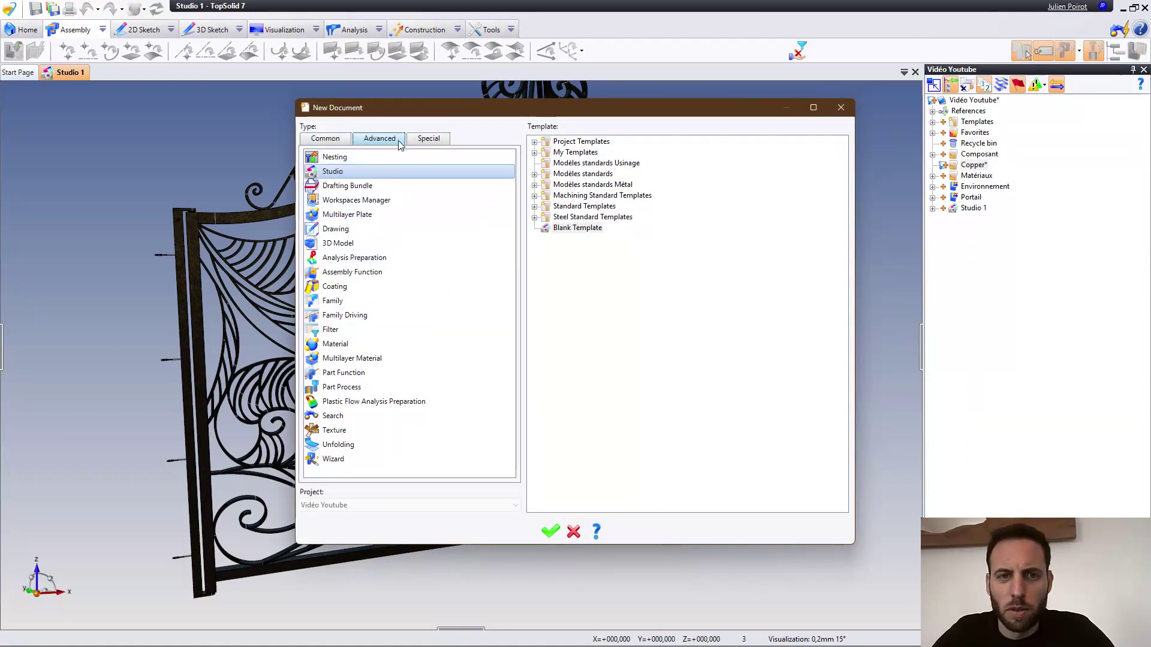
click(355, 431)
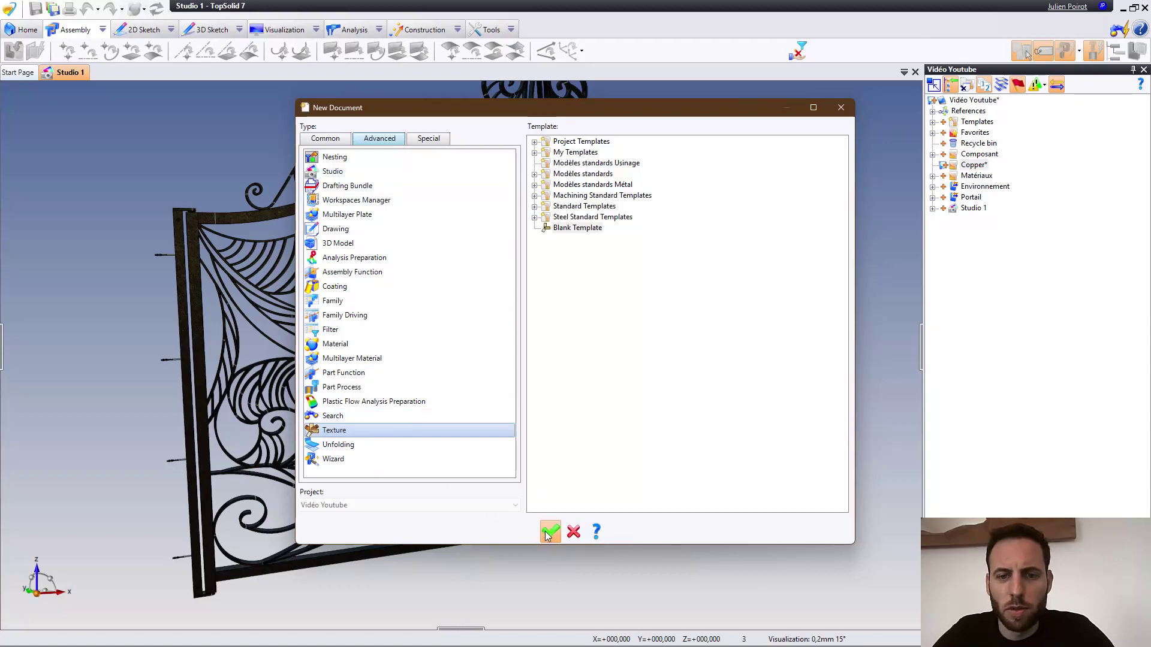
click(550, 532)
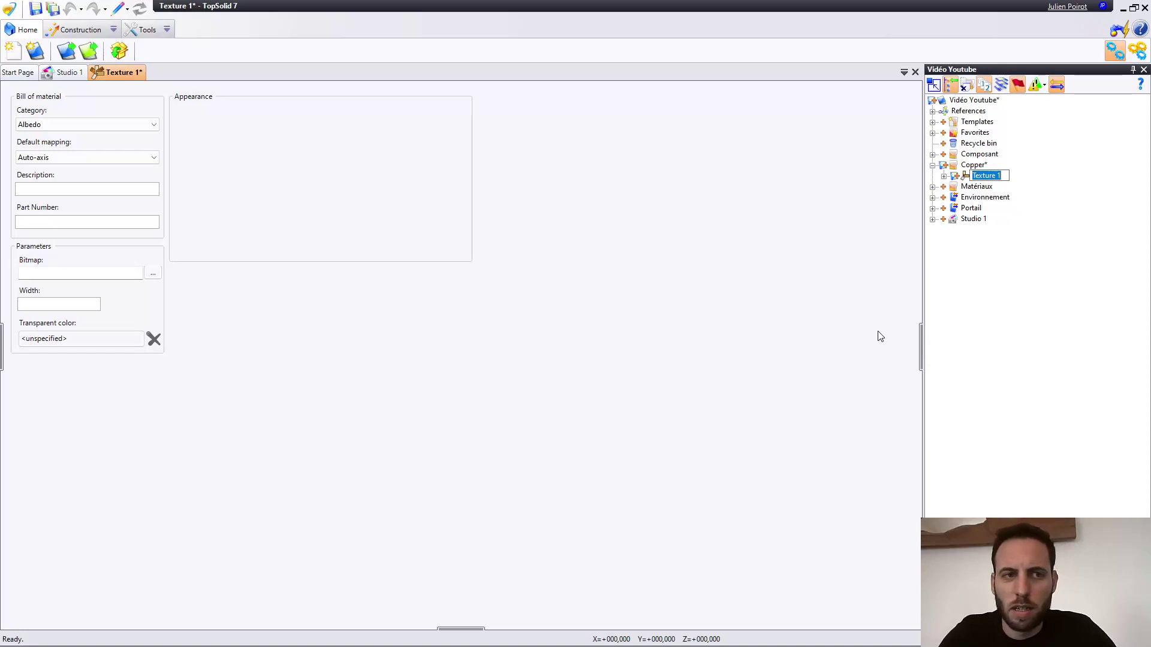
text(Copper - Albedo)
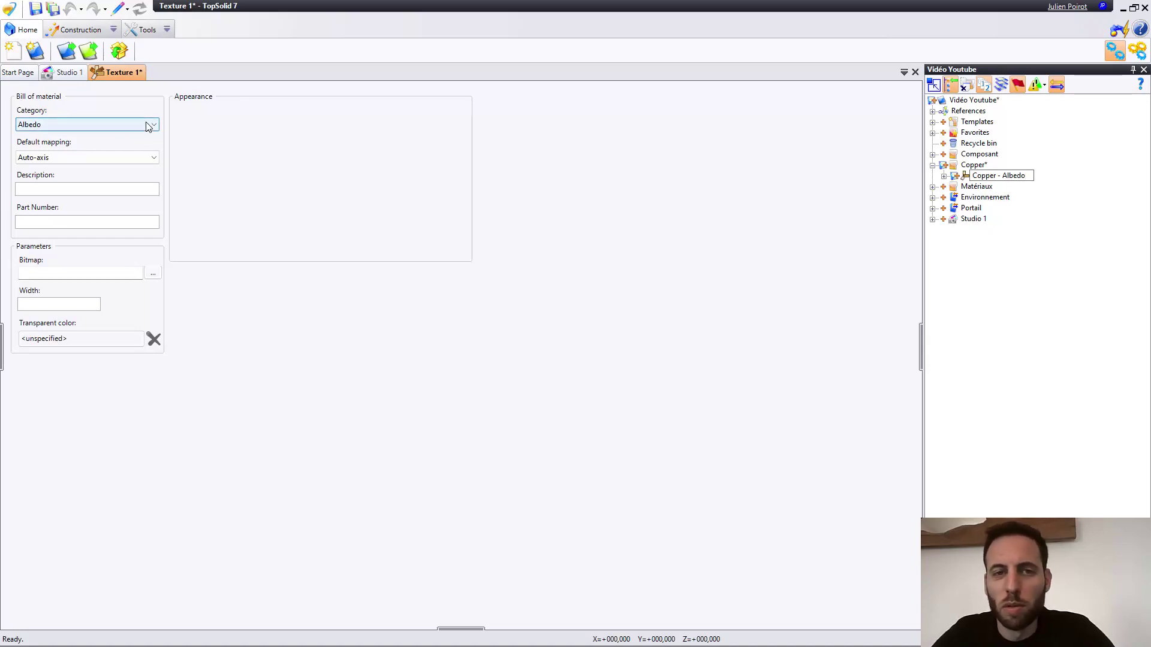
- Load Metal035_1K_Color.jpg as the bitmap of the Copper - Albedo texture and save the document
click(153, 276)
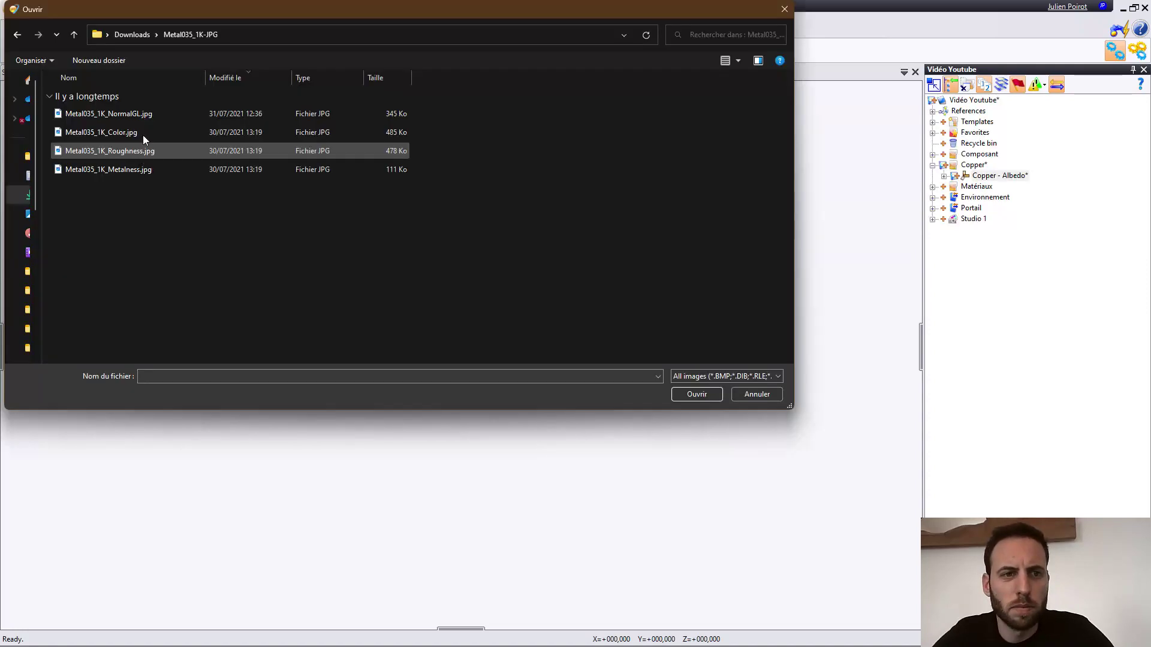
click(136, 132)
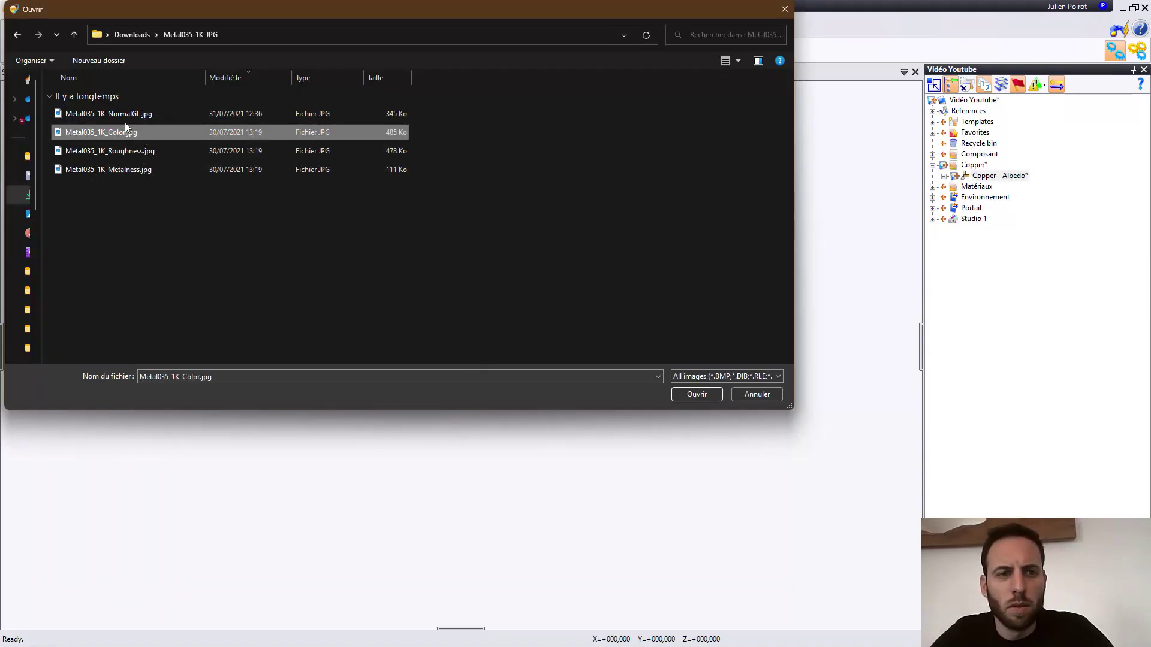
click(695, 394)
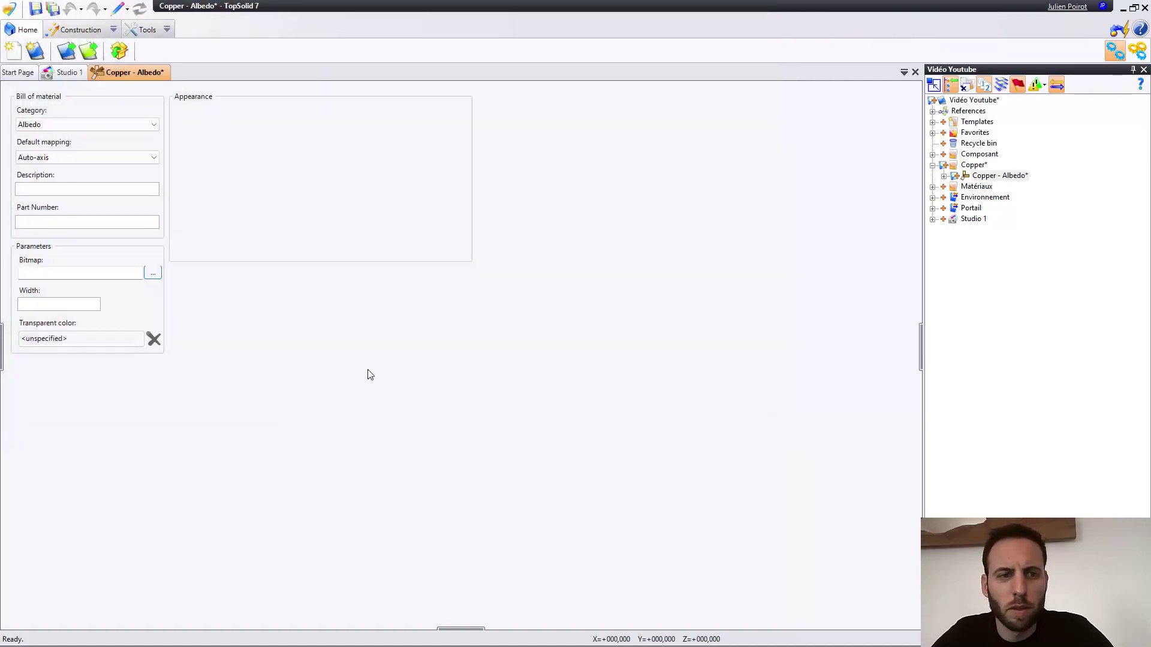
click(81, 305)
click(80, 303)
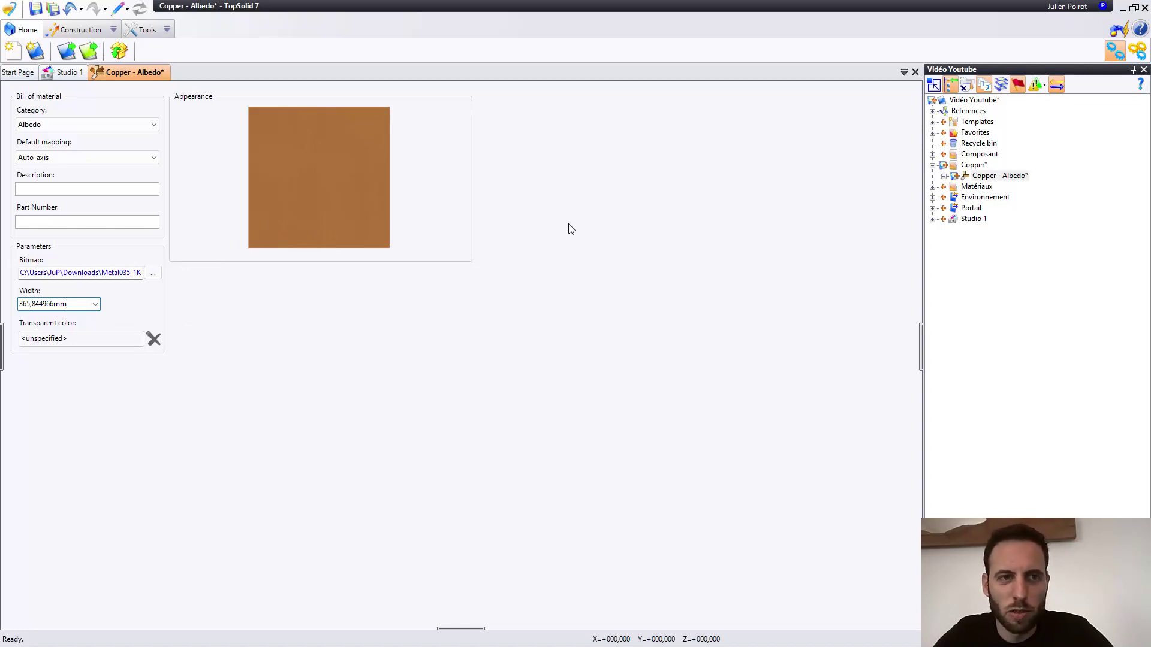
click(43, 10)
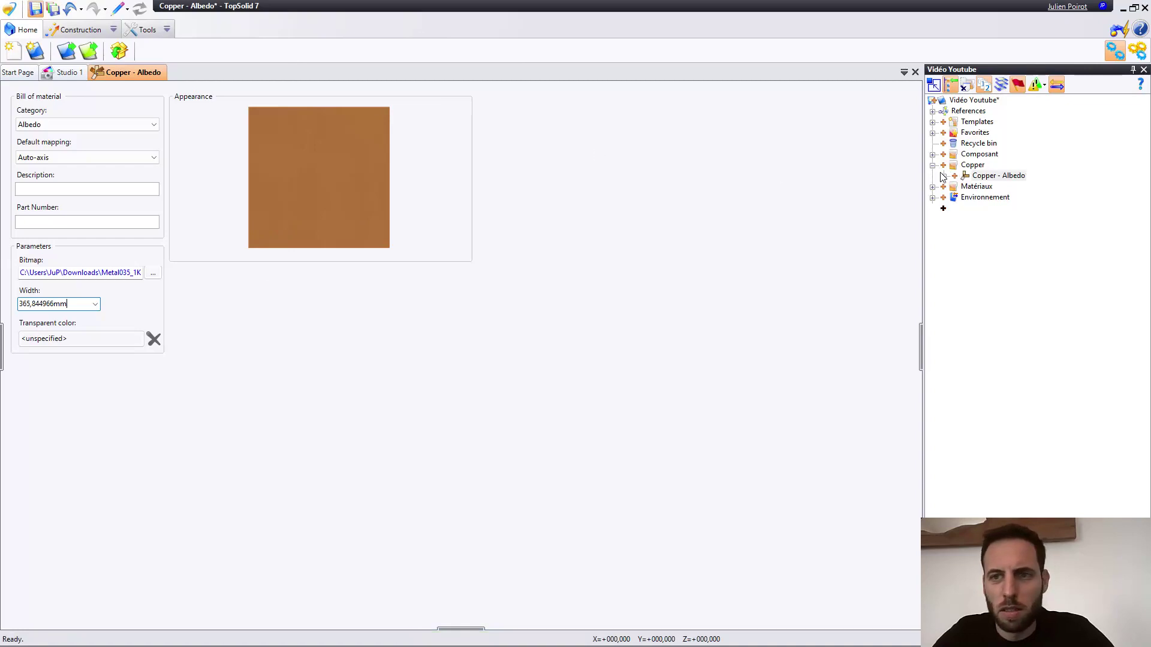
- Create a Texture document from the blank template in the Copper folder and set its category to Roughness
right_click(980, 167)
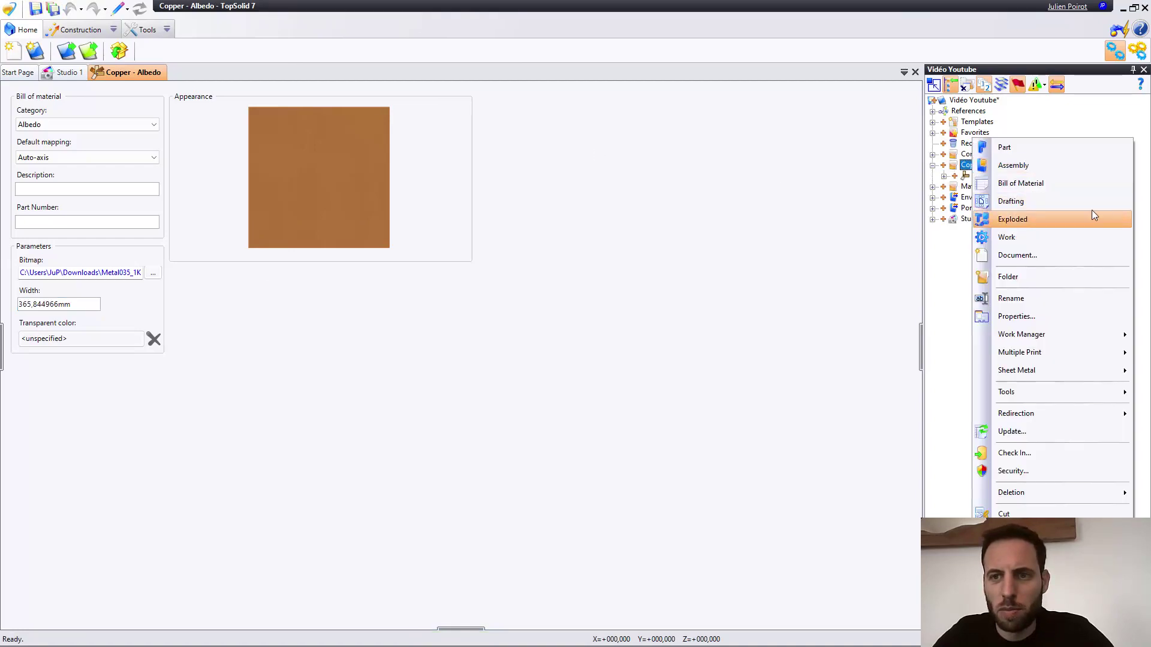
click(1029, 257)
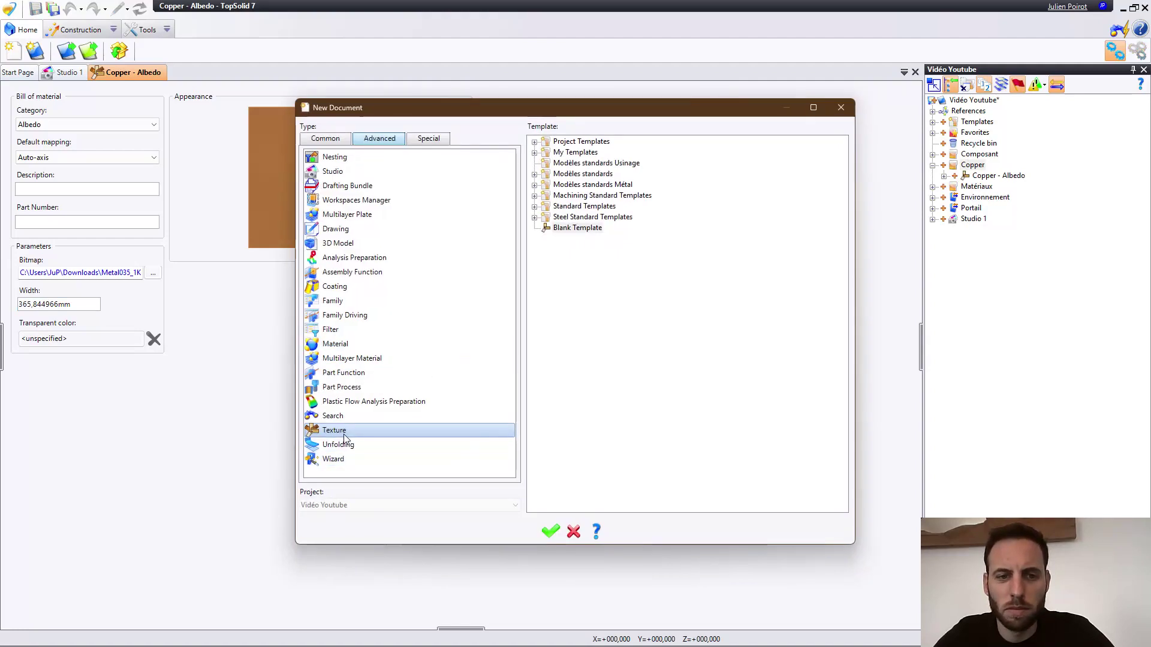
double_click(343, 431)
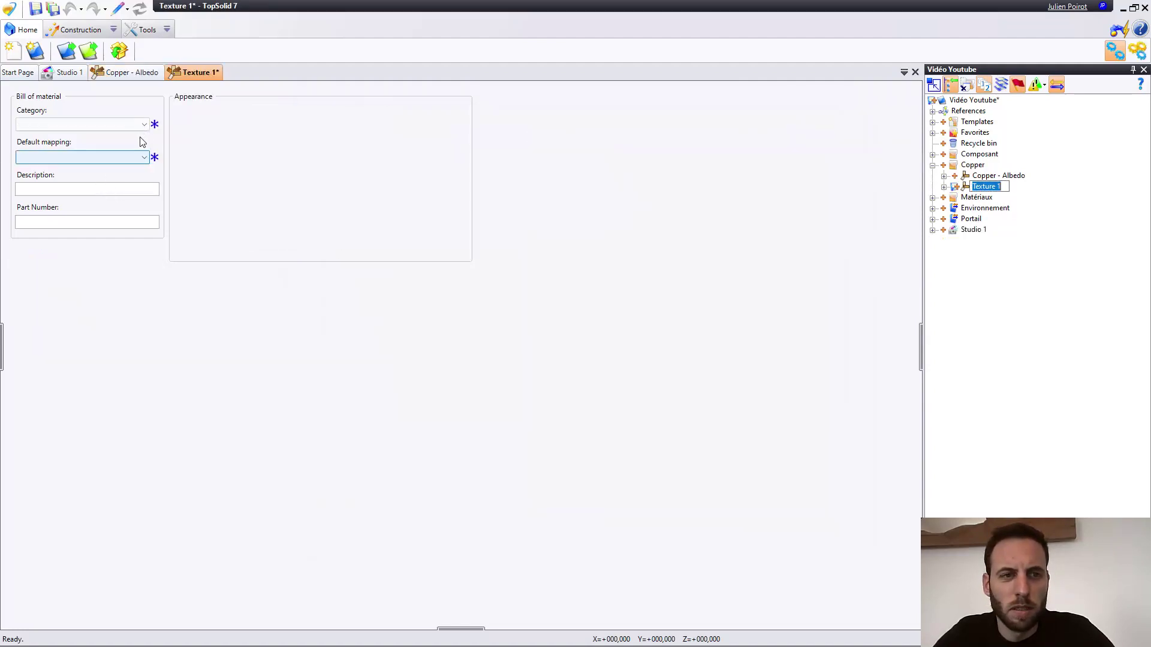
click(153, 126)
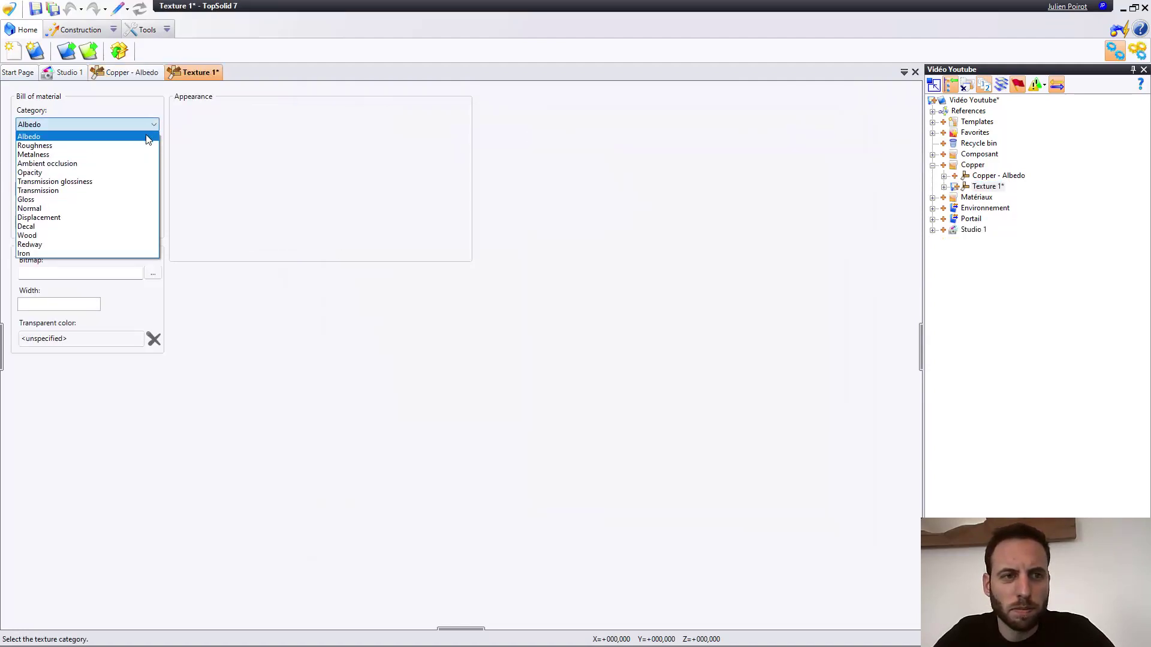
click(49, 146)
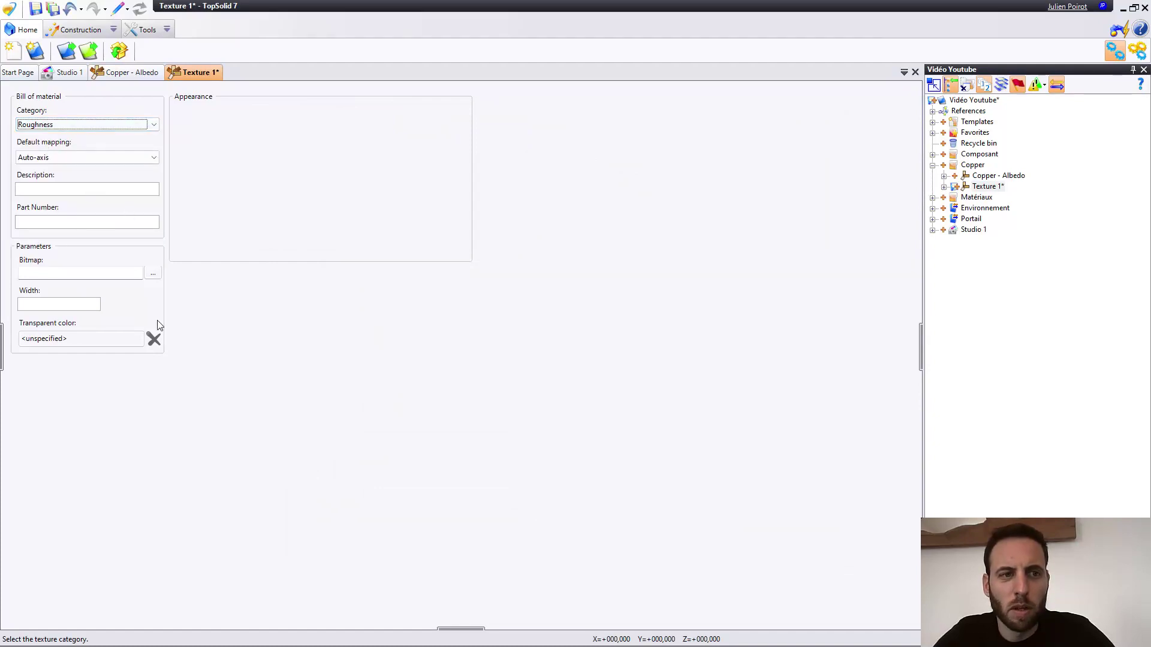
- Load Metal035_1K_Roughness.jpg as the bitmap of the new texture and rename the document "Copper - Roughness"
click(153, 273)
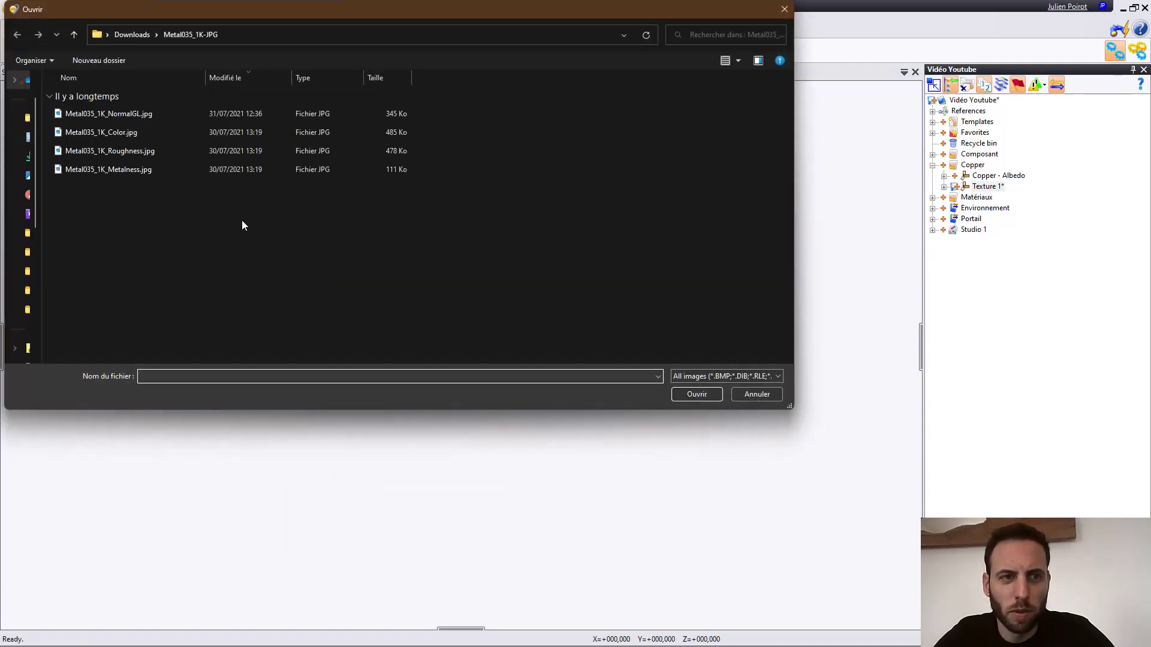
double_click(133, 152)
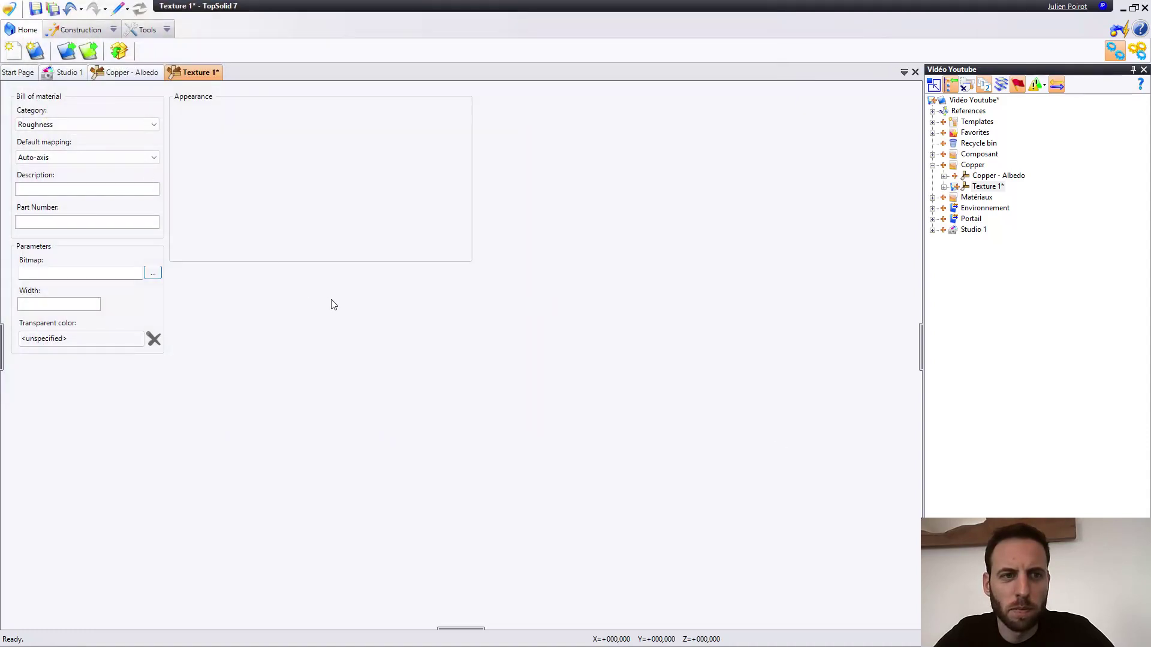
click(989, 187)
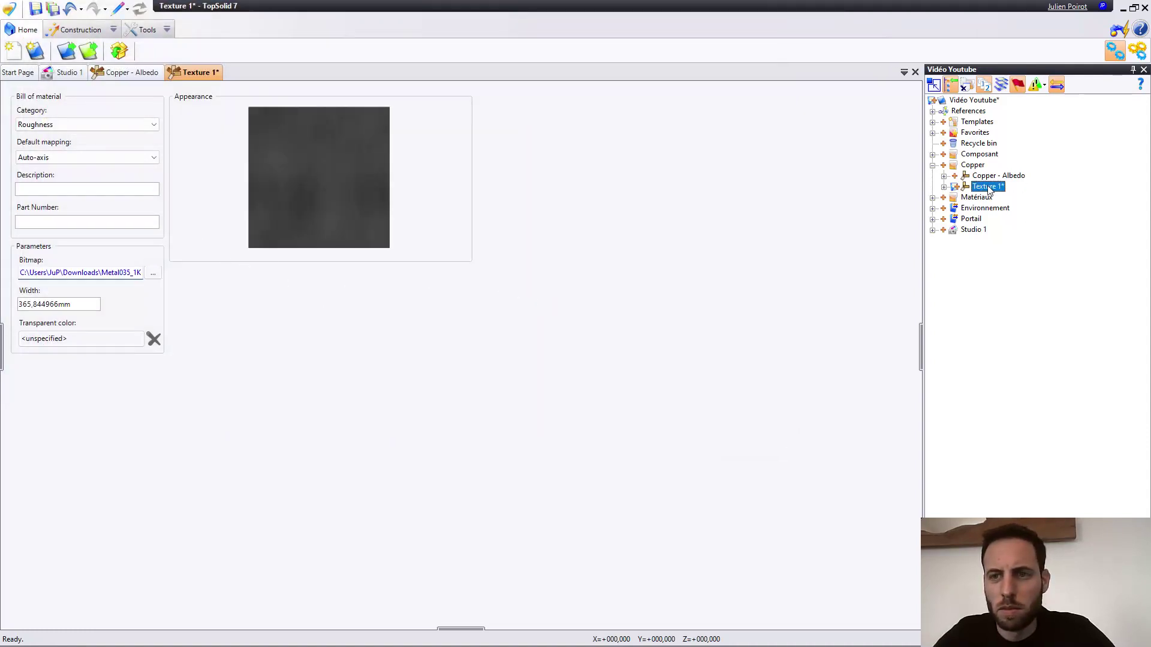
click(989, 186)
text(Copper)
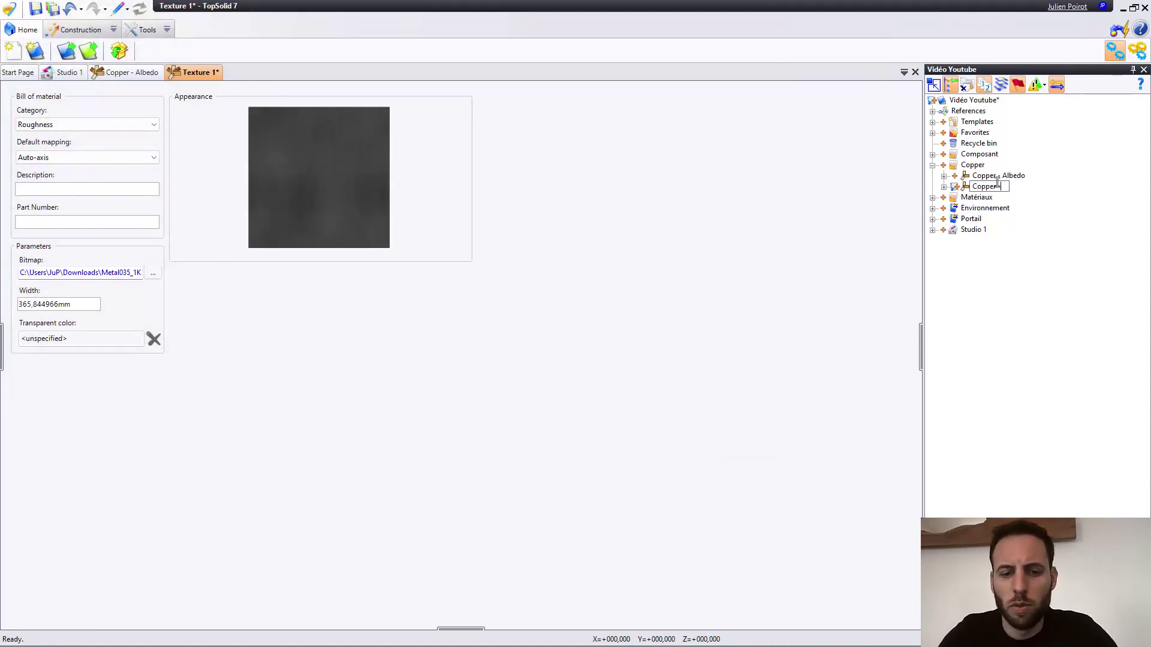
text( - Reoug)
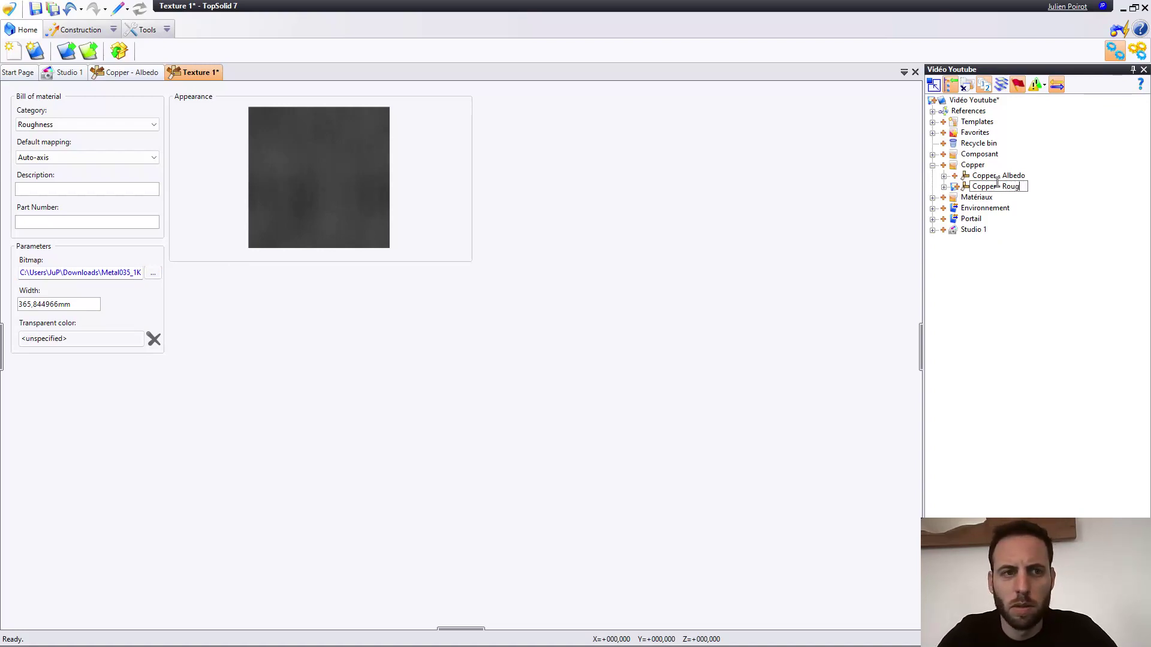
text(ess)
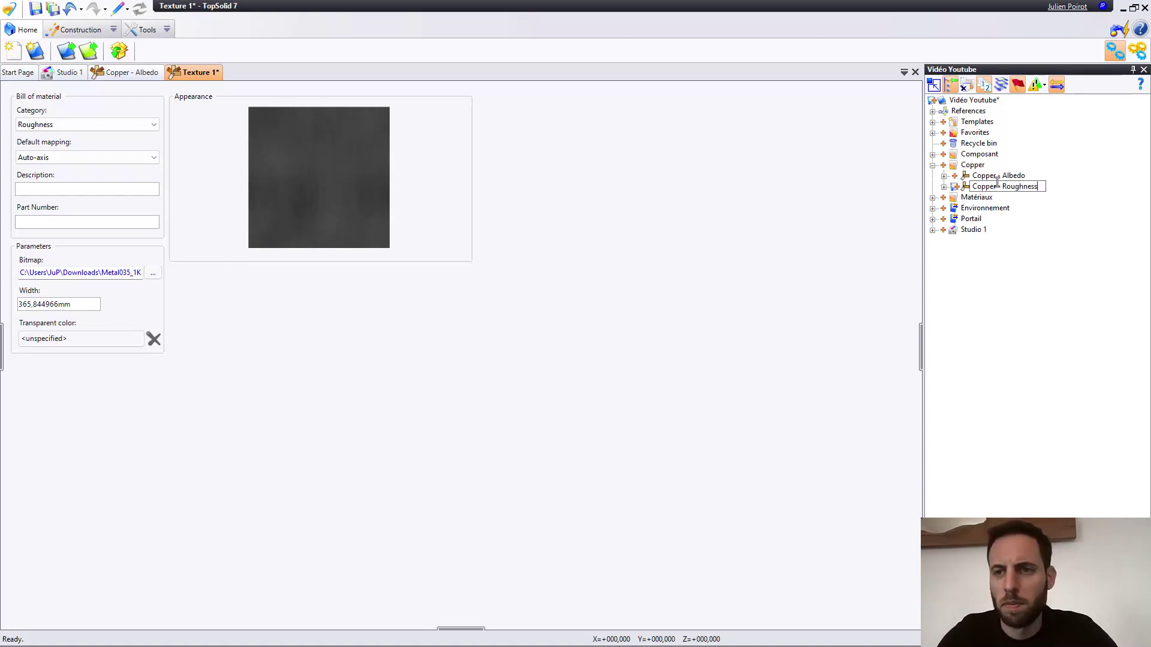
key(Return)
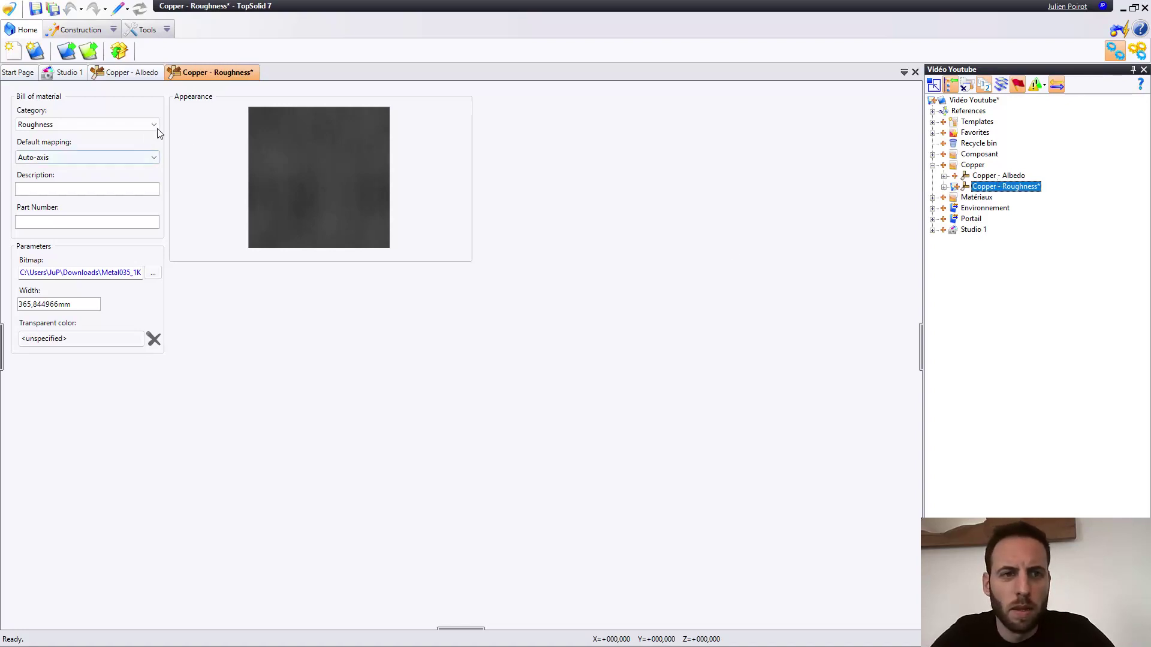
click(66, 304)
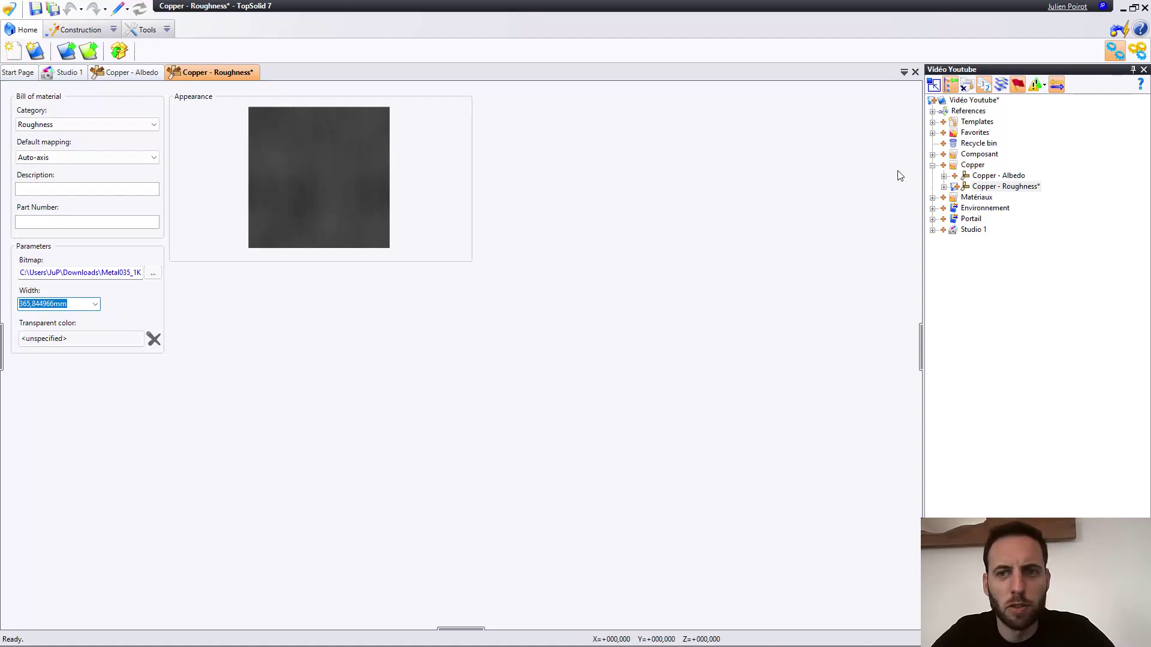
- Add another blank-template Texture document to the Copper folder and set its category to Metalness
right_click(975, 174)
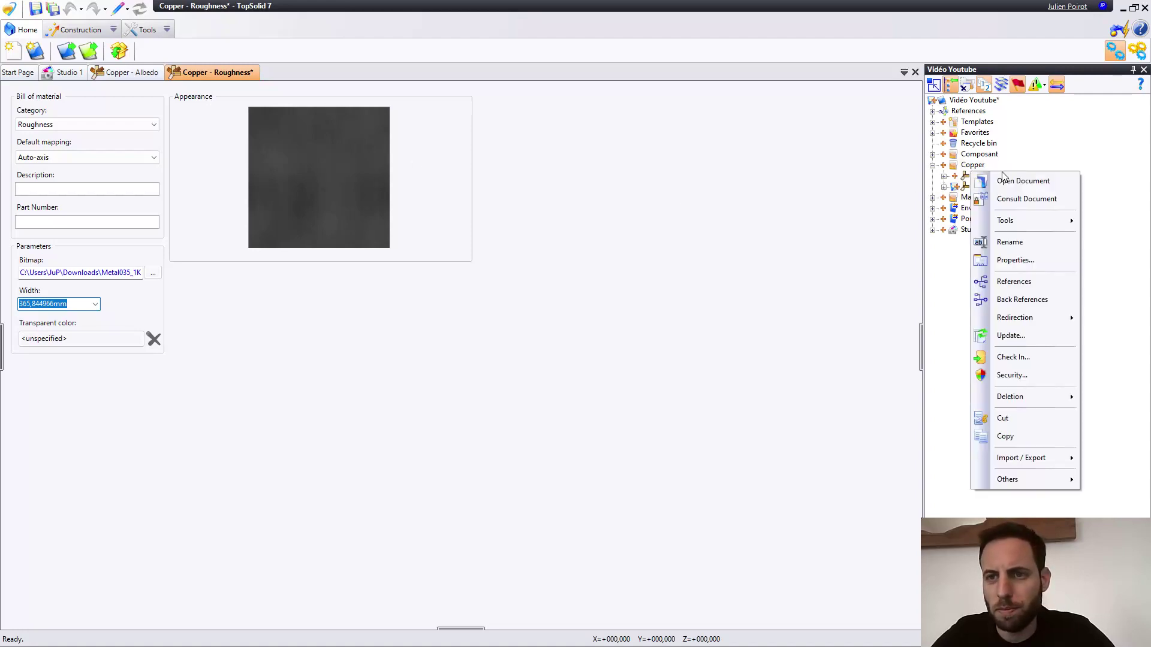
key(Escape)
right_click(972, 165)
click(1024, 257)
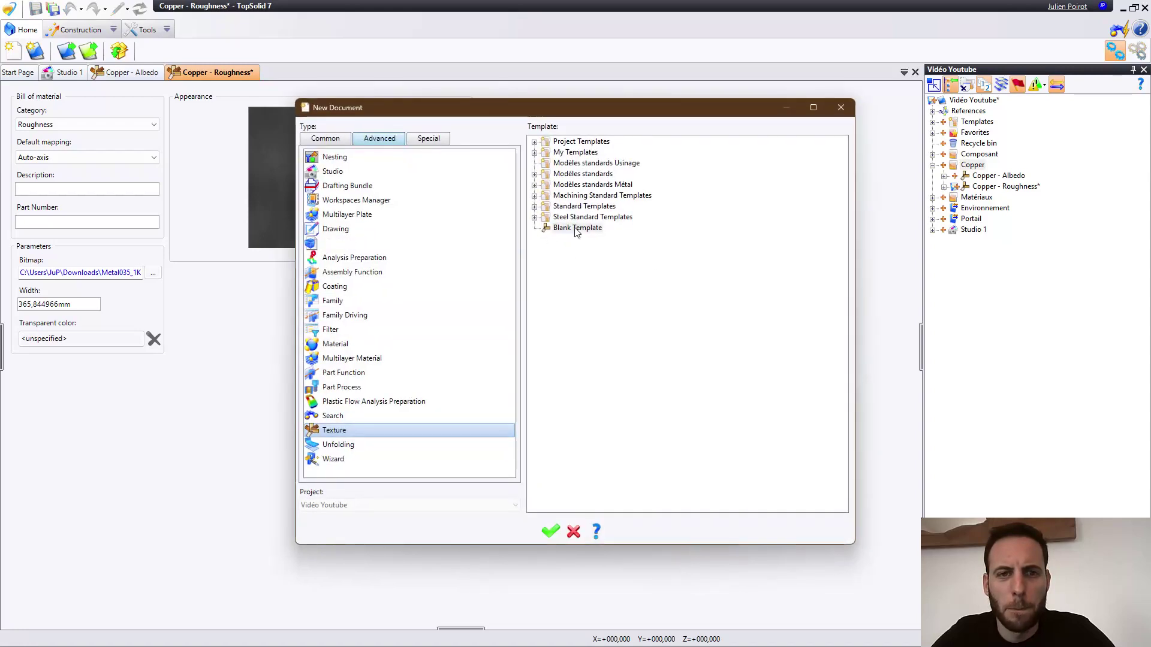
double_click(596, 226)
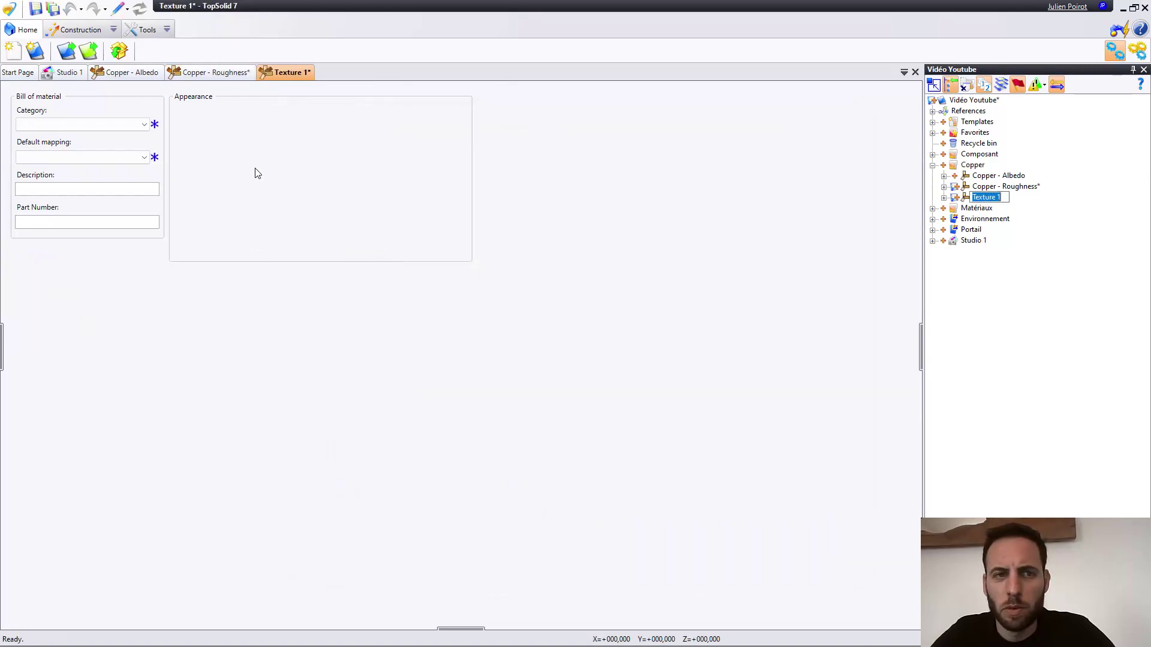
click(117, 125)
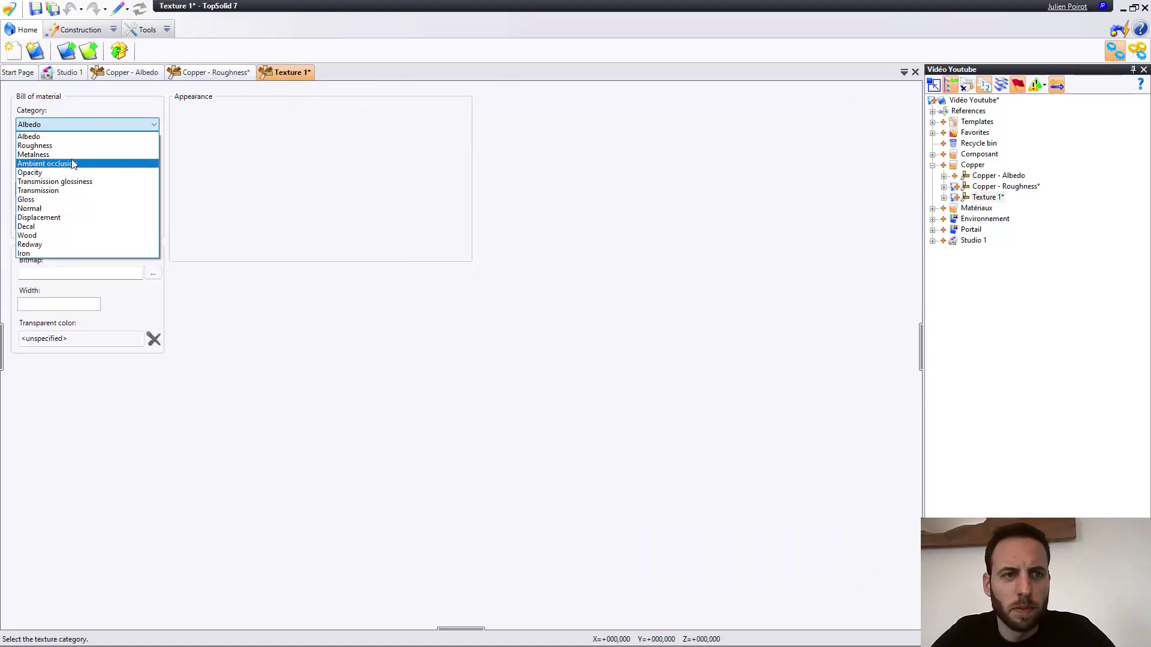
click(66, 153)
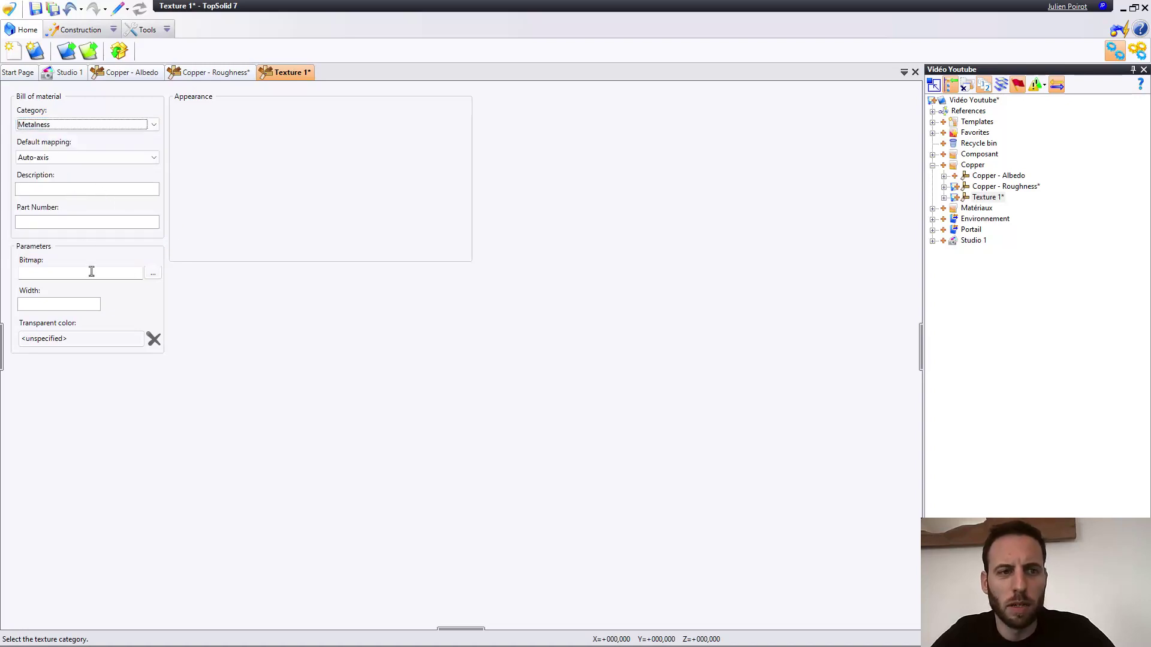
- Load Metal035_1K_Metalness.jpg as the bitmap of the new texture and rename the document "Copper - Metalness"
click(154, 274)
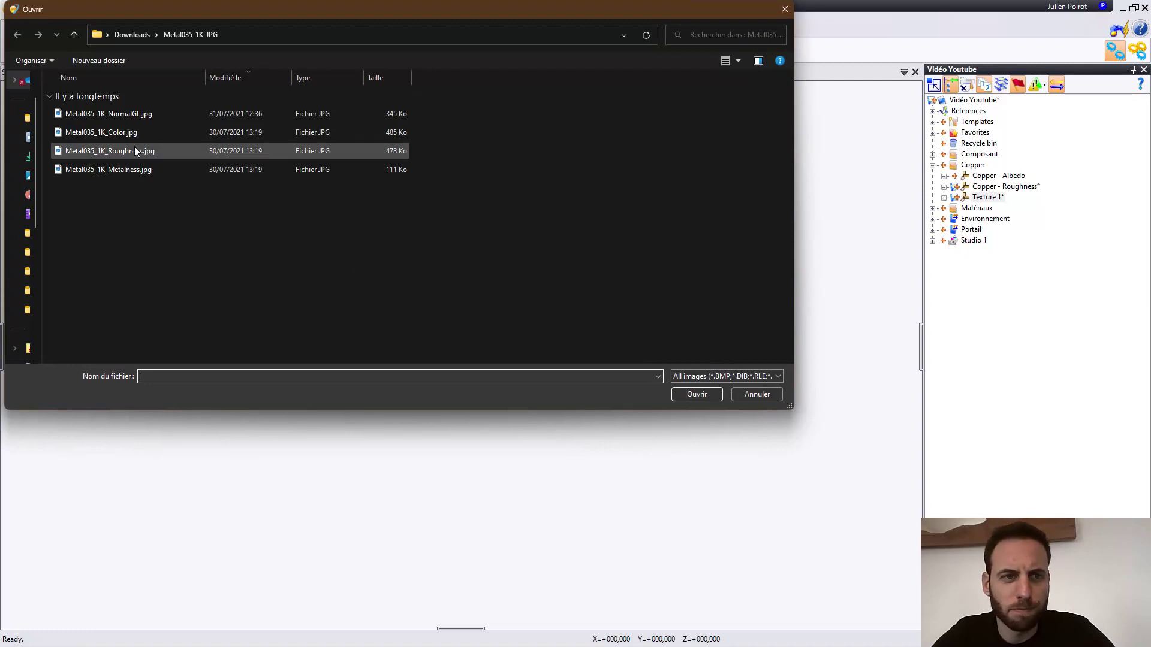
double_click(132, 169)
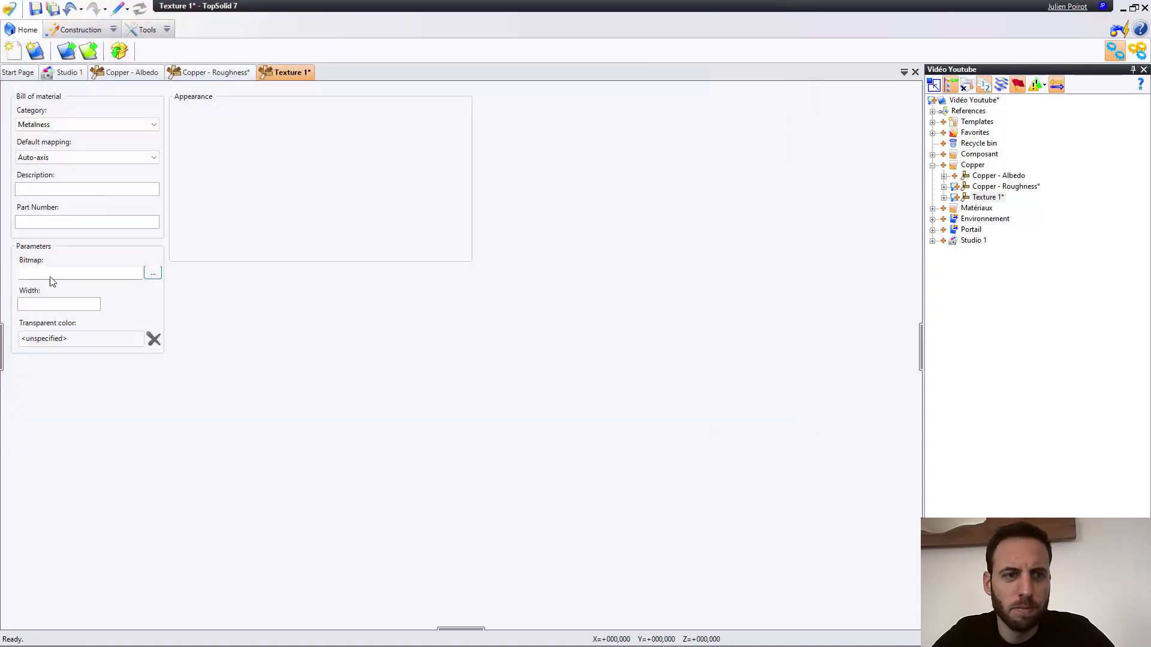
click(986, 197)
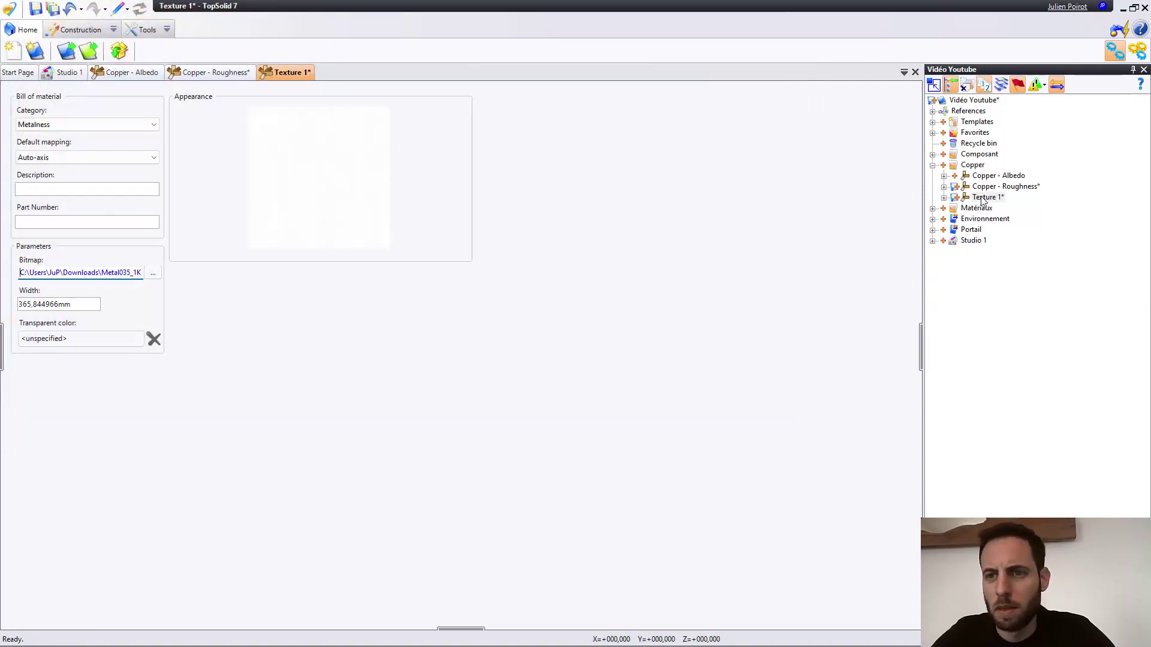
click(986, 198)
text(Coppe)
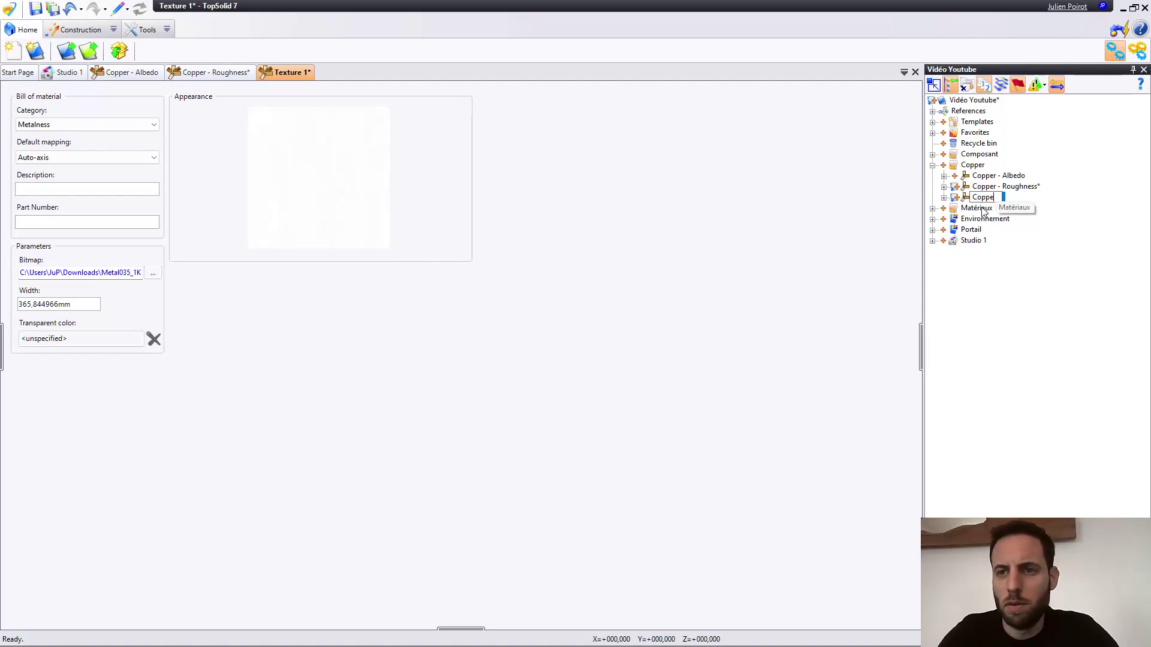
text(r - M)
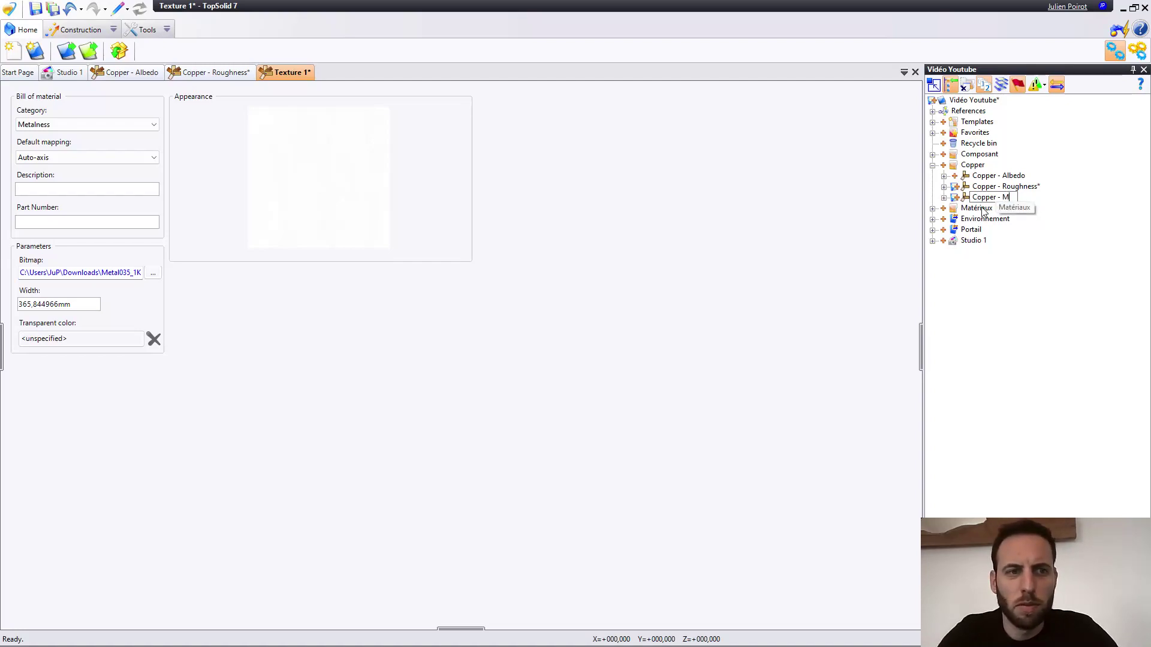
text(etalness)
key(Return)
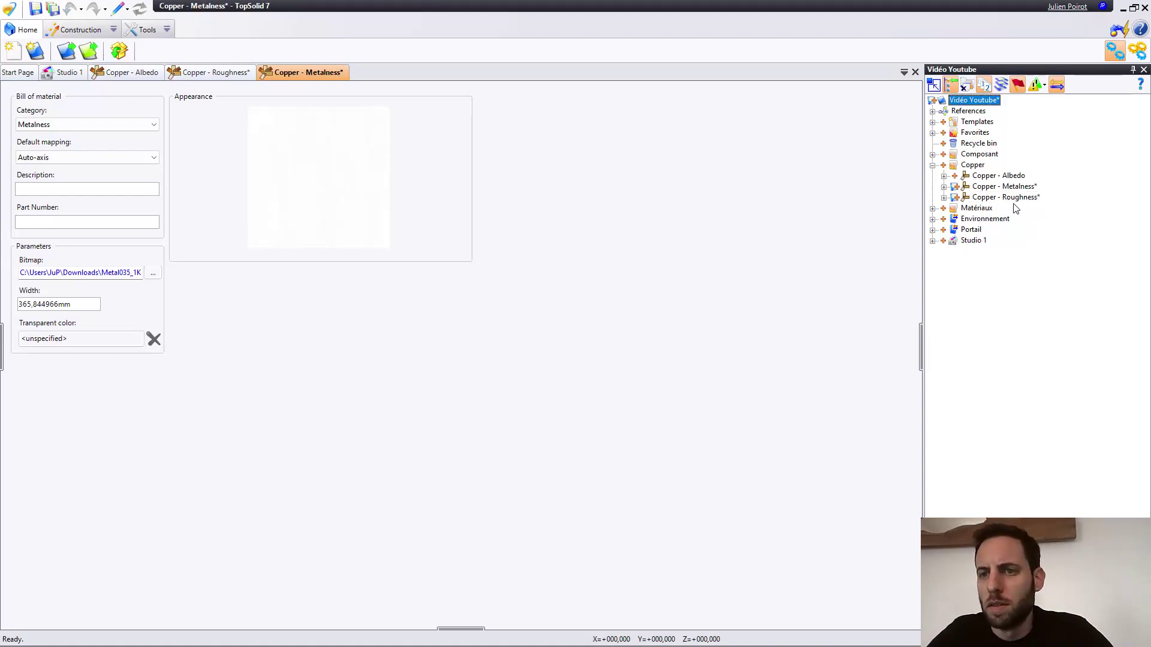
- Create one more blank-template Texture document in the Copper folder and set its category to Normal
right_click(968, 164)
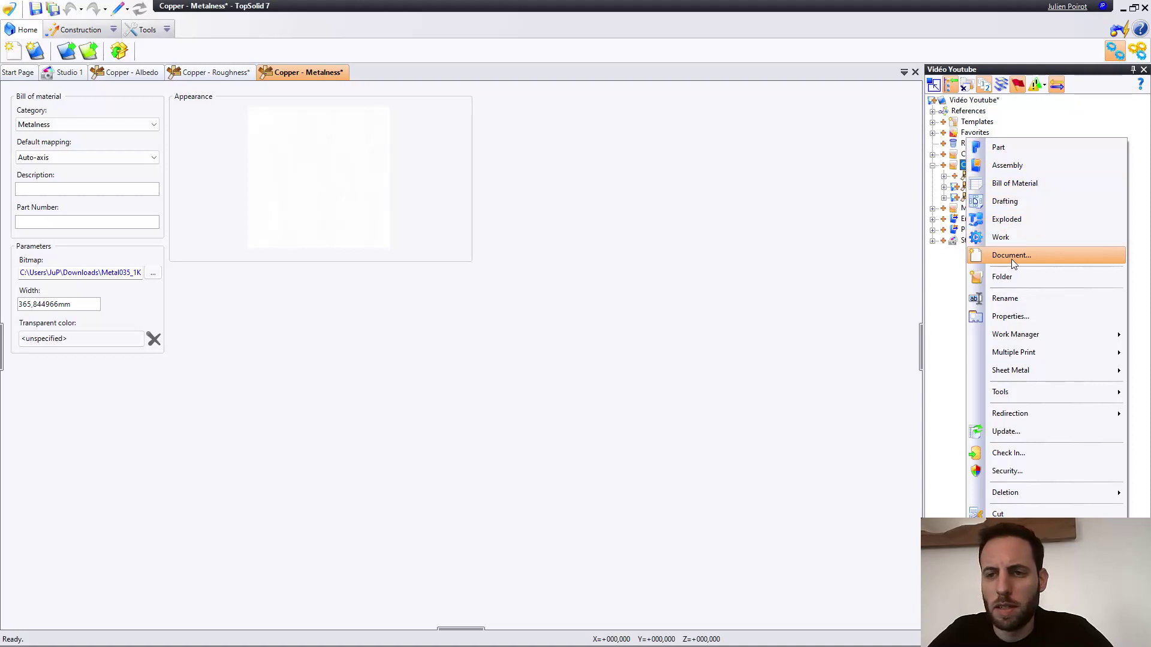
click(1012, 259)
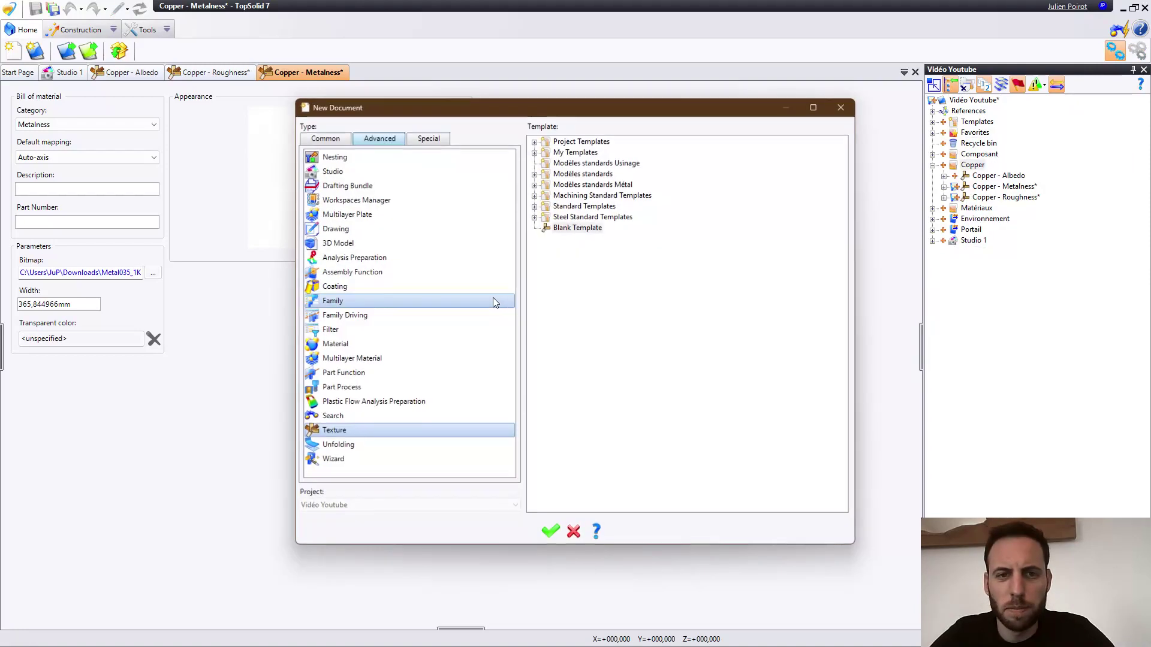
double_click(585, 230)
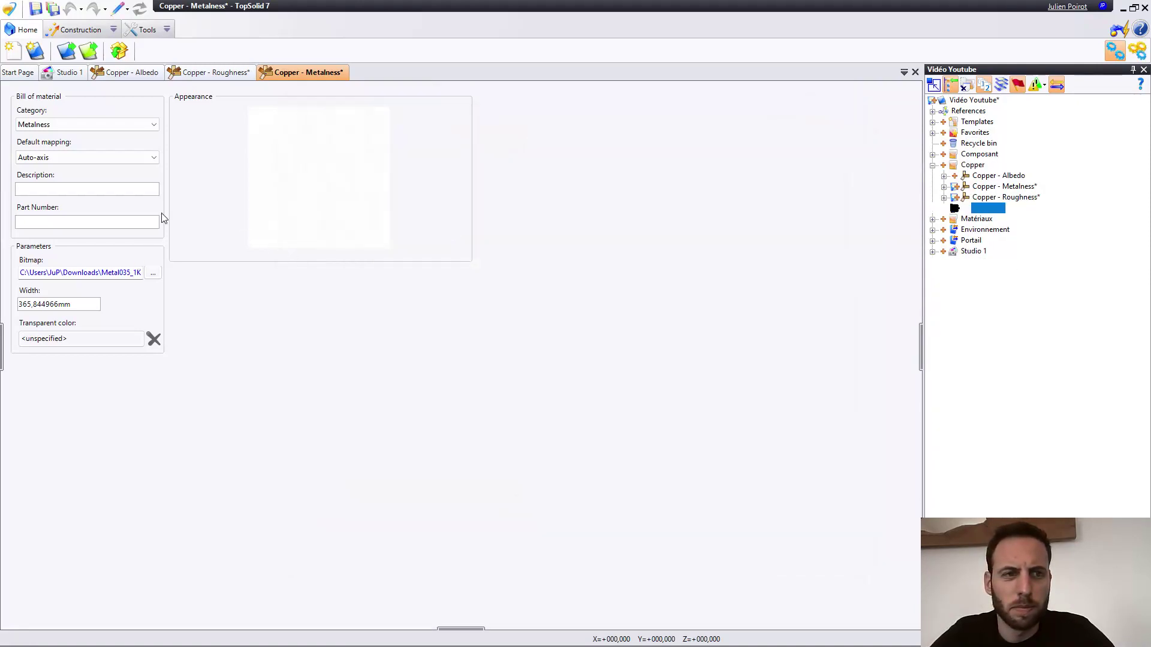
click(154, 124)
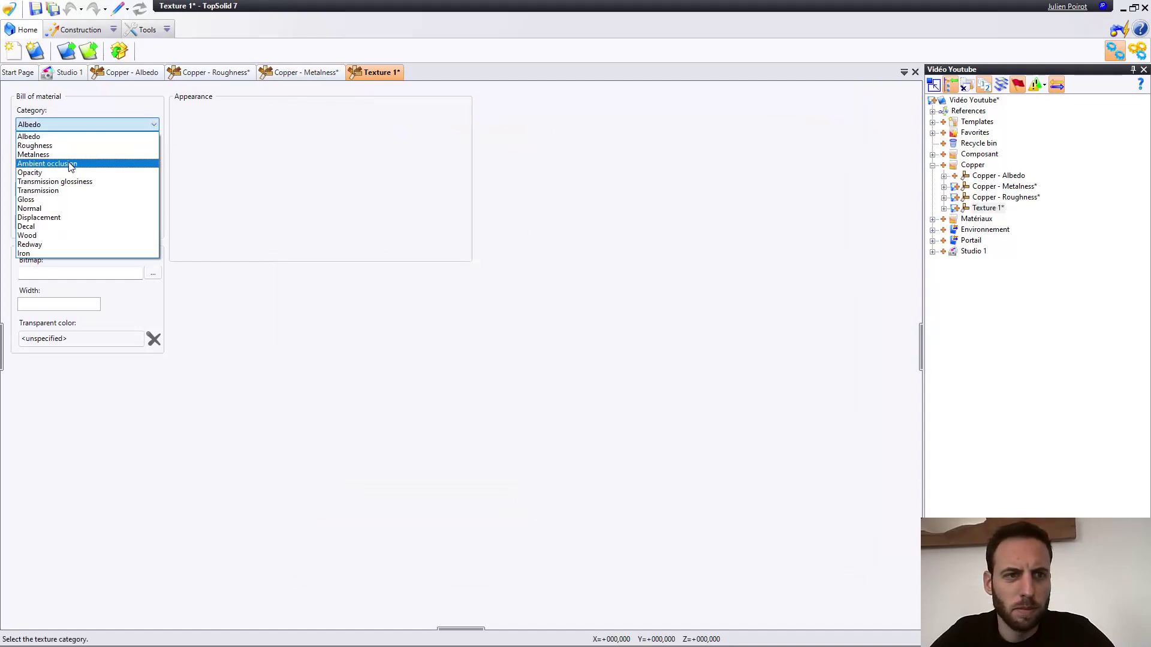
click(57, 210)
- Load Metal035_1K_NormalGL.jpg as the bitmap of the new texture and rename the document "Copper - Normal"
click(145, 273)
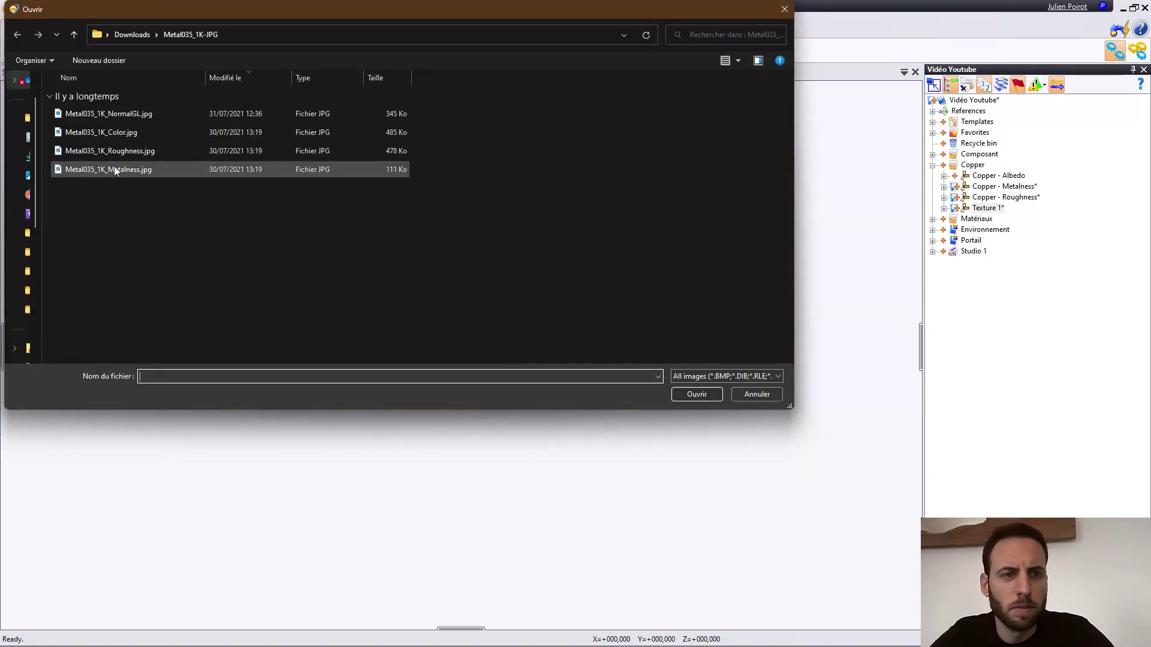
double_click(135, 114)
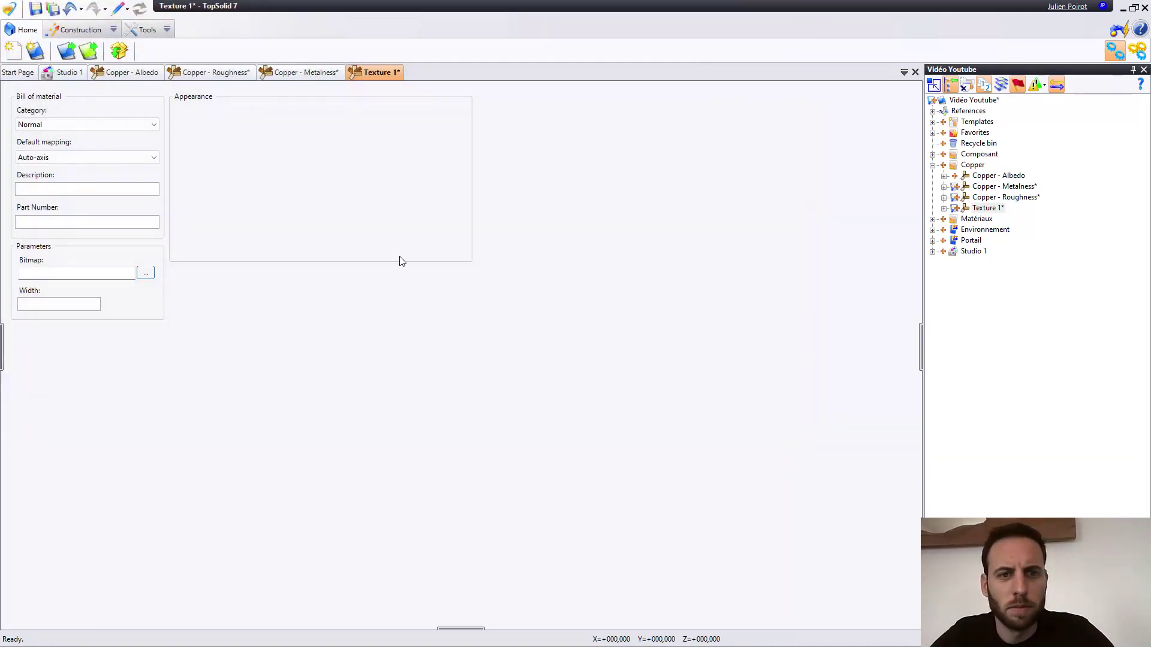
click(996, 207)
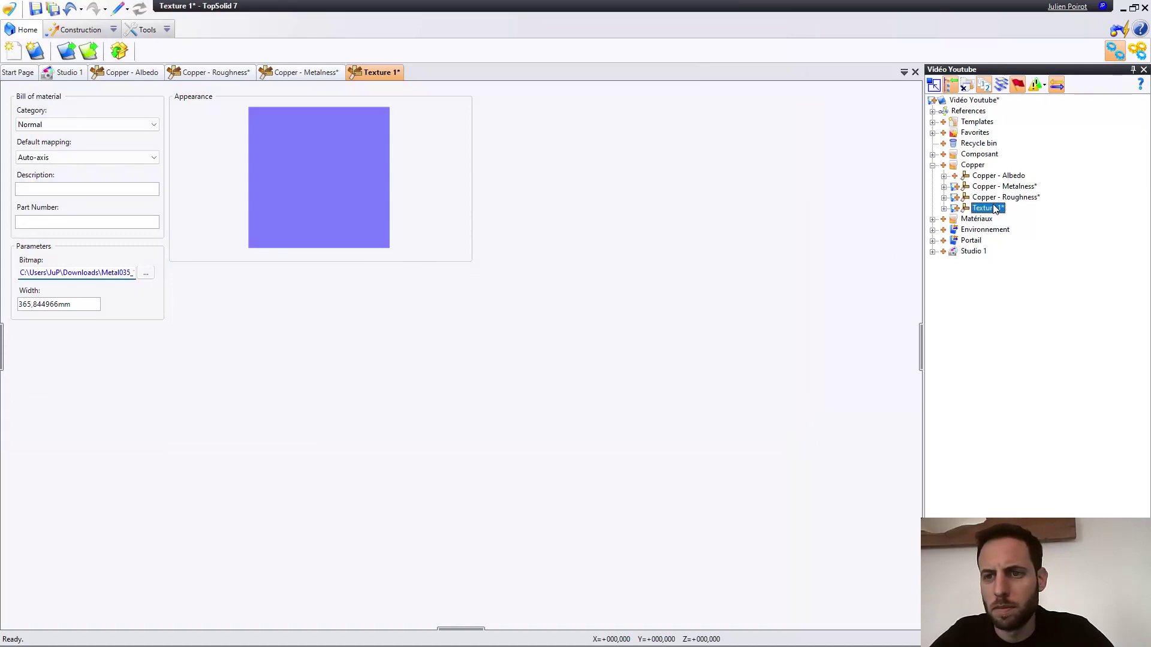
click(995, 206)
text(Copper)
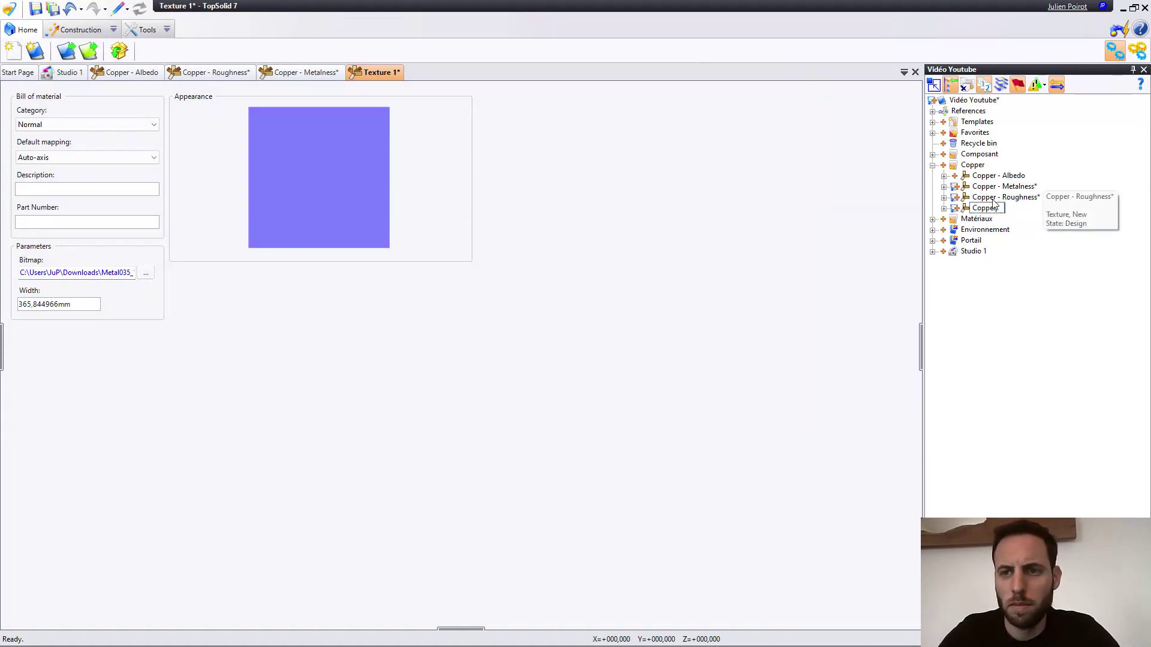
text( - Normal)
key(Return)
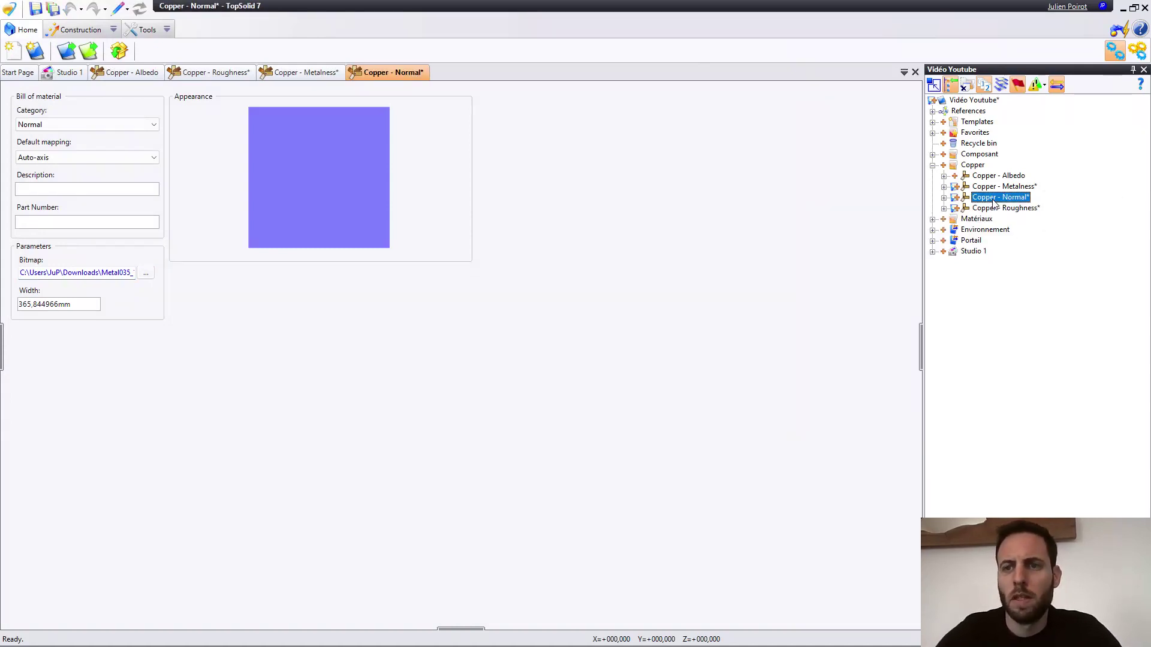
- Save the modified Copper - Metalness, Copper - Normal and Copper - Roughness texture documents together
shift+click(995, 187)
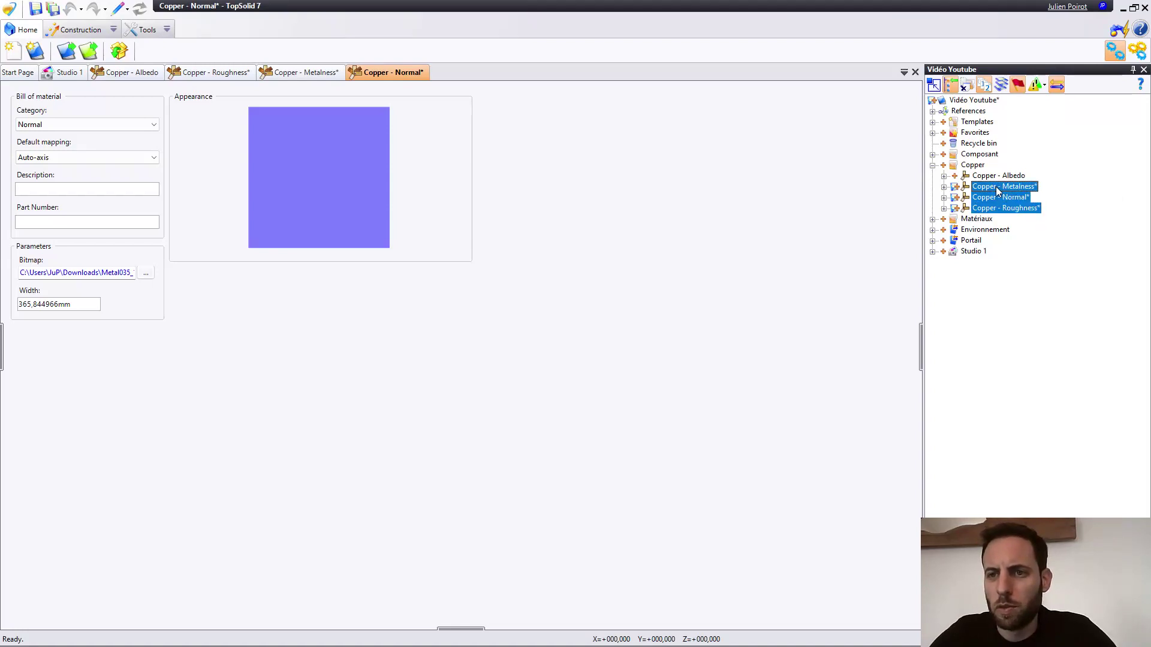
right_click(997, 187)
click(1041, 280)
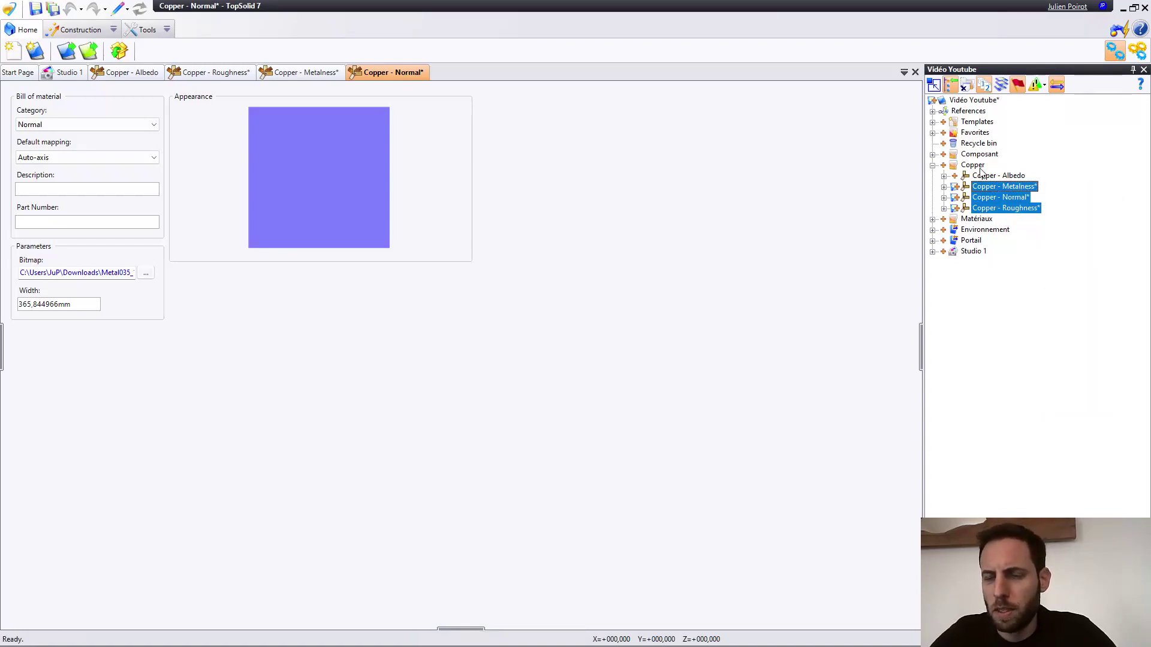
- Create a blank-template Coating document in the Copper folder and name it "Copper"
click(972, 165)
right_click(972, 164)
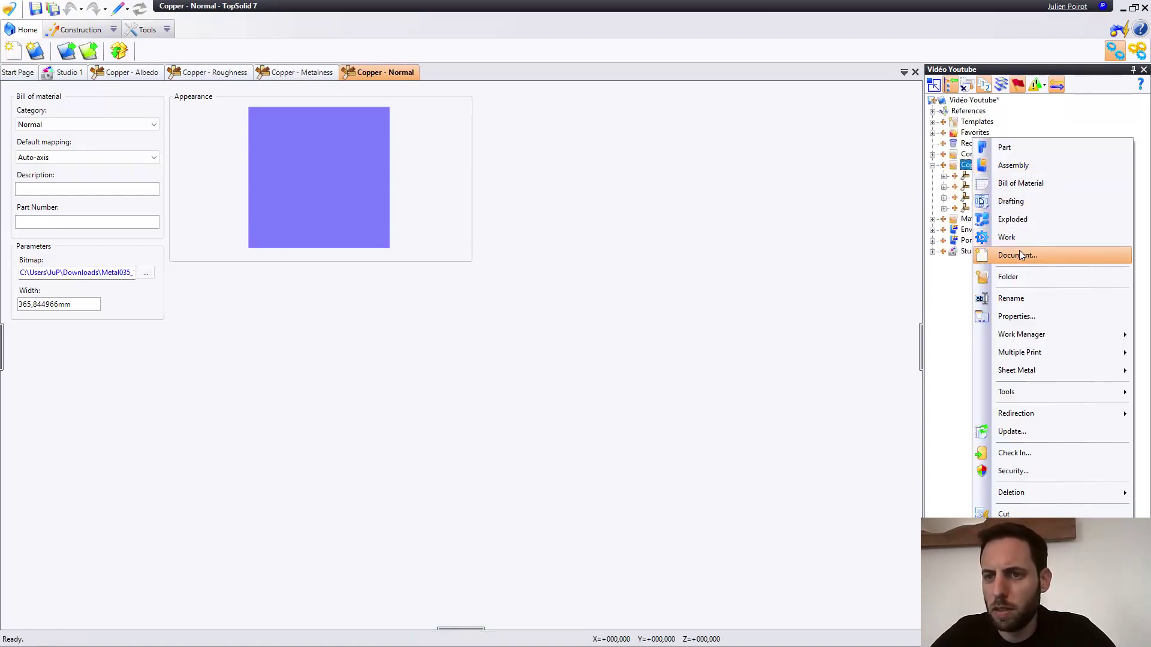
click(930, 287)
key(ctrl+n)
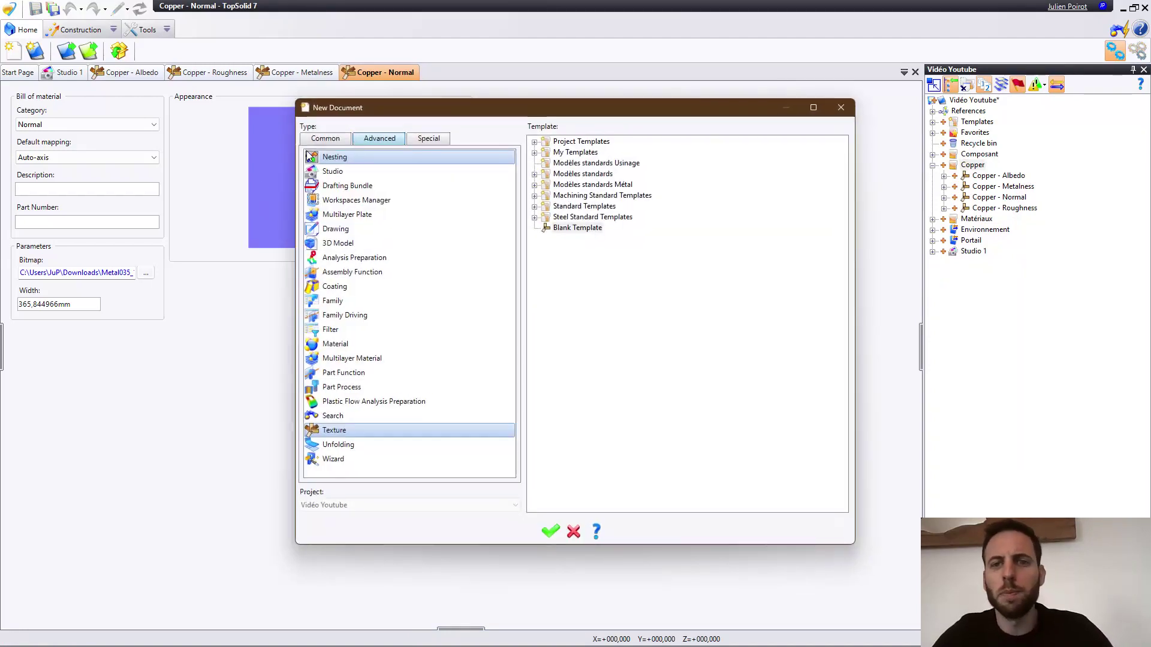
click(358, 288)
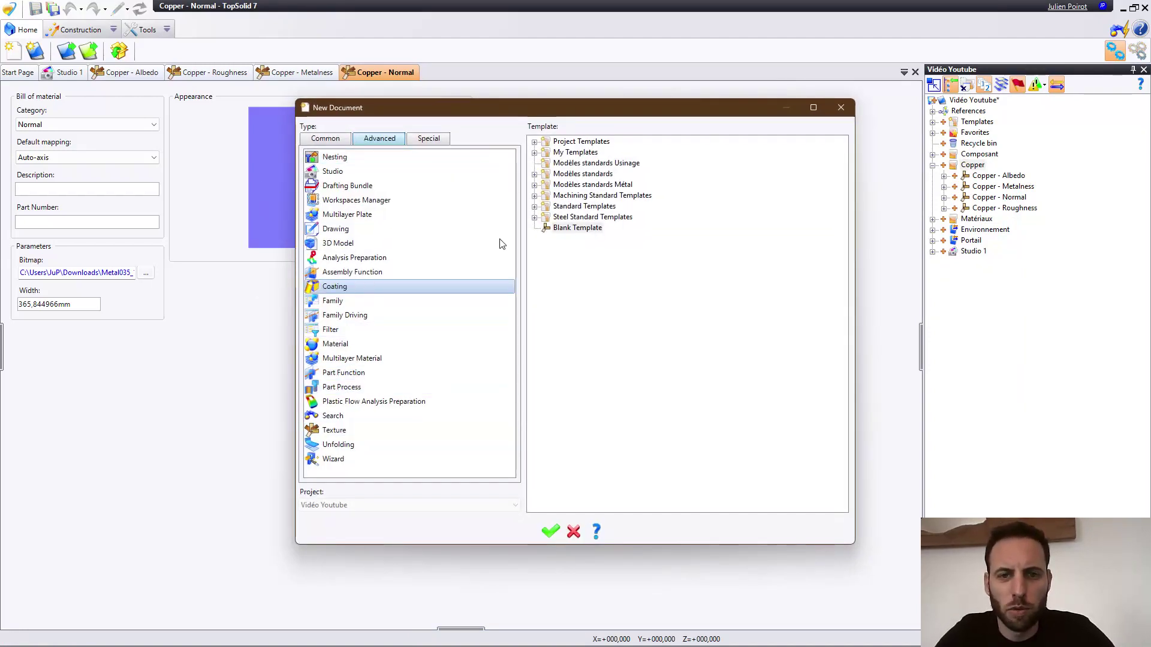
click(564, 230)
double_click(559, 229)
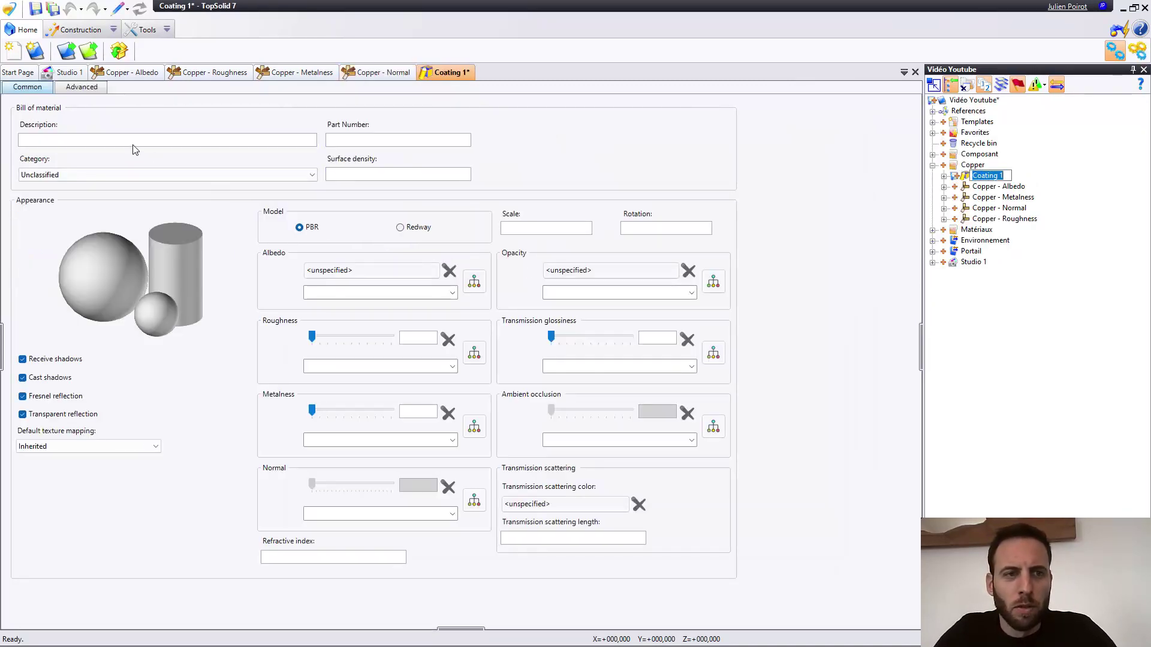
text(Copper)
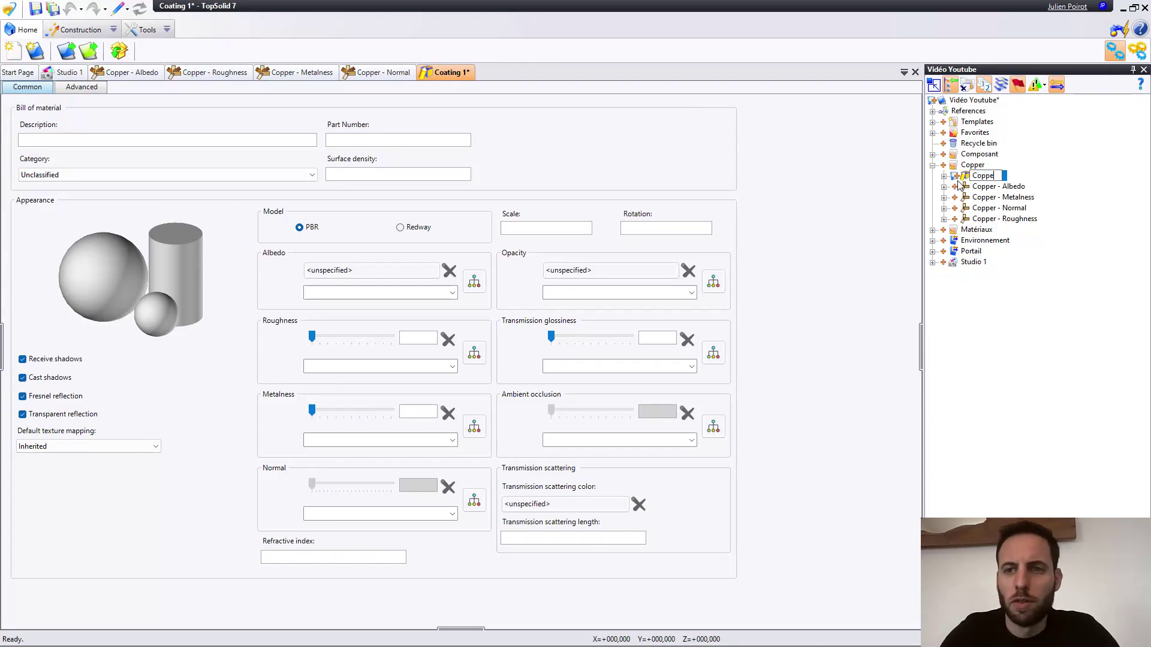
key(Return)
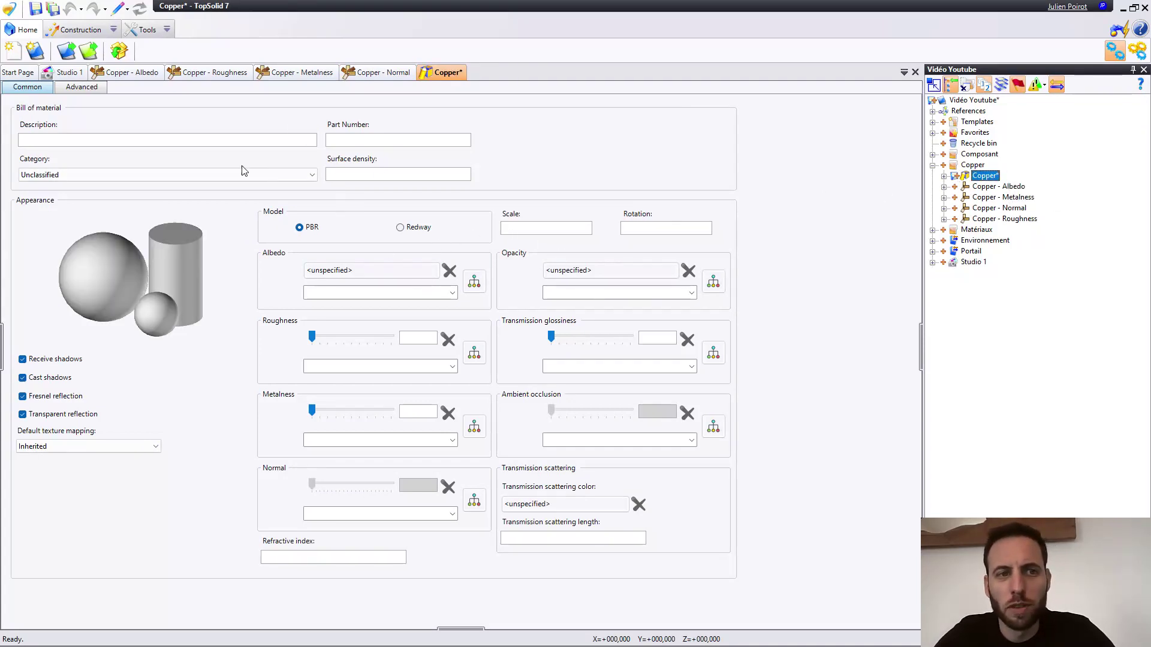
- Assign the Copper - Albedo texture to the coating's Albedo and Copper - Roughness to its Roughness
click(87, 90)
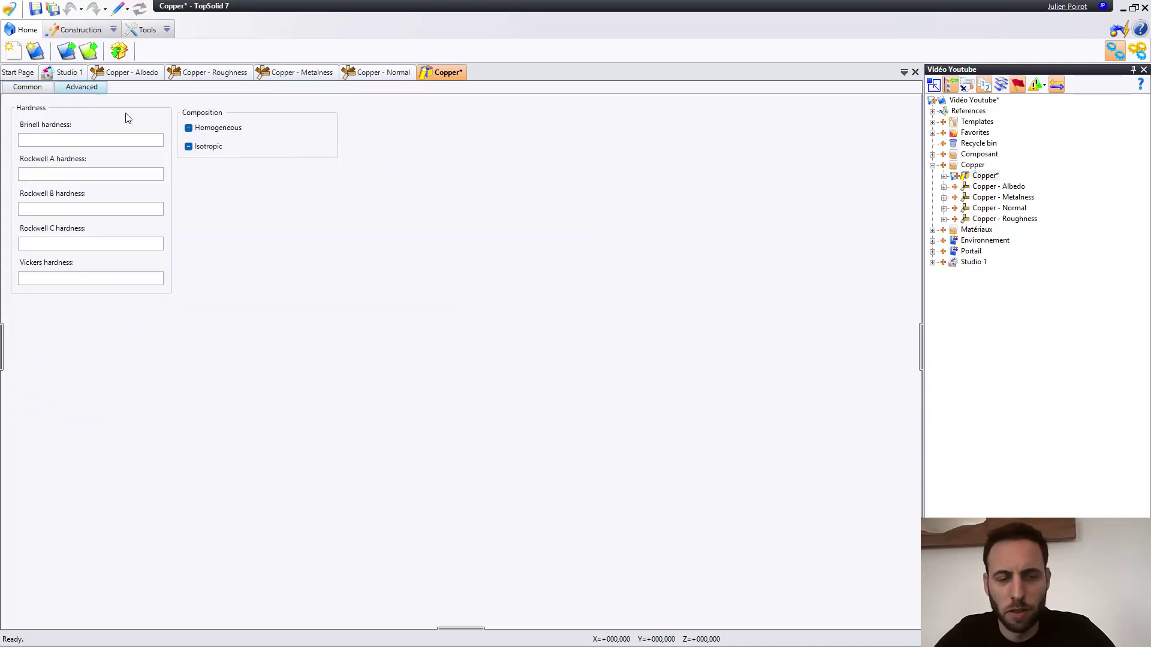
click(18, 87)
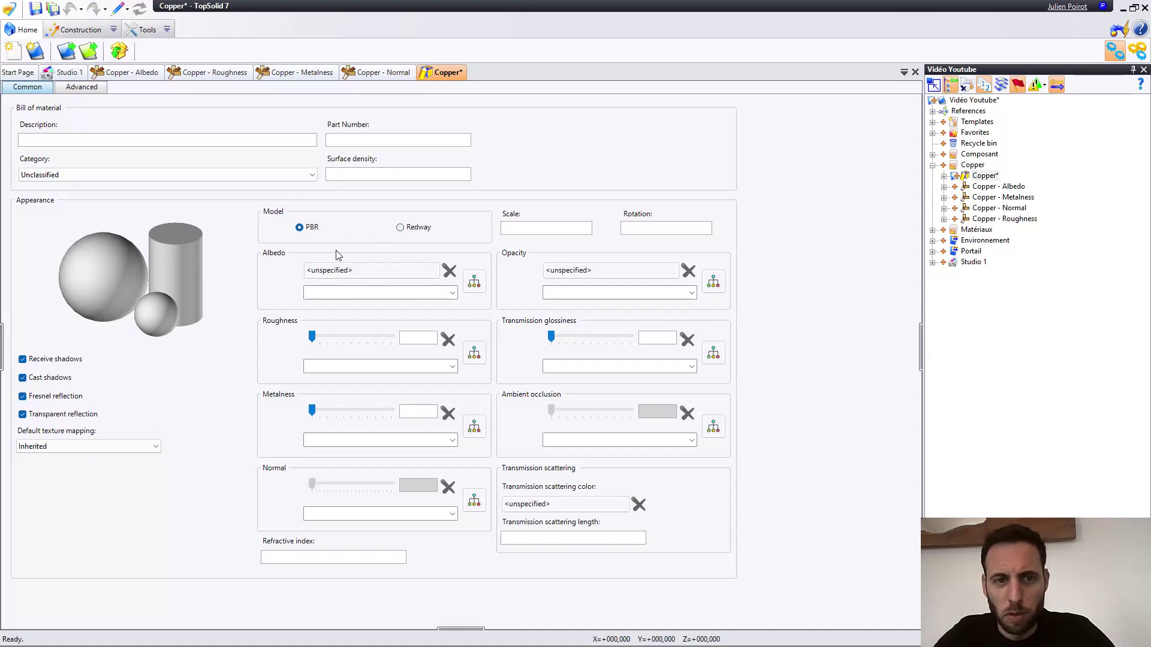
click(453, 297)
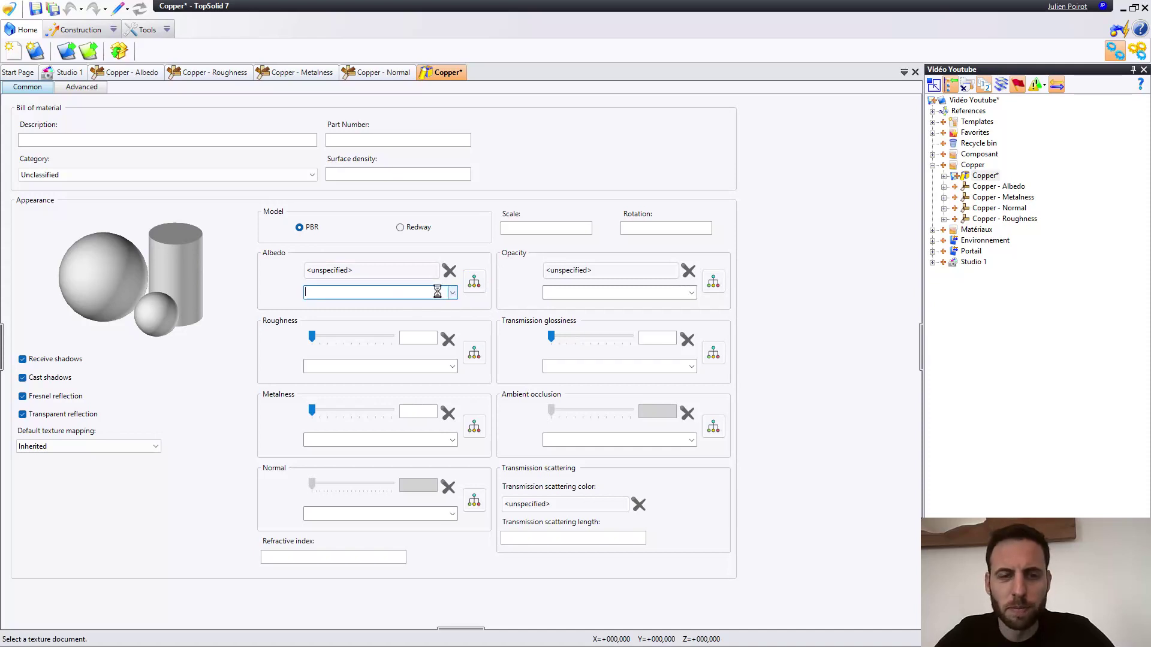
click(454, 292)
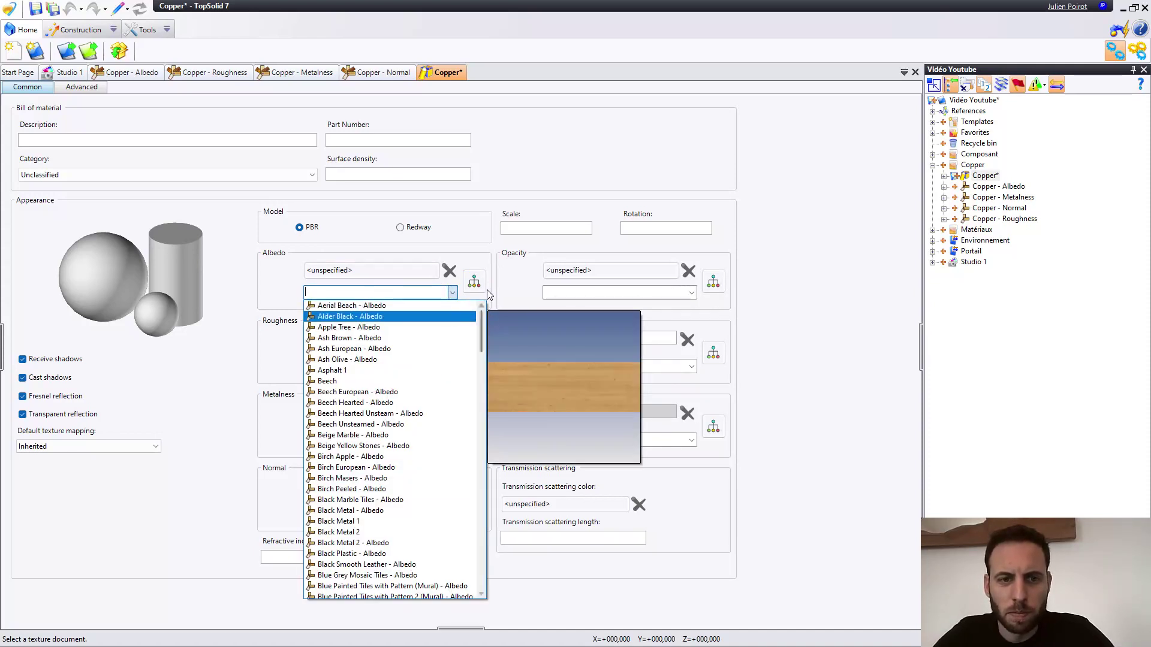
text(copp)
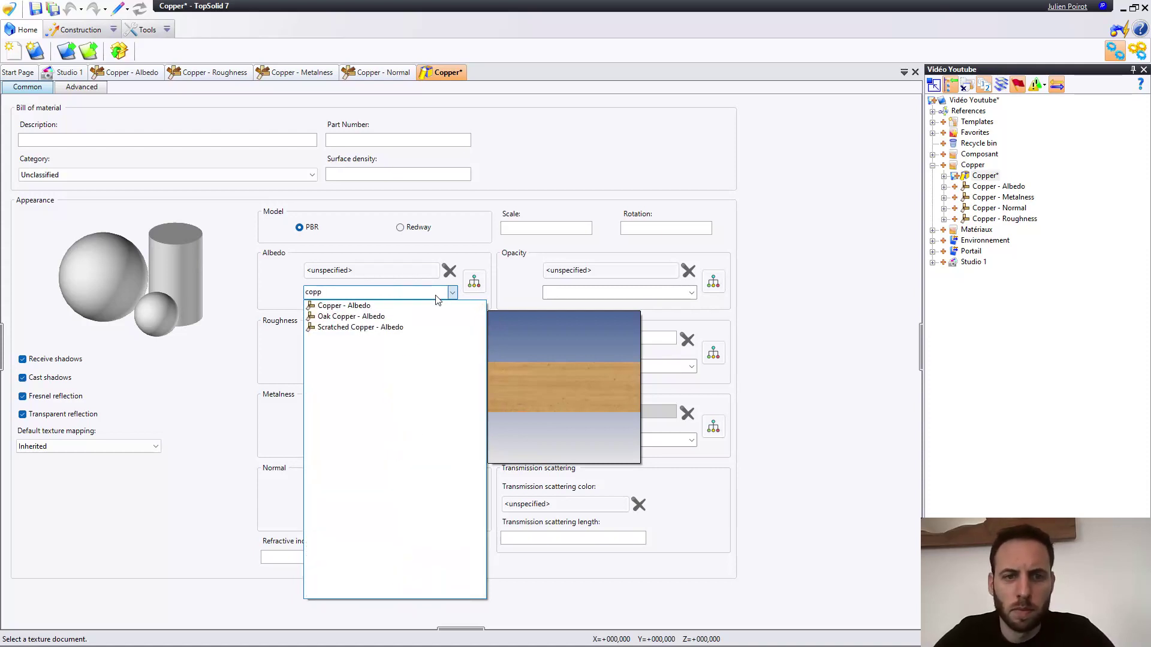
click(371, 306)
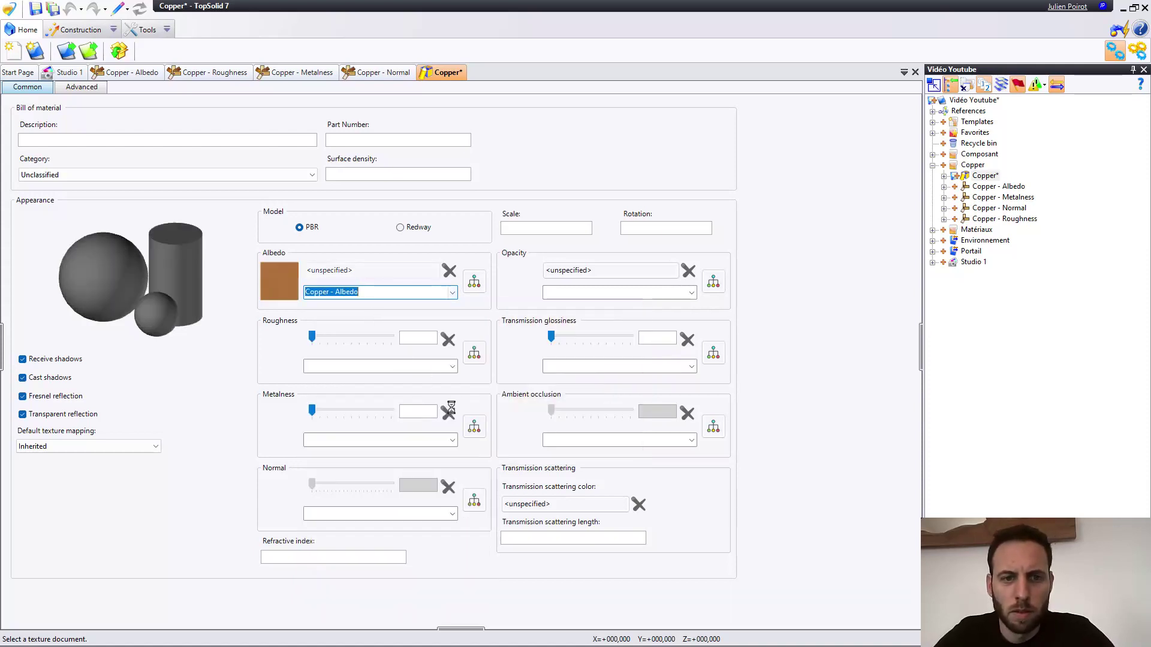
click(380, 367)
text(coppe)
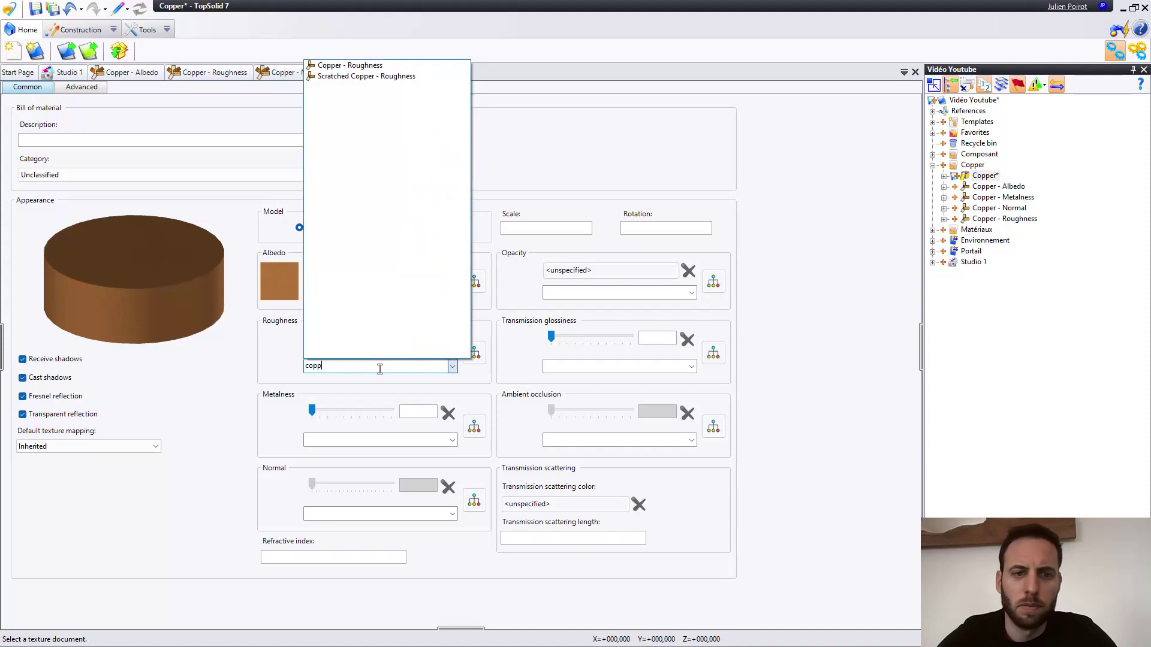
click(354, 66)
- Assign the Copper - Metalness texture to the coating's Metalness and Copper - Normal to its Normal
click(360, 440)
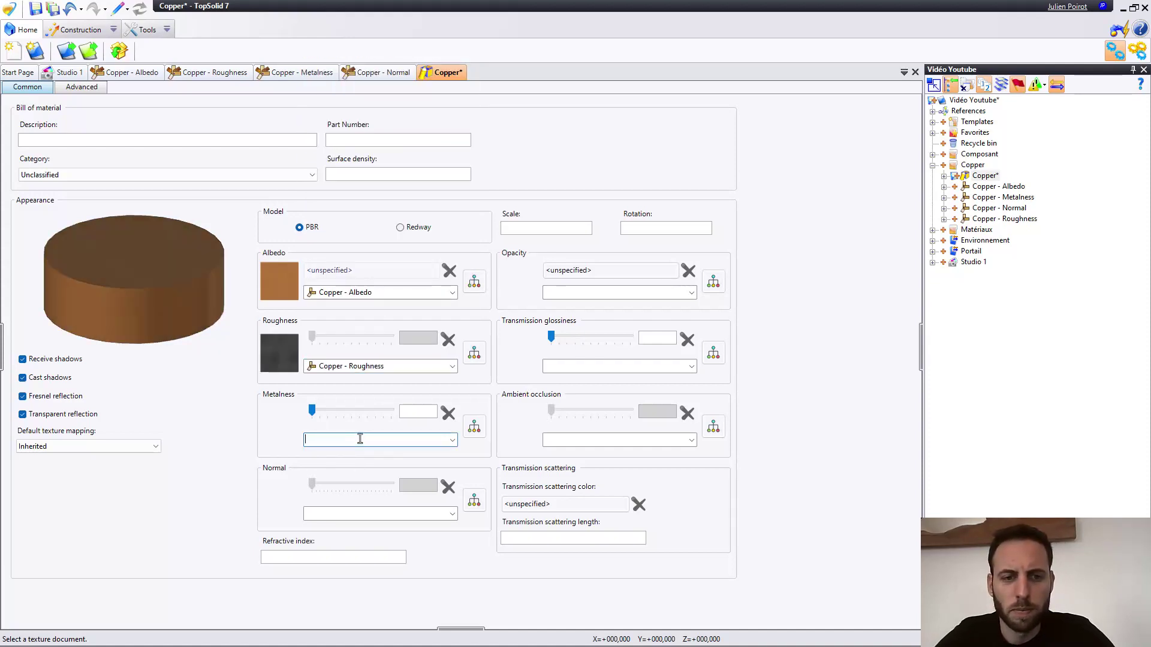
text(copper)
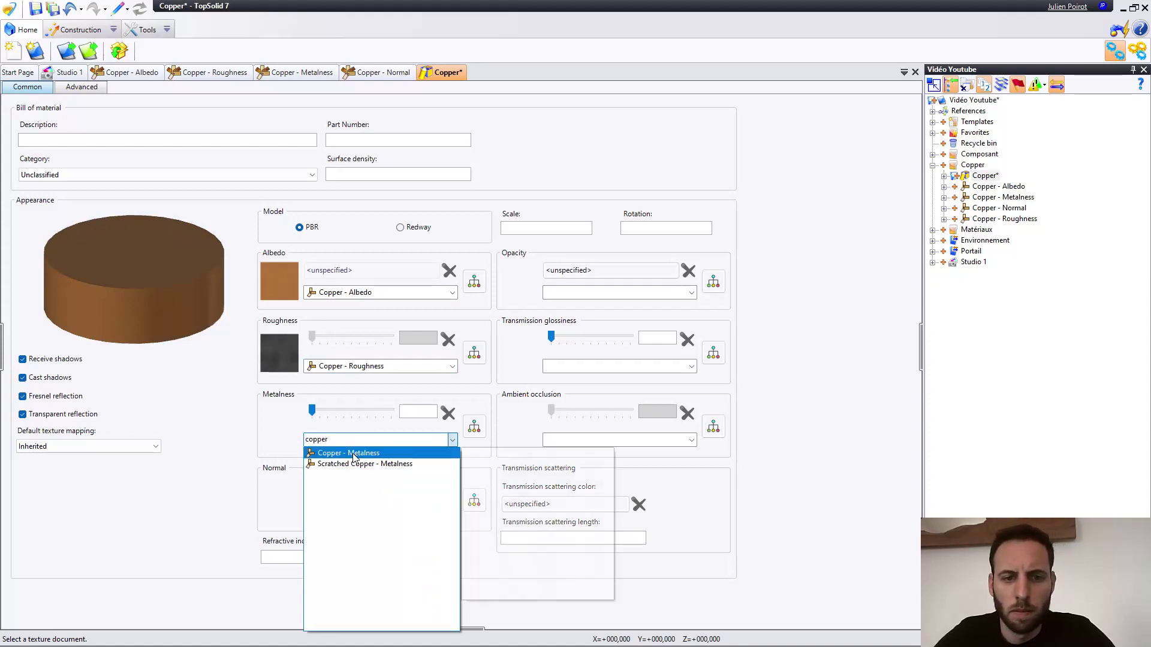
click(356, 454)
click(322, 514)
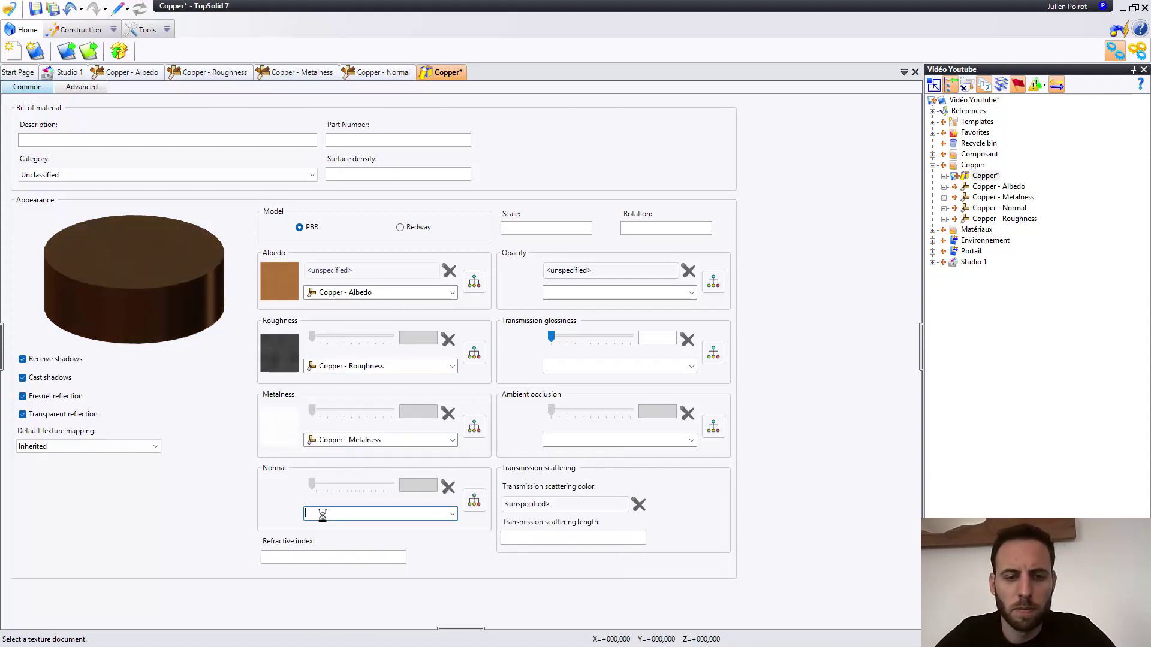
text(copper)
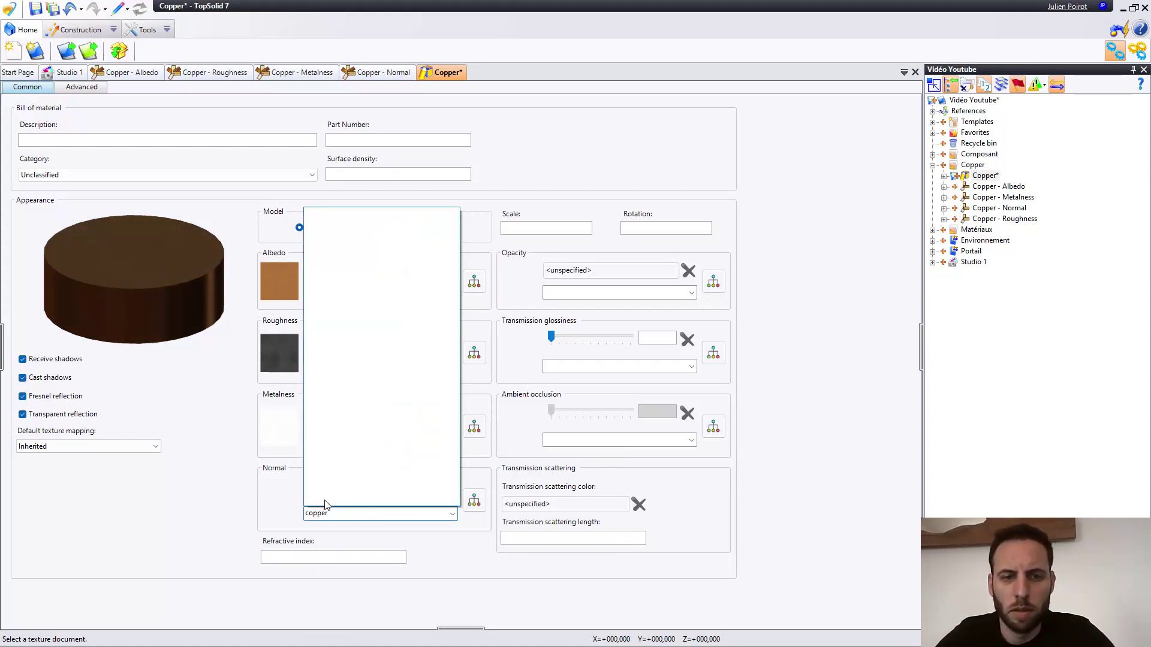
click(350, 216)
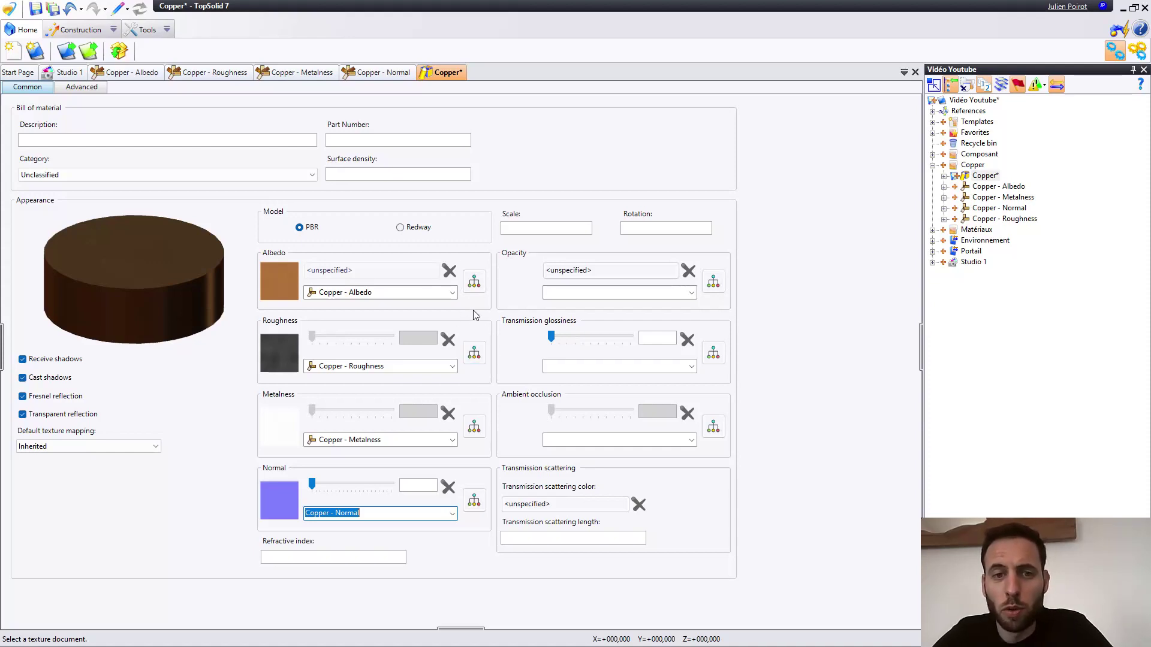
- Inspect the Albedo's texture definition graph without changing it, and save the Copper coating
click(478, 286)
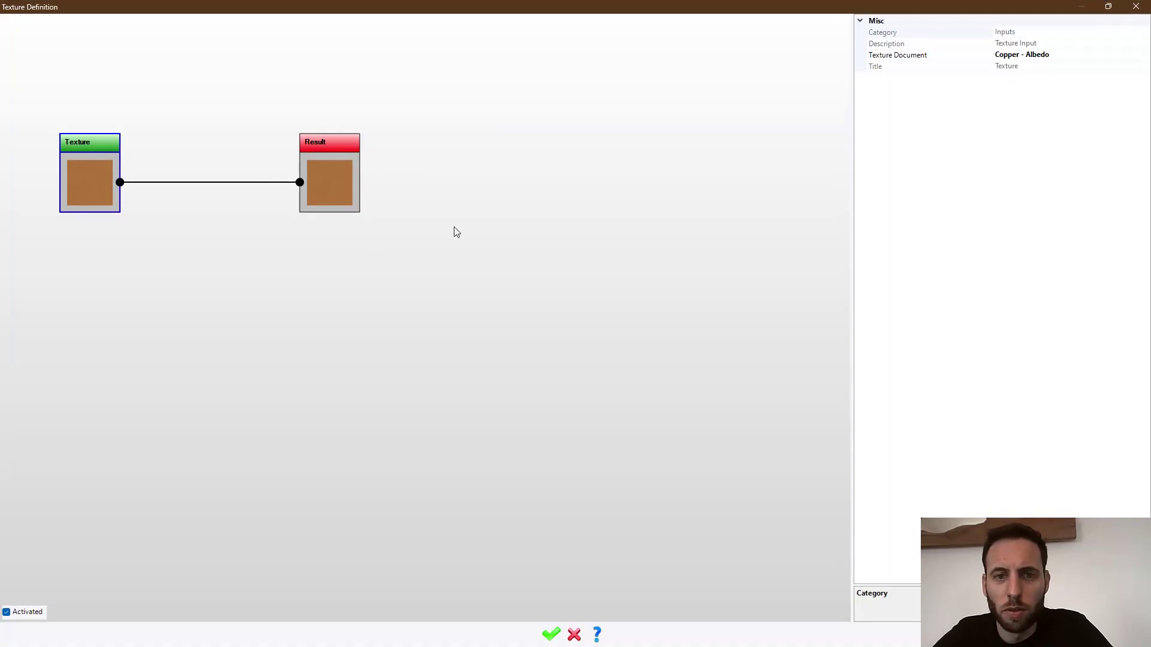
click(574, 634)
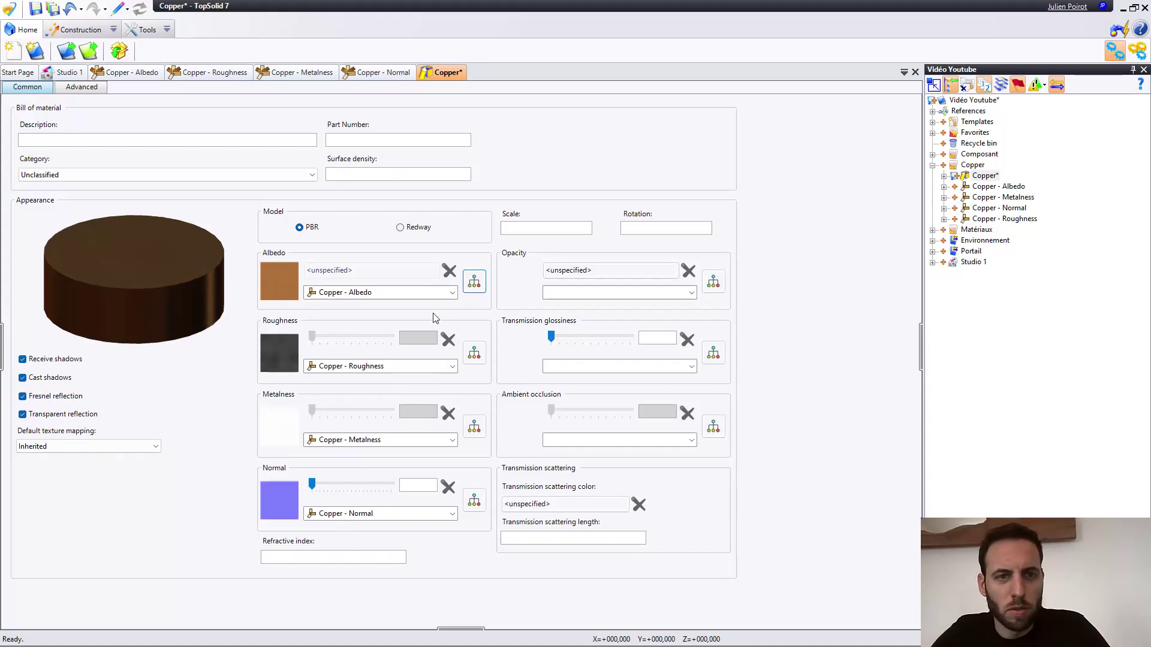
key(ctrl+s)
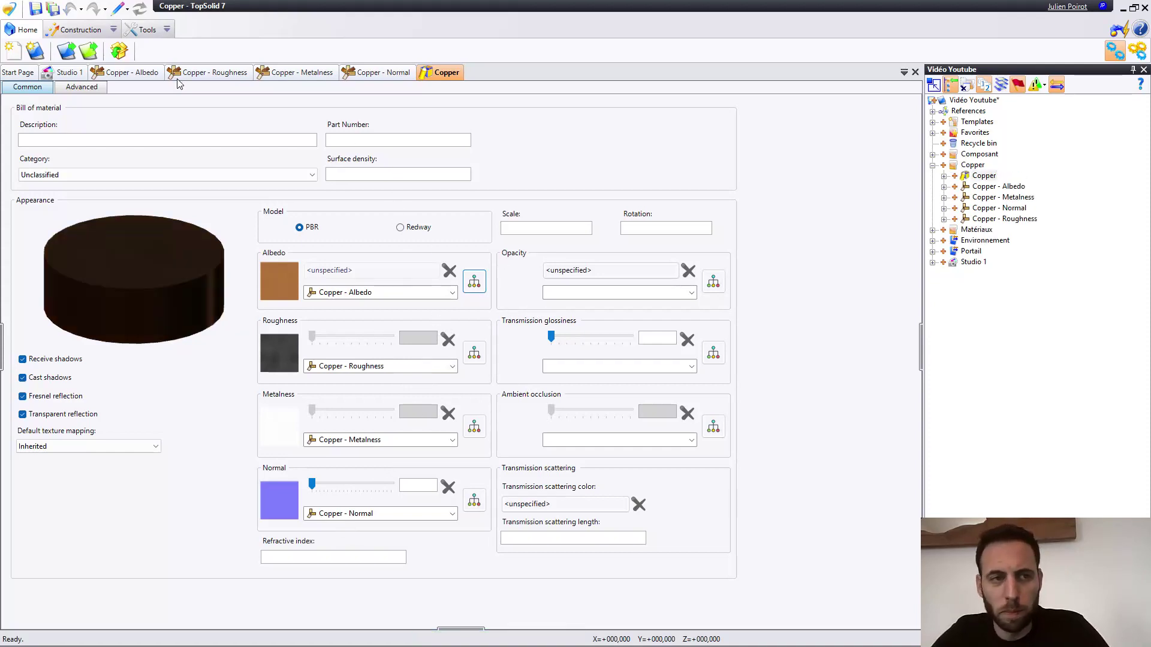
- Apply the Copper coating to the whole gate in the Studio 1 document
click(81, 73)
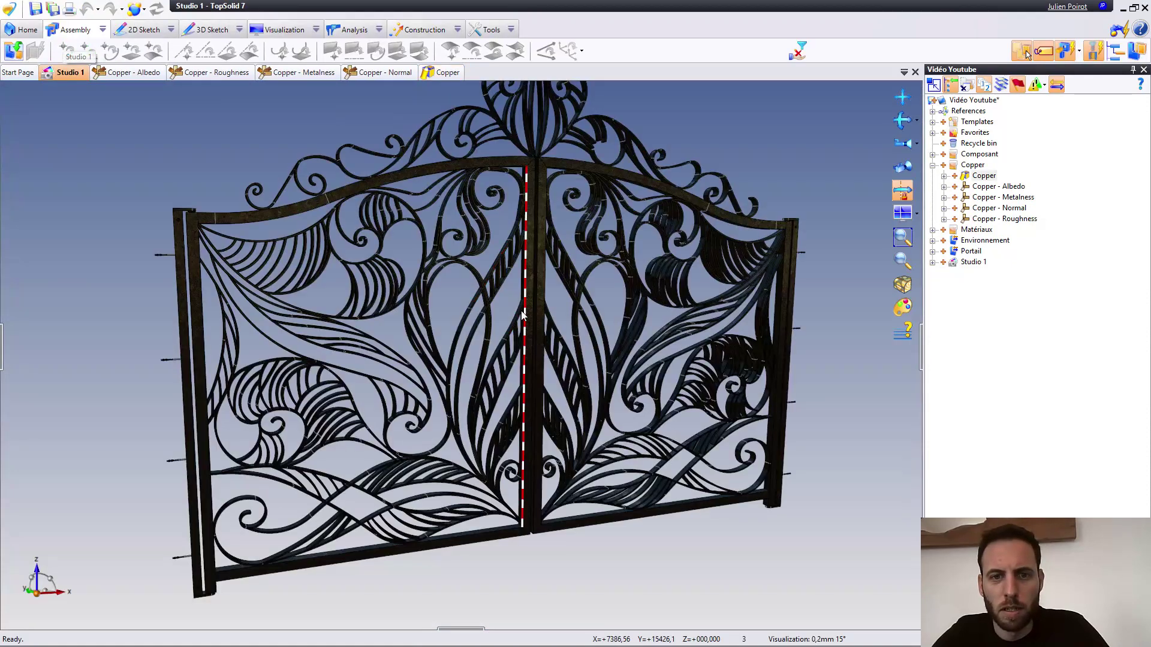
drag(240, 138, 735, 535)
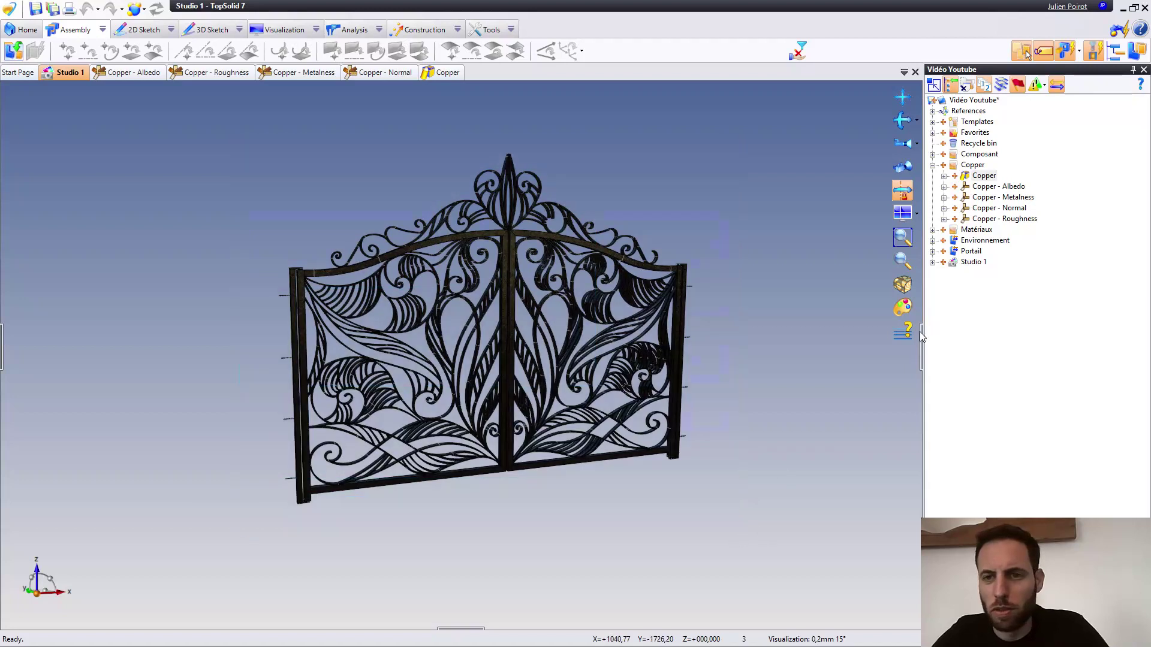
click(984, 177)
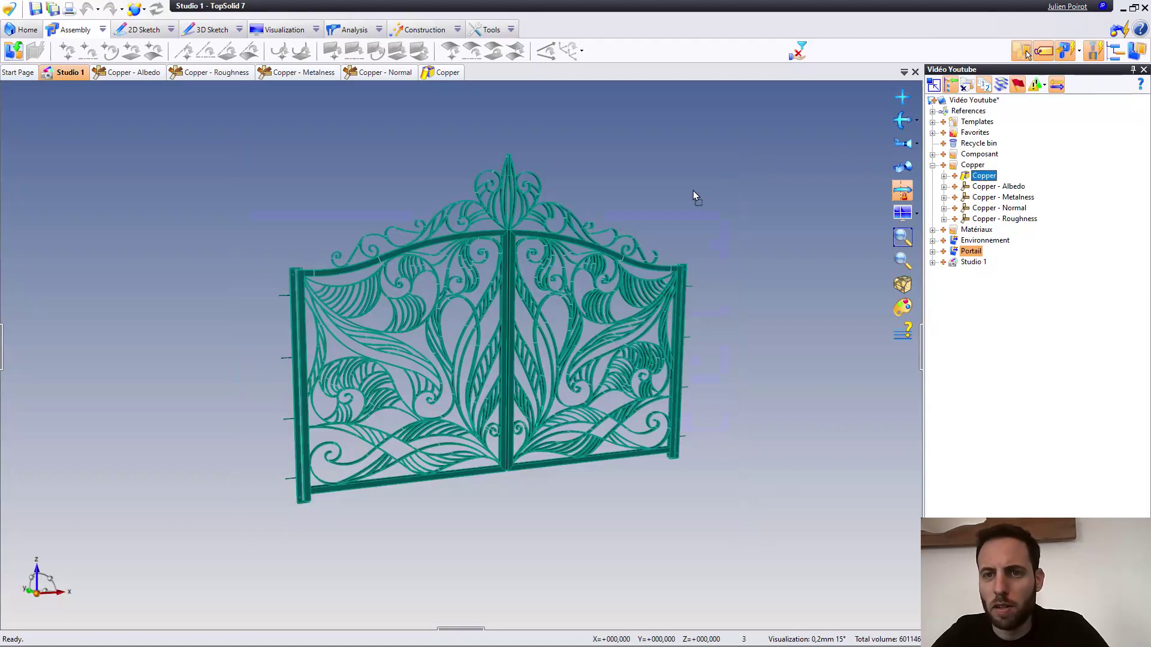
drag(694, 193, 684, 188)
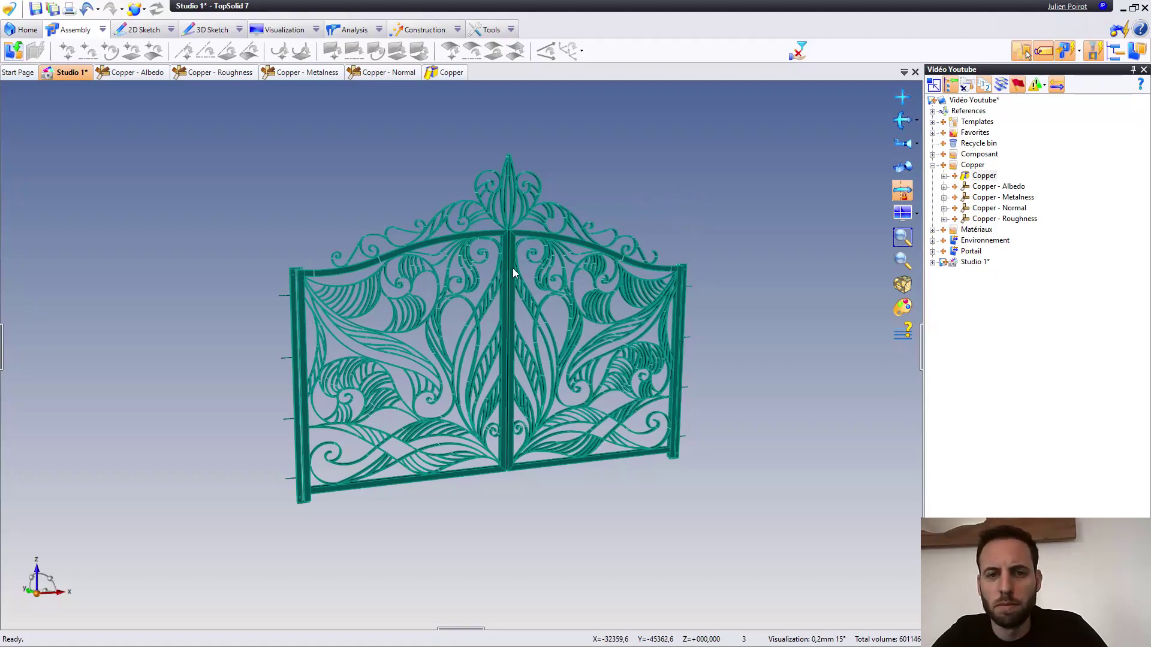
- Examine the copper finish on the gate's bars and scrollwork up close and from several angles
middle_drag(509, 266, 513, 241)
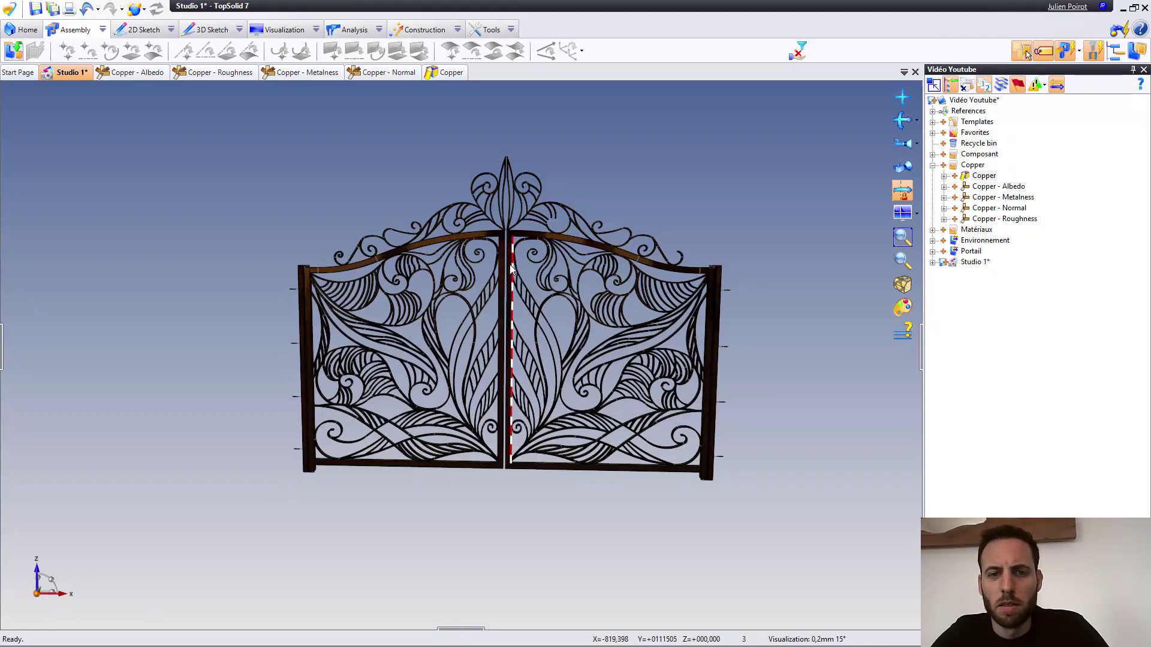
scroll(513, 241, up, 1)
scroll(513, 241, up, 10)
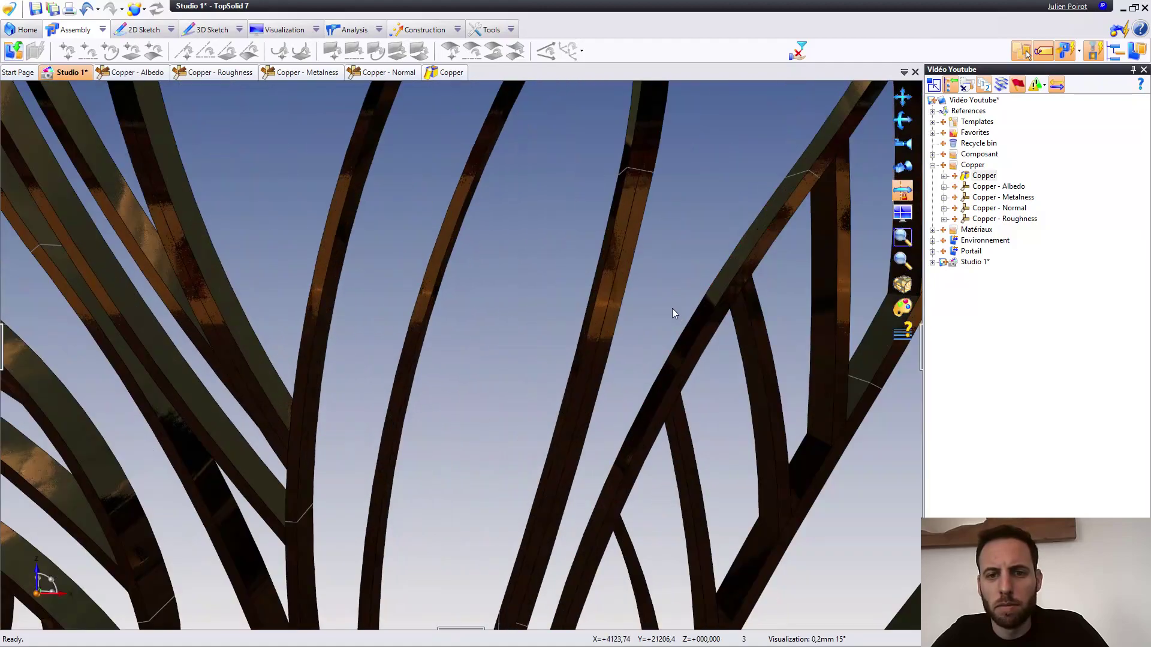
middle_drag(674, 312, 621, 239)
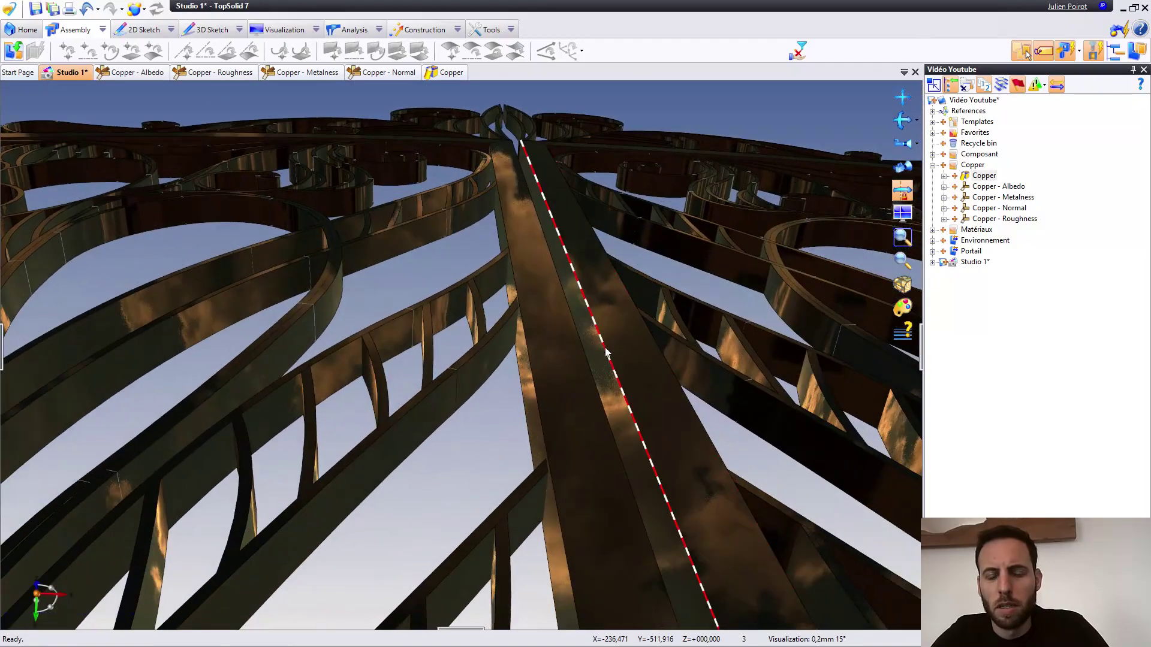
scroll(621, 240, up, 2)
middle_drag(617, 304, 578, 440)
scroll(578, 440, down, 2)
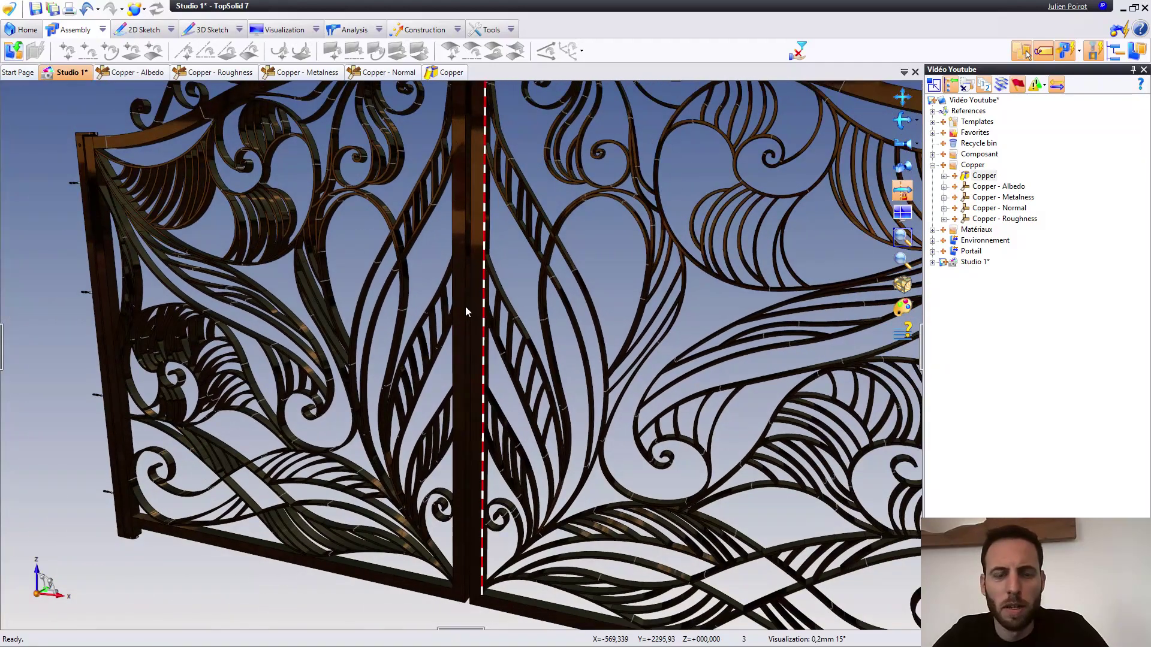
middle_drag(507, 293, 510, 513)
scroll(507, 336, up, 2)
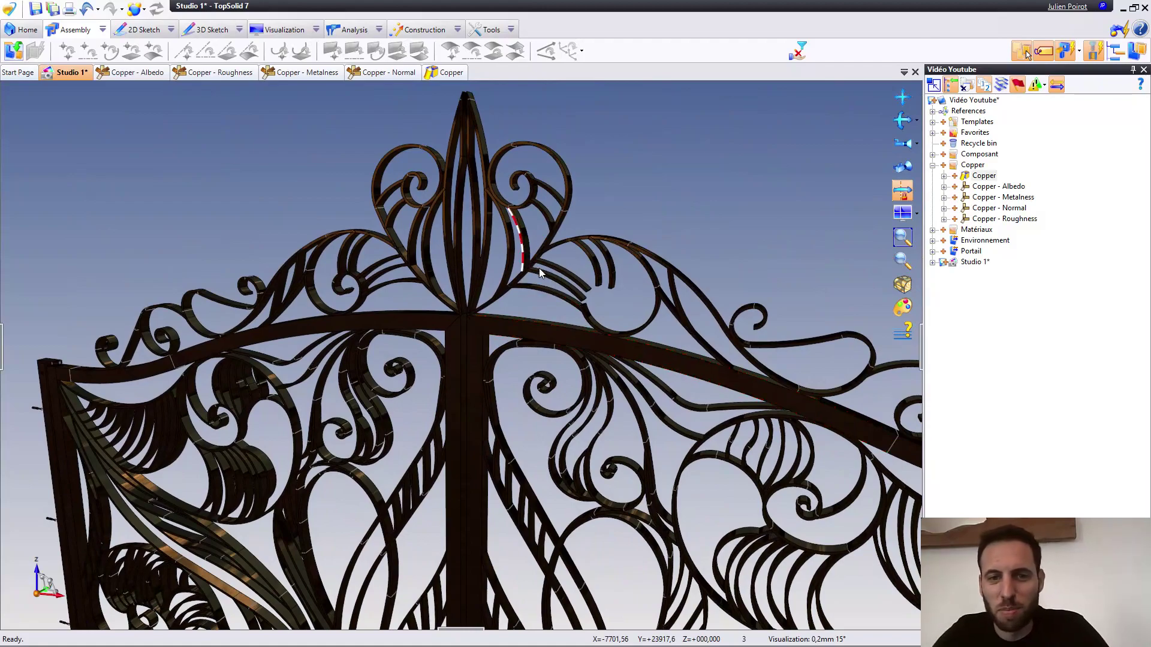
middle_drag(521, 282, 581, 298)
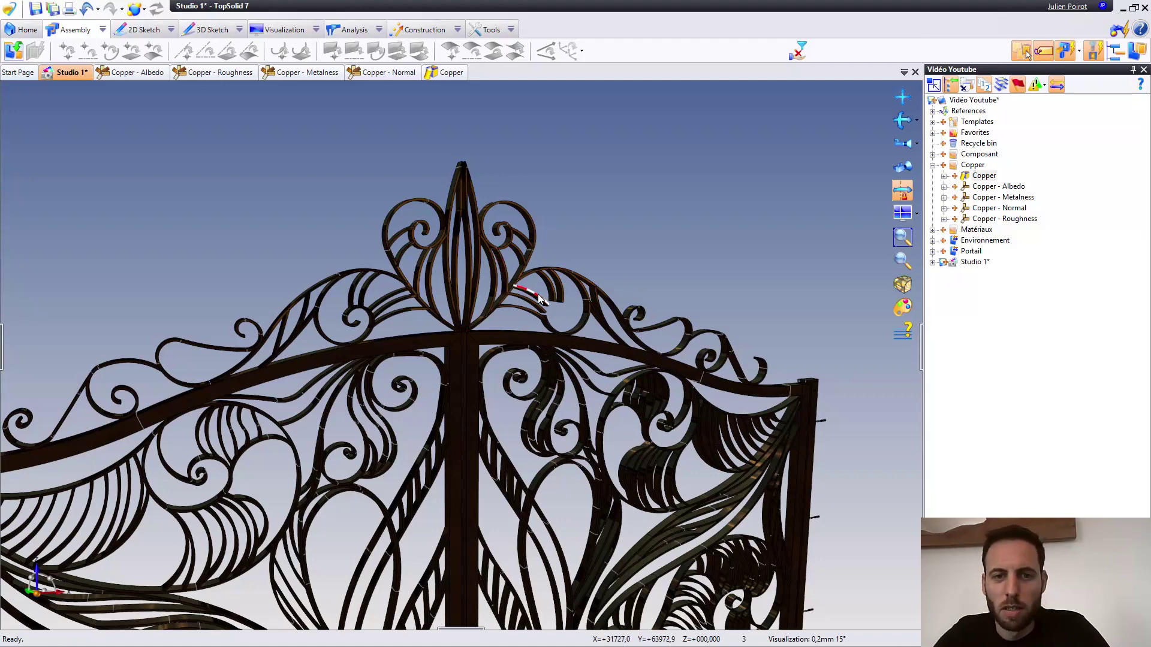
- Switch to the browser and return from the Metal 035 page to the ambientCG material list
key(alt+Tab)
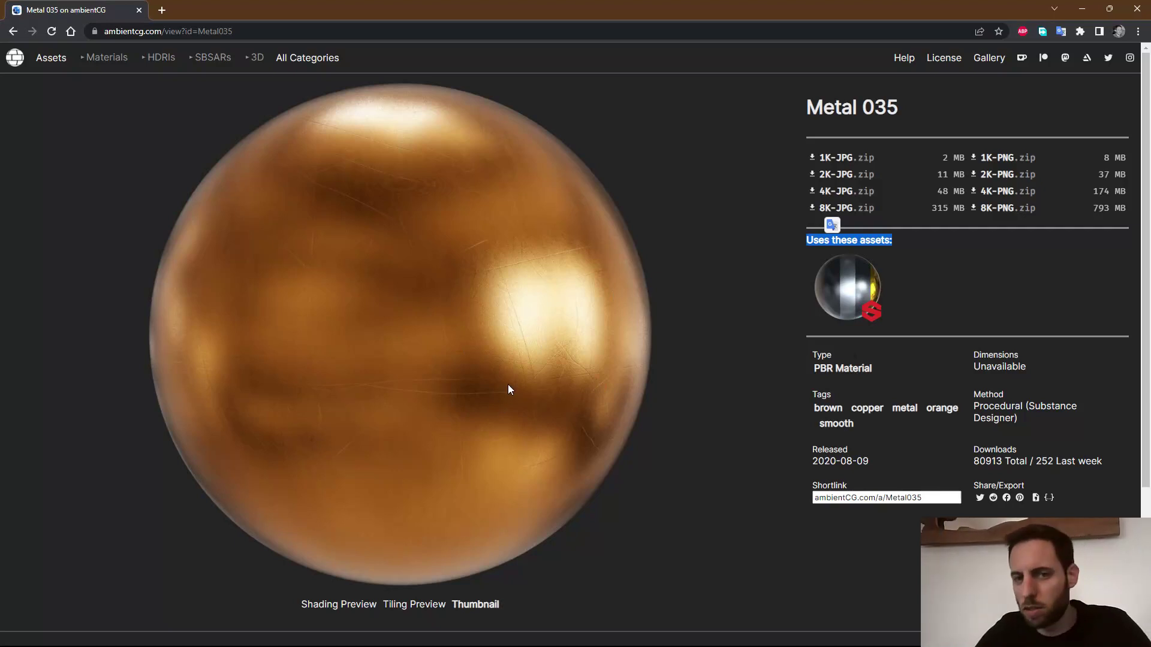
click(15, 33)
click(13, 33)
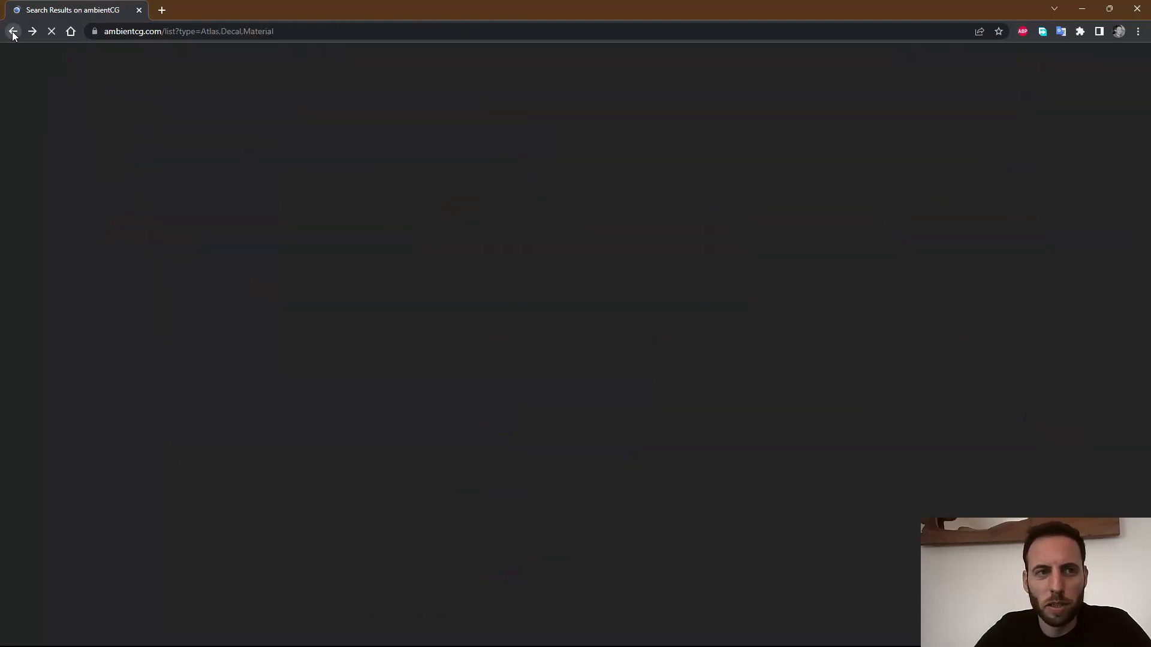
- Browse the material spheres on the first page of the ambientCG list down to its end
scroll(531, 358, down, 4)
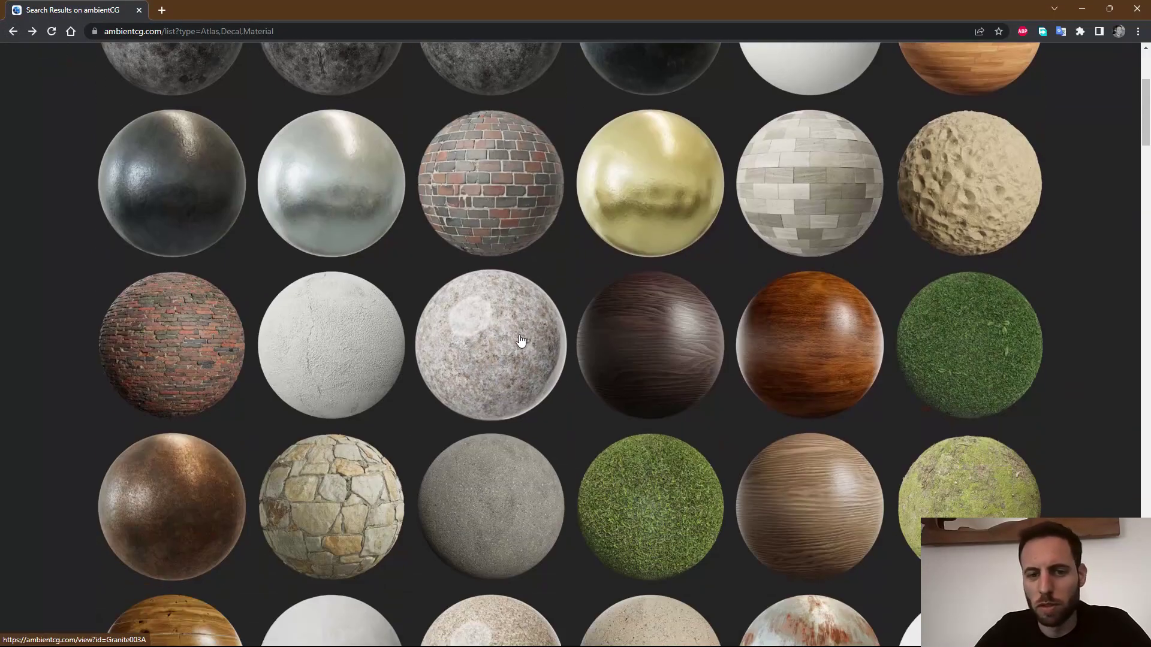
scroll(524, 372, down, 5)
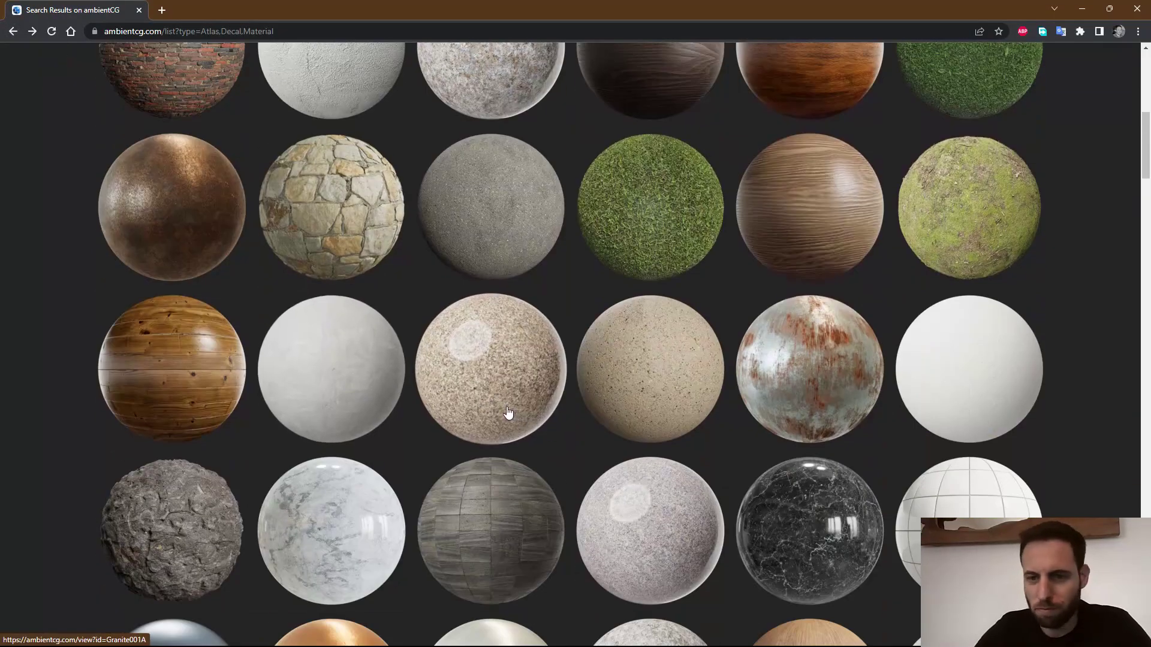
scroll(516, 413, down, 5)
scroll(563, 451, up, 4)
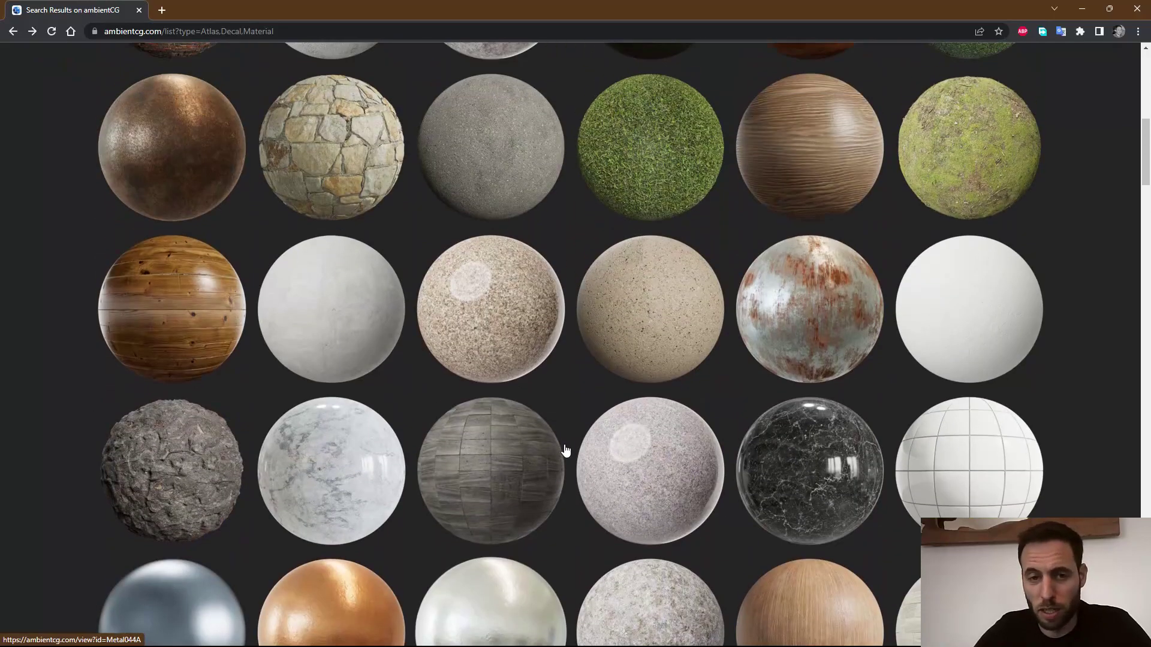
scroll(561, 444, down, 4)
scroll(563, 437, down, 5)
scroll(566, 434, down, 20)
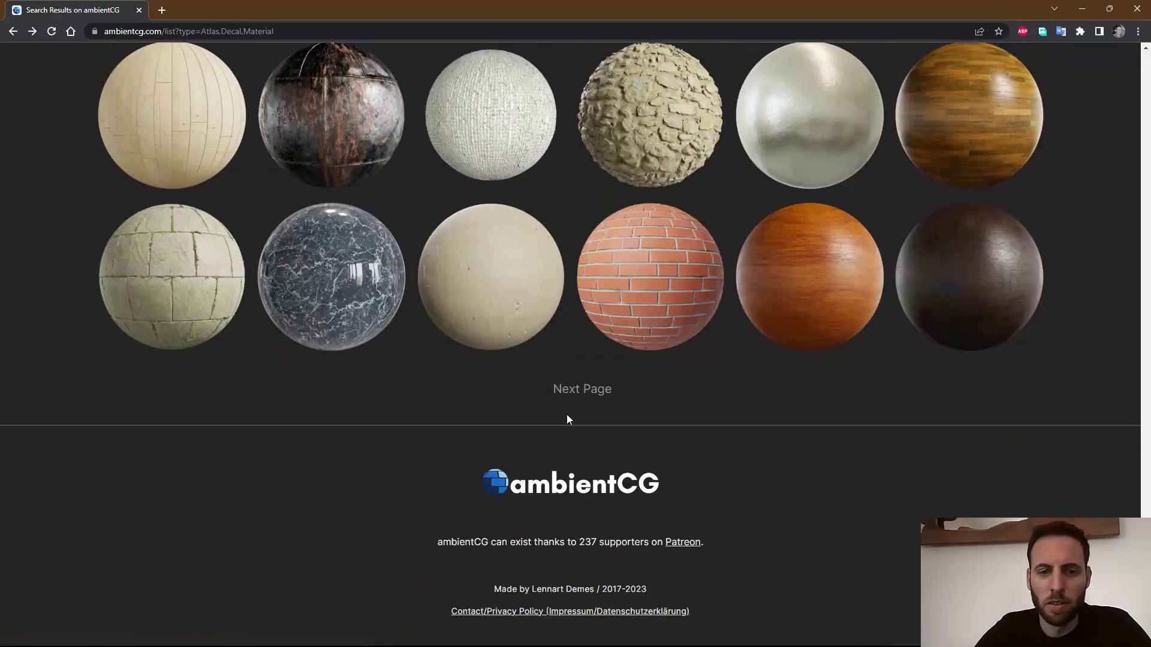
scroll(566, 415, up, 3)
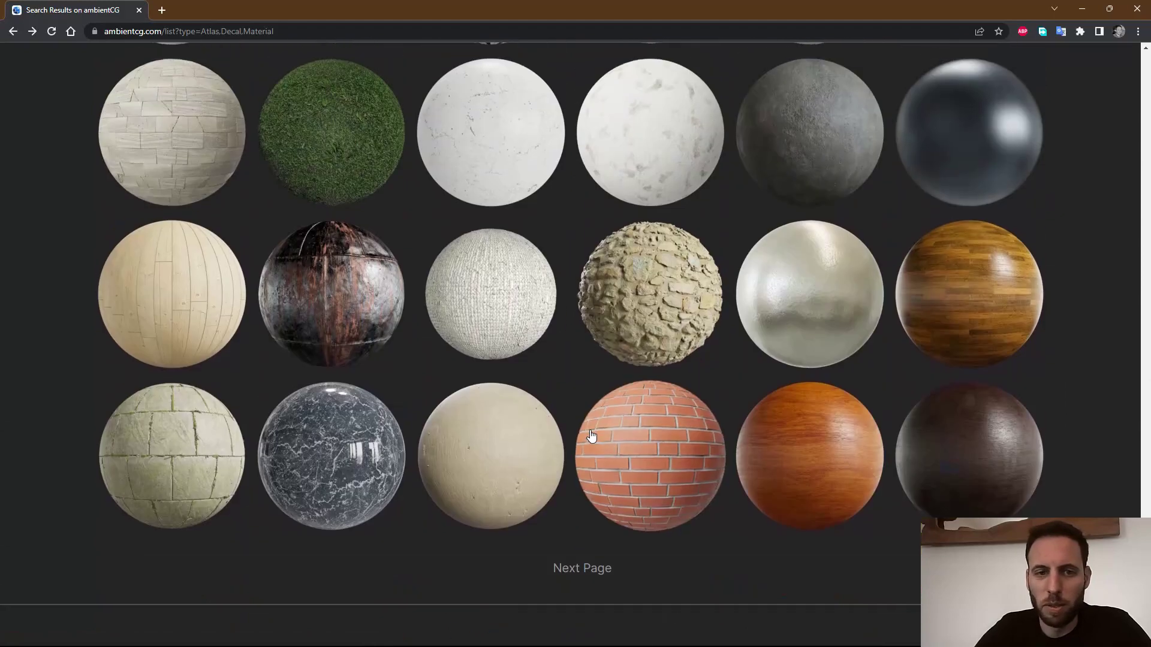
- Open the next page of ambientCG results and look through its materials, checking the details of the dark diamond plate
click(594, 567)
scroll(632, 369, down, 10)
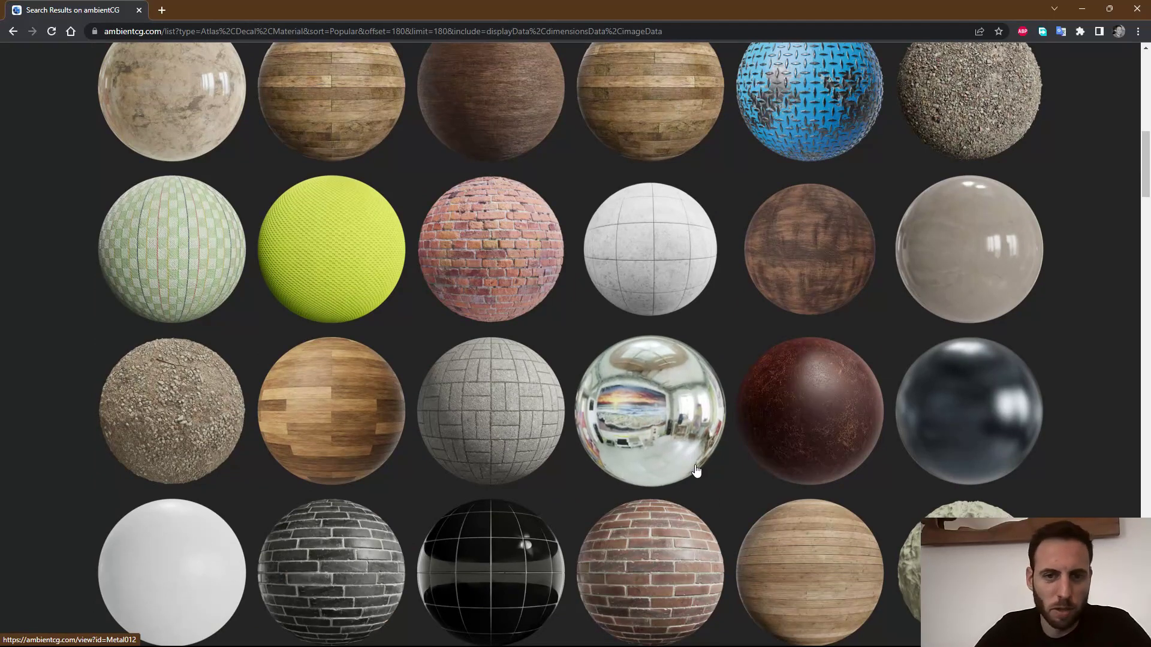
scroll(659, 420, down, 15)
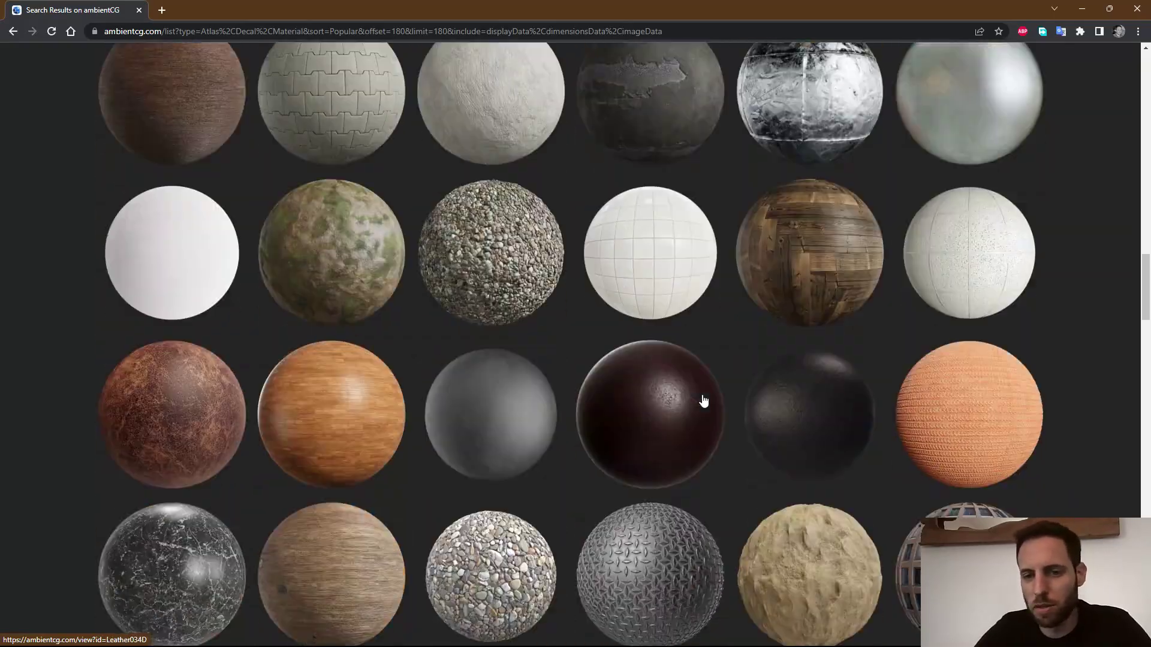
scroll(689, 392, down, 20)
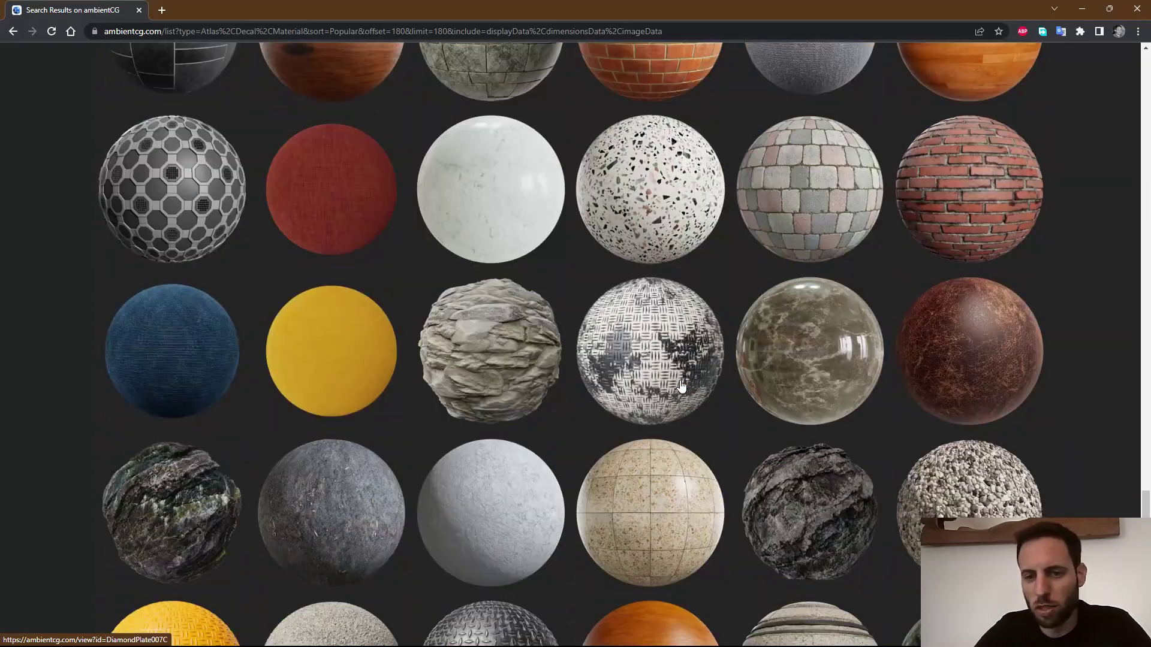
scroll(677, 390, down, 5)
scroll(663, 386, up, 10)
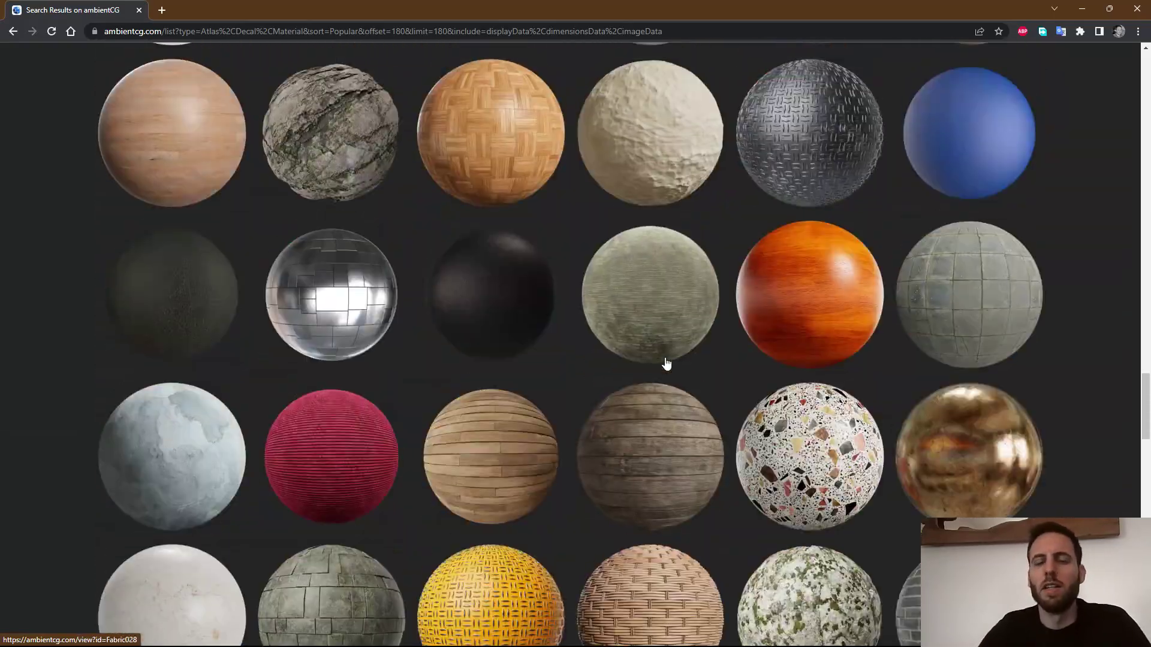
mouse_move(666, 363)
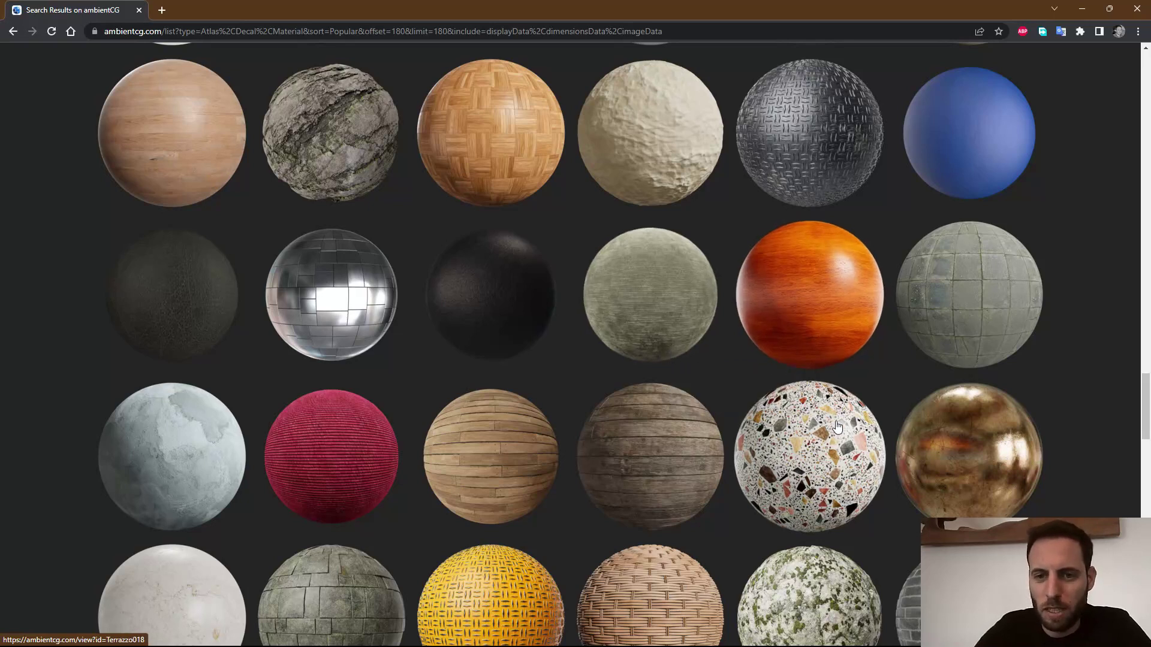
scroll(755, 414, up, 2)
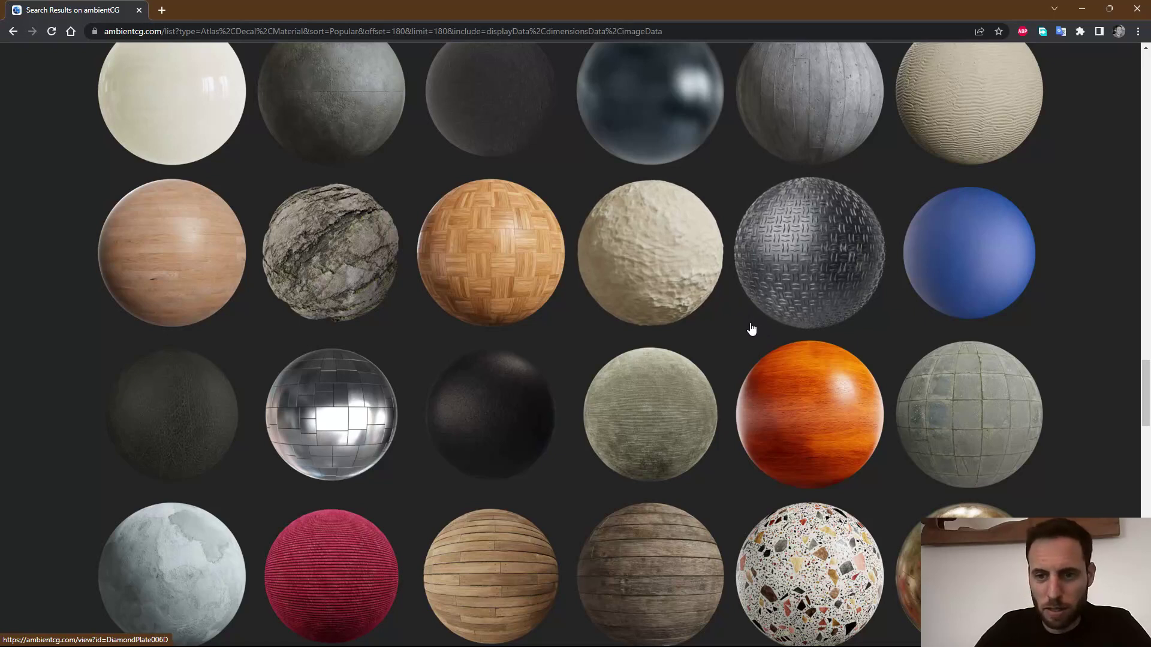
right_click(757, 303)
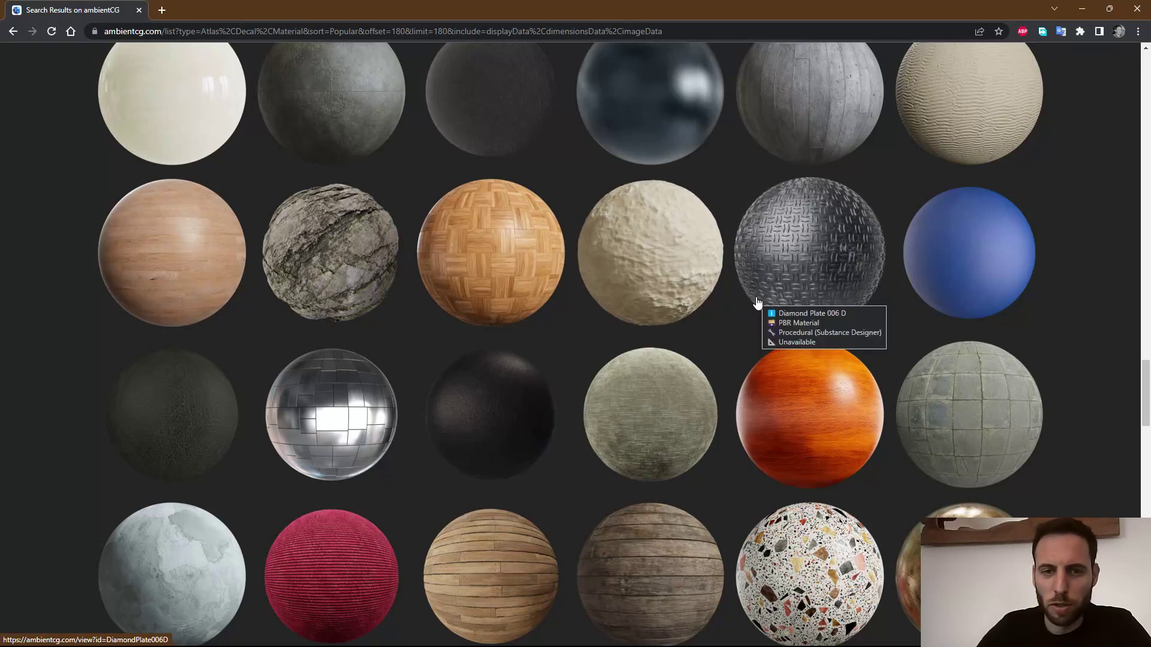